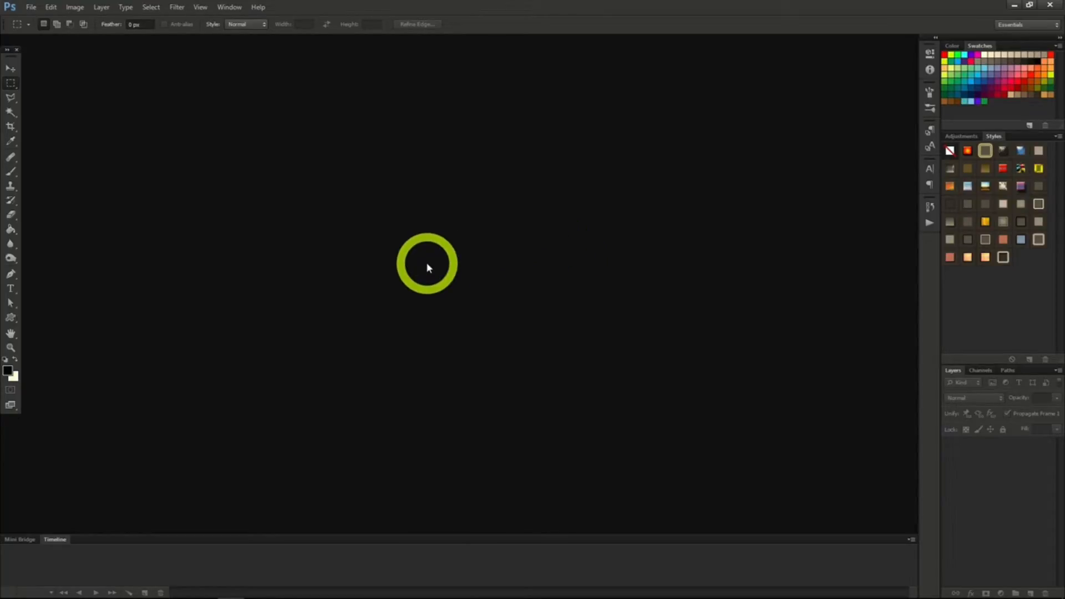
Create a new document, switching its width and height units to Inches and its resolution unit to Pixels/Inch.
{"action": "left_click", "coordinate": [32, 10]}
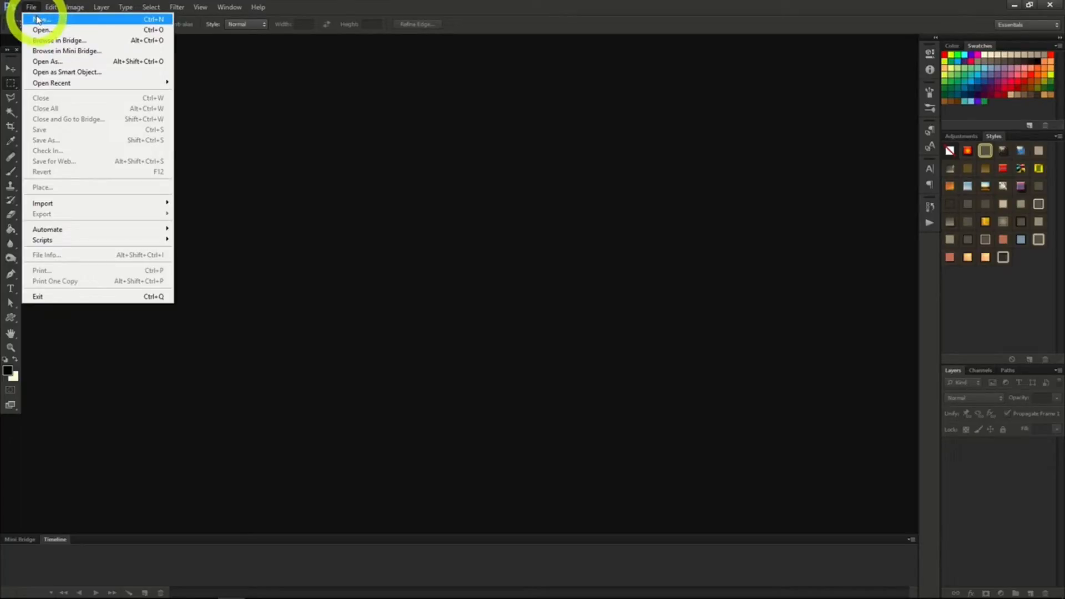
{"action": "left_click", "coordinate": [37, 22]}
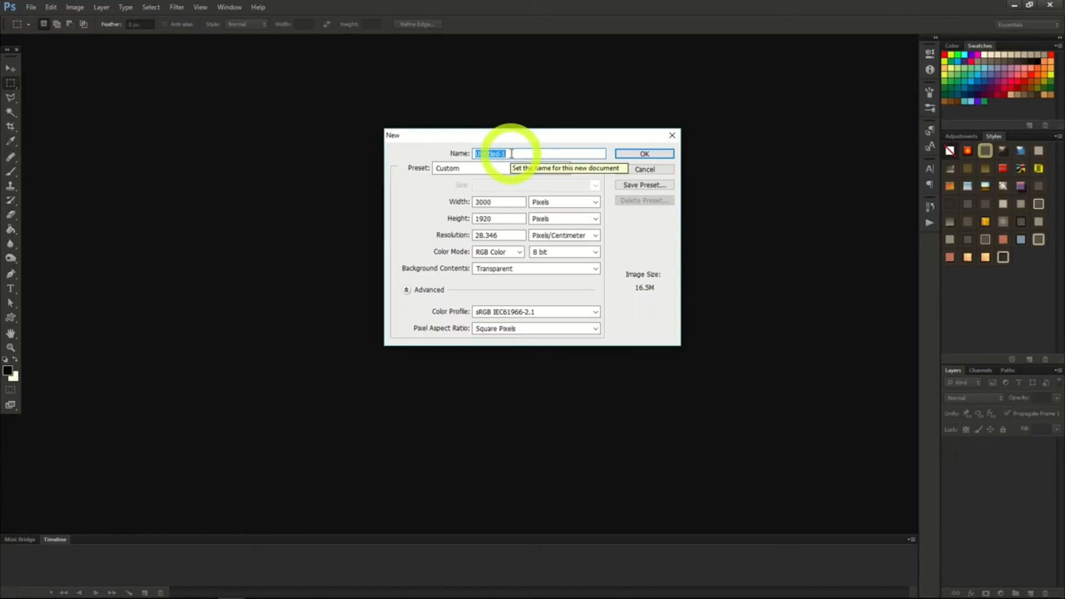
{"action": "left_click", "coordinate": [499, 202]}
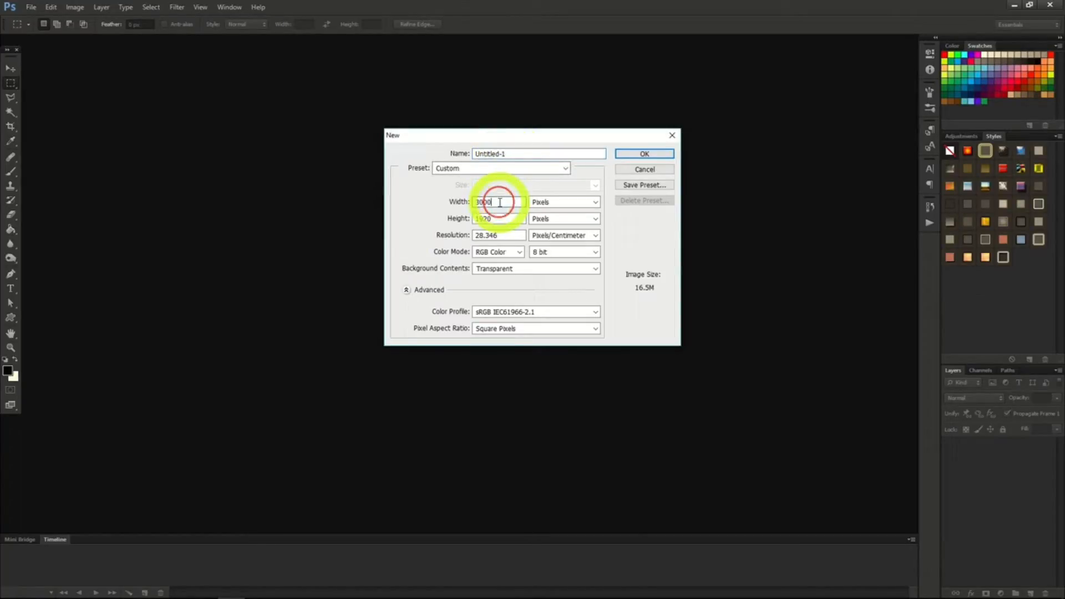
{"action": "left_click", "coordinate": [567, 205]}
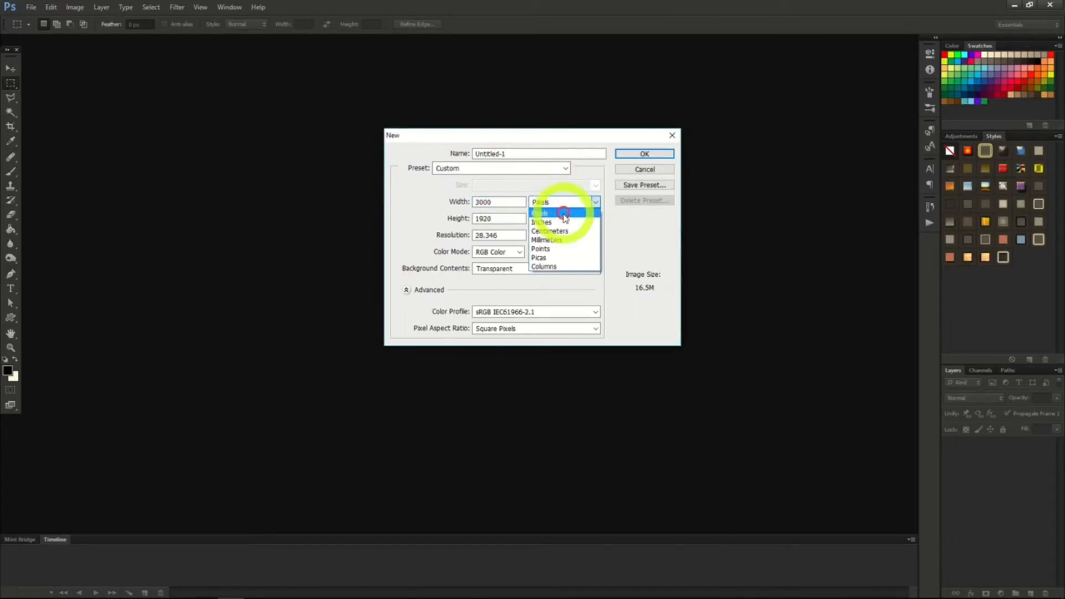
{"action": "left_click", "coordinate": [562, 226]}
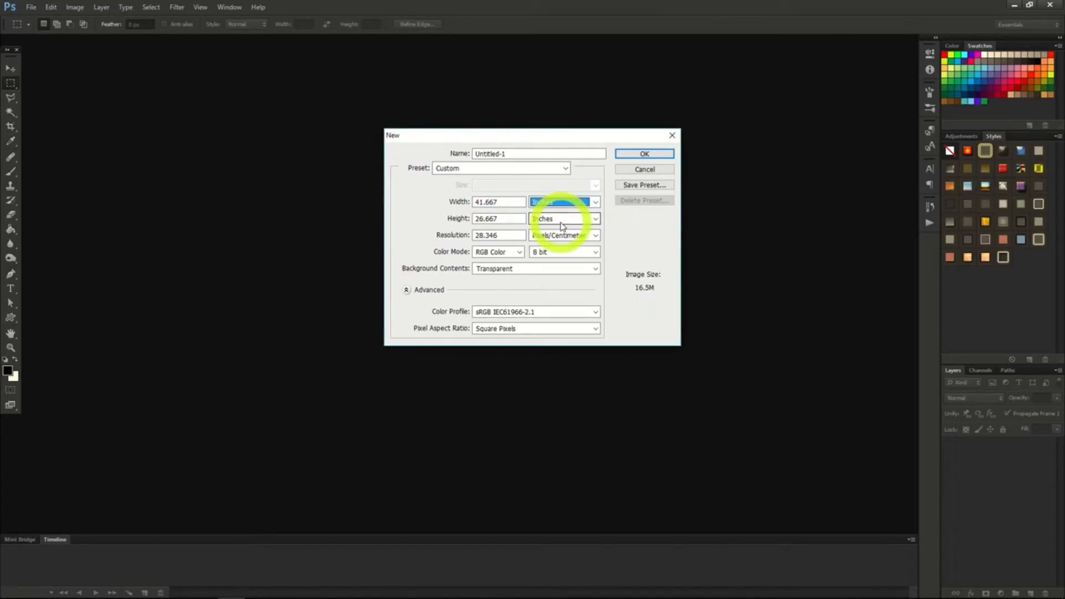
{"action": "left_click", "coordinate": [562, 235]}
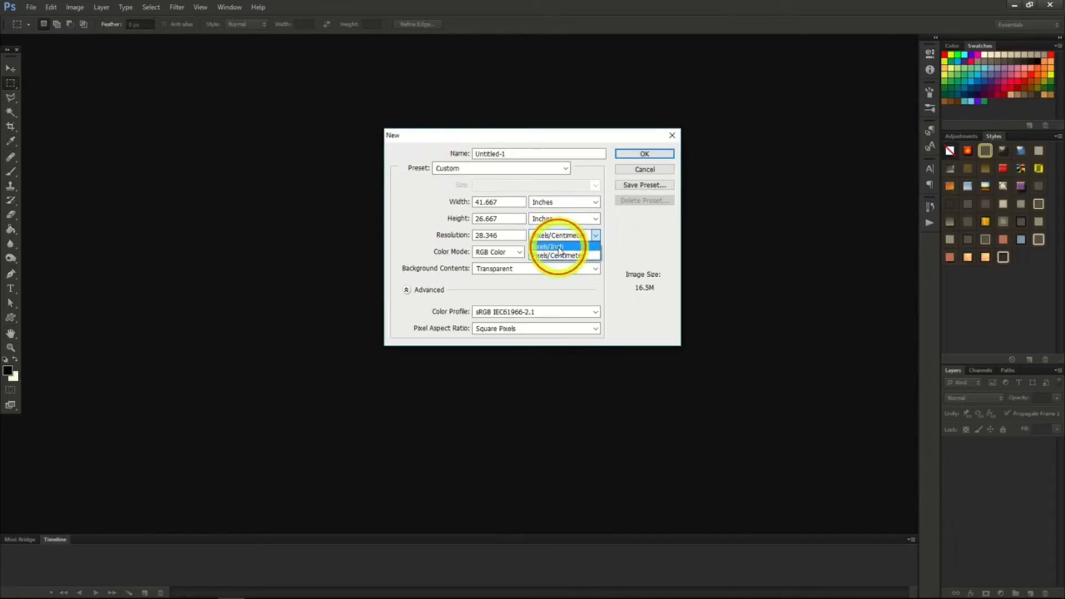
{"action": "left_click", "coordinate": [561, 248]}
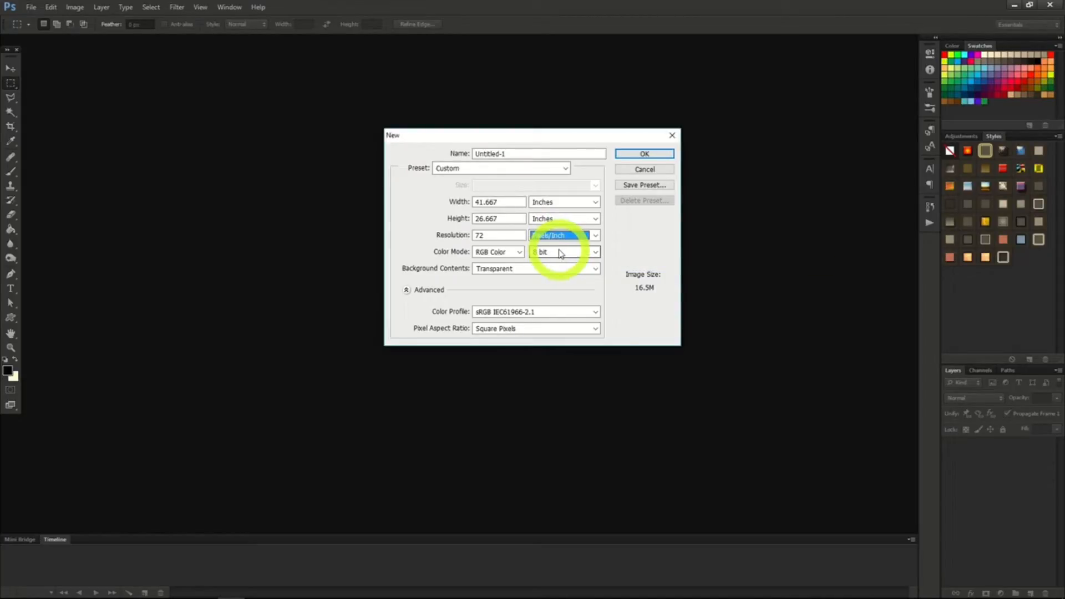
{"action": "left_click", "coordinate": [645, 155]}
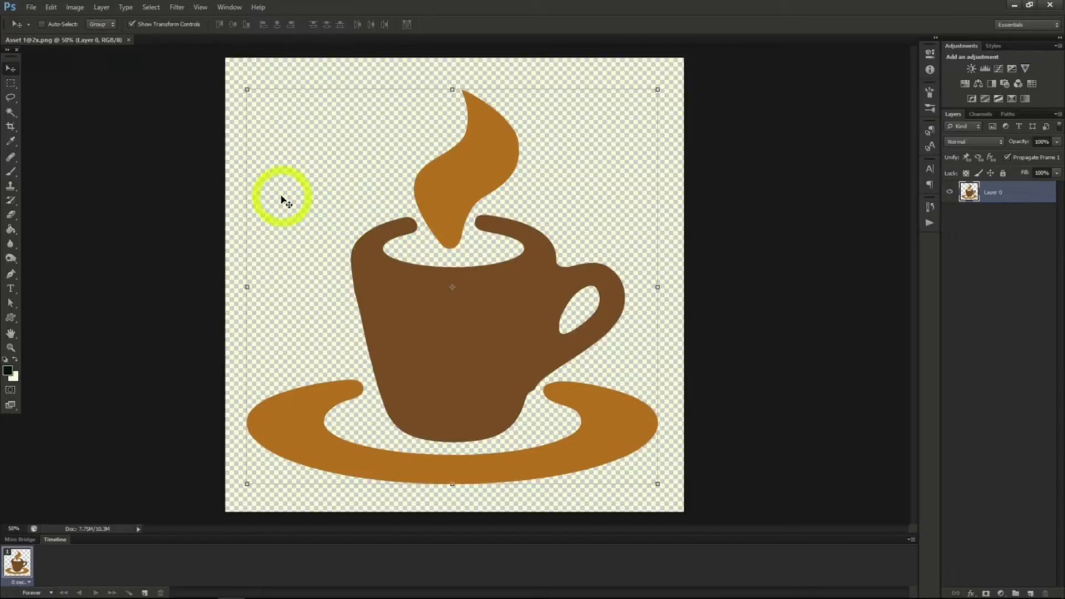
Make a rectangular marquee selection around the upper part of the cup and the lower end of the steam.
{"action": "left_click", "coordinate": [10, 85]}
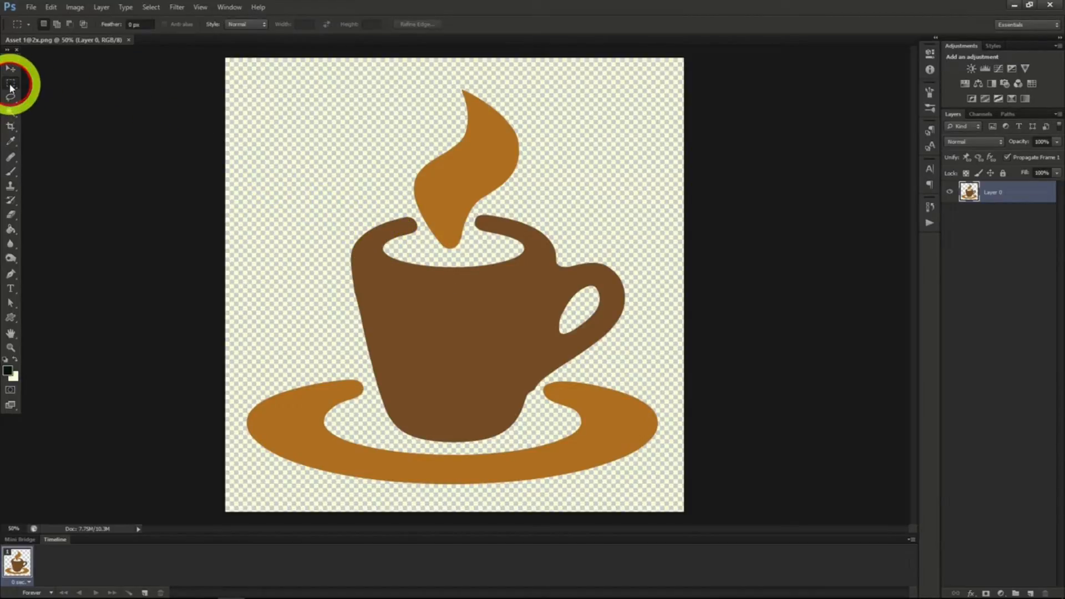
{"action": "left_click", "coordinate": [361, 197]}
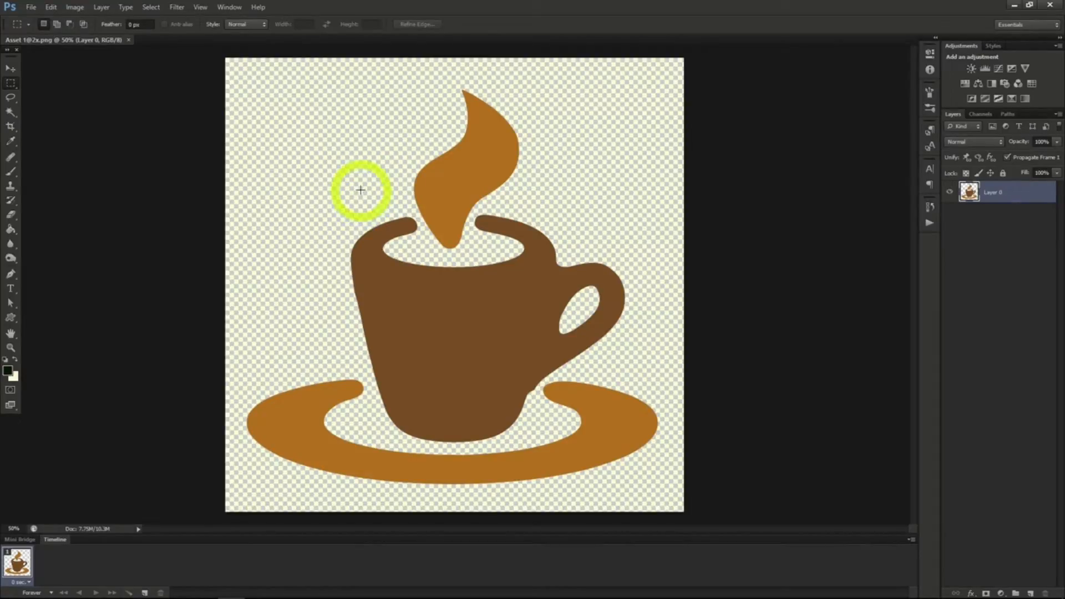
{"action": "left_click_drag", "start_coordinate": [361, 191], "coordinate": [590, 364]}
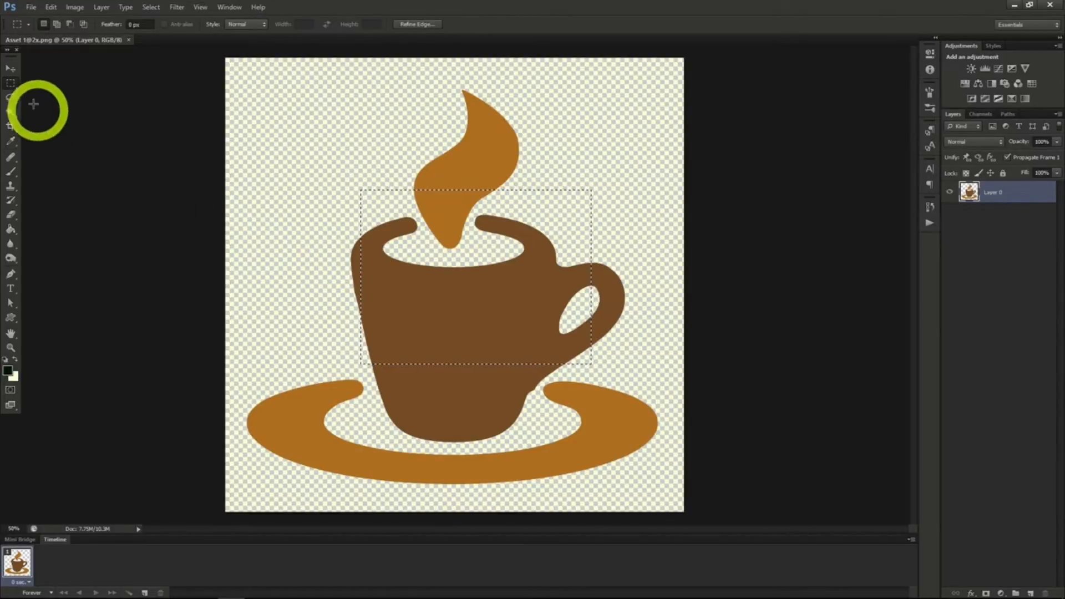
Replace the rectangular selection with an elliptical marquee selection around the upper part of the cup.
{"action": "left_click", "coordinate": [15, 84]}
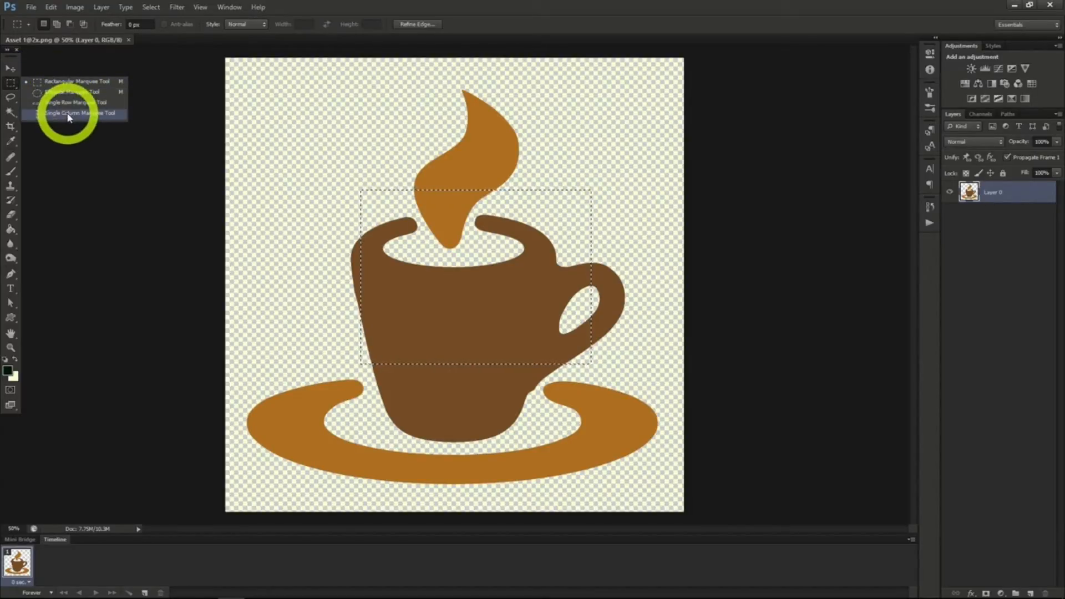
{"action": "left_click", "coordinate": [66, 94]}
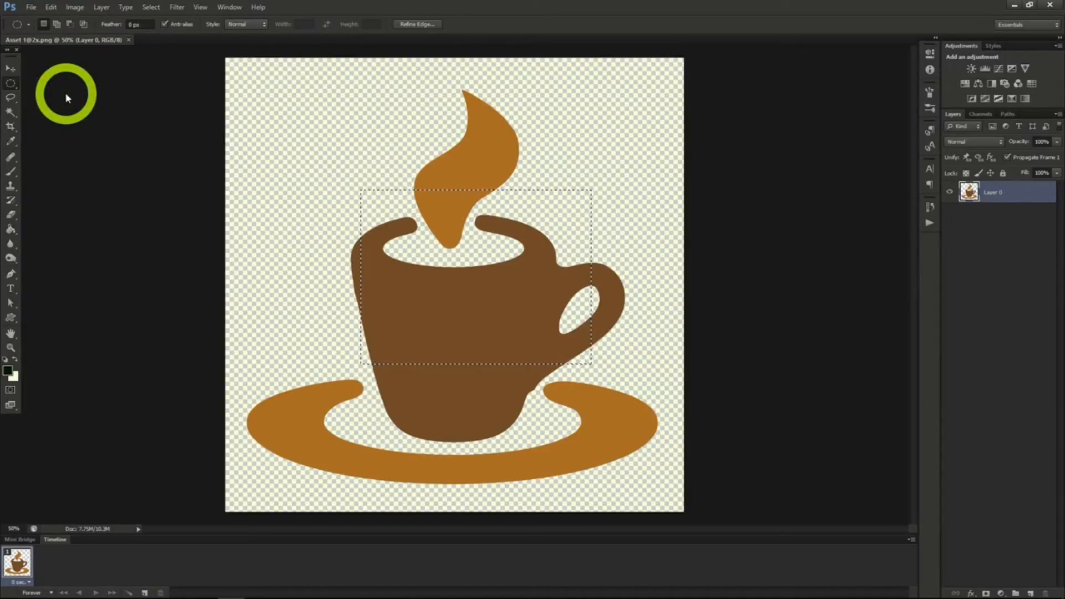
{"action": "left_click_drag", "start_coordinate": [324, 185], "coordinate": [566, 388]}
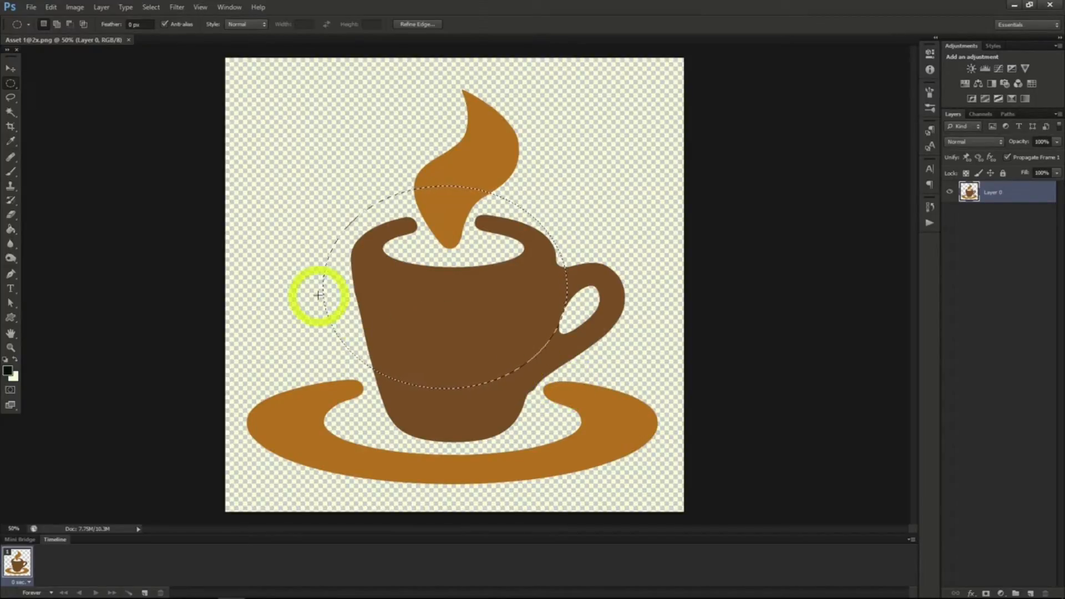
Draw a freehand Lasso selection around the lower right part of the cup body.
{"action": "left_click", "coordinate": [9, 100]}
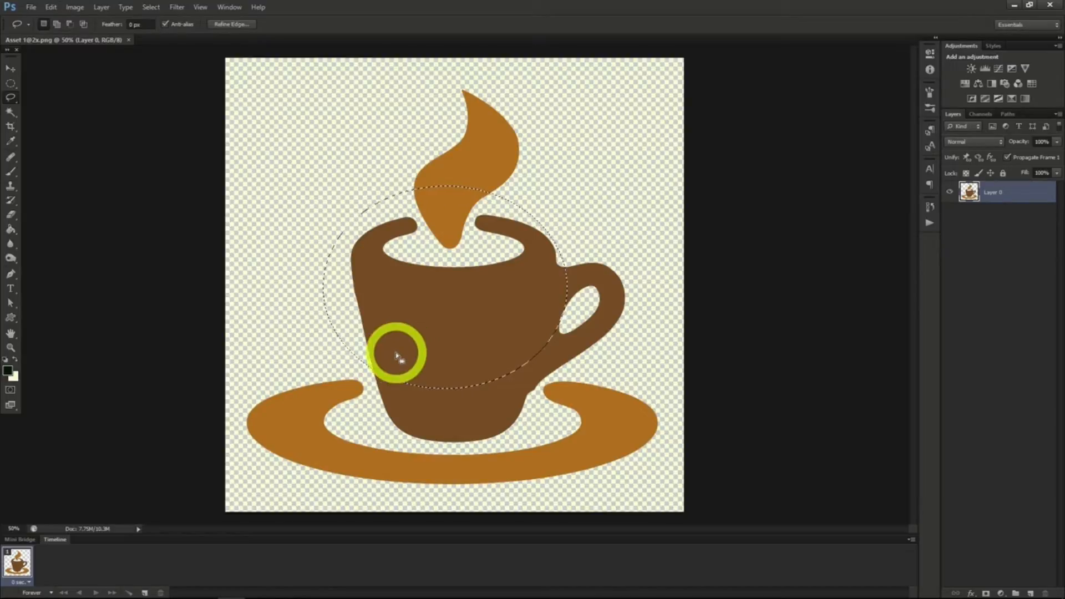
{"action": "mouse_move", "coordinate": [453, 430]}
{"action": "left_mouse_down"}
{"action": "mouse_move", "coordinate": [515, 436]}
{"action": "mouse_move", "coordinate": [545, 370]}
{"action": "left_mouse_up"}
{"action": "left_click_drag", "start_coordinate": [458, 417], "coordinate": [455, 427]}
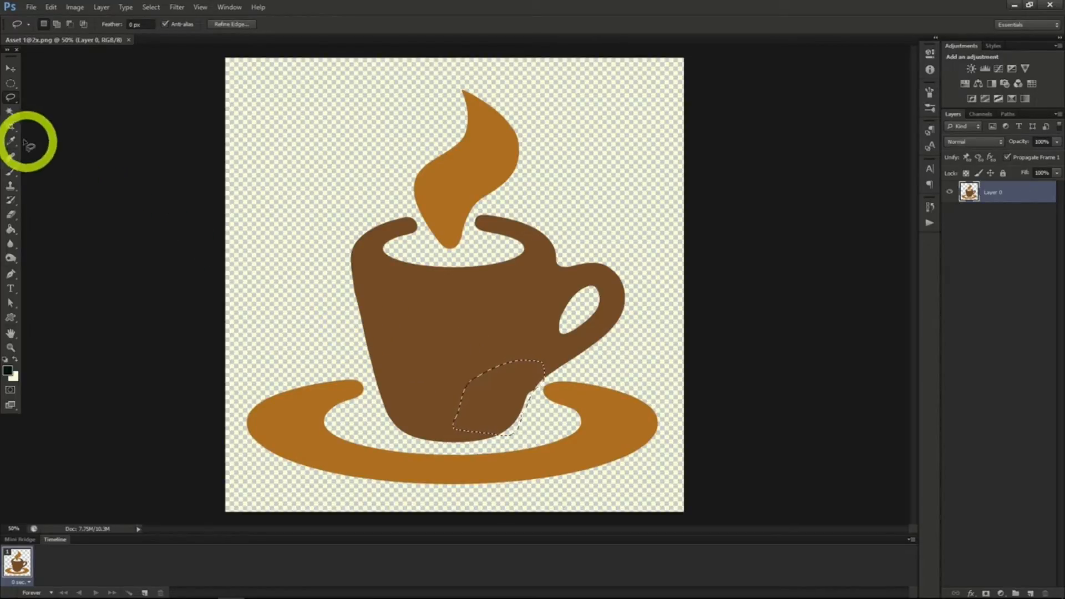
Add the orange steam and the brown cup body to the selection with the Magic Wand tool.
{"action": "left_click", "coordinate": [11, 113]}
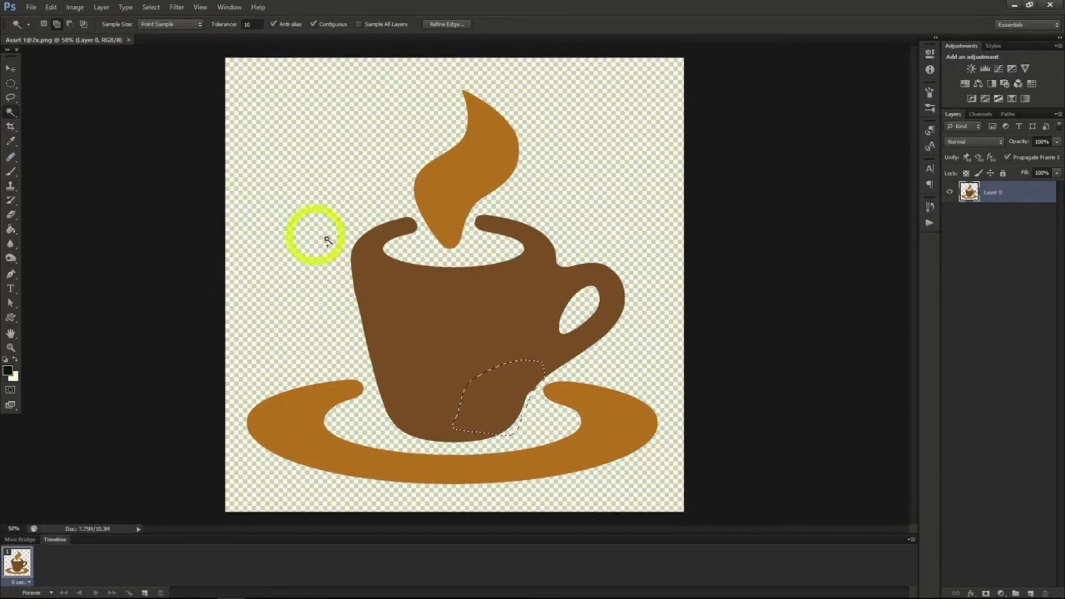
{"action": "left_click", "coordinate": [448, 208], "text": "shift"}
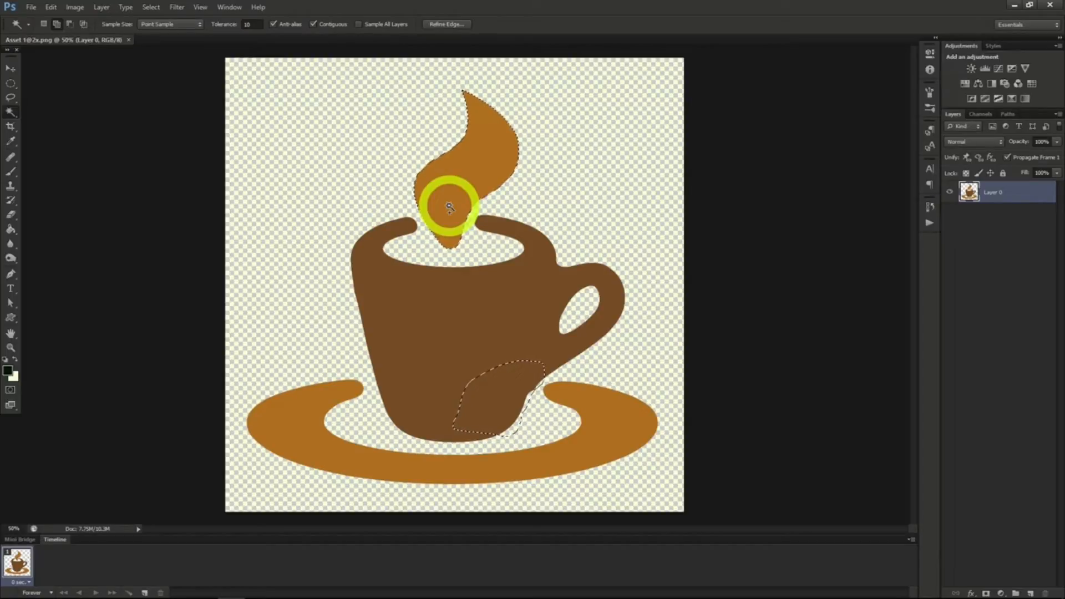
{"action": "left_click", "coordinate": [455, 300], "text": "shift"}
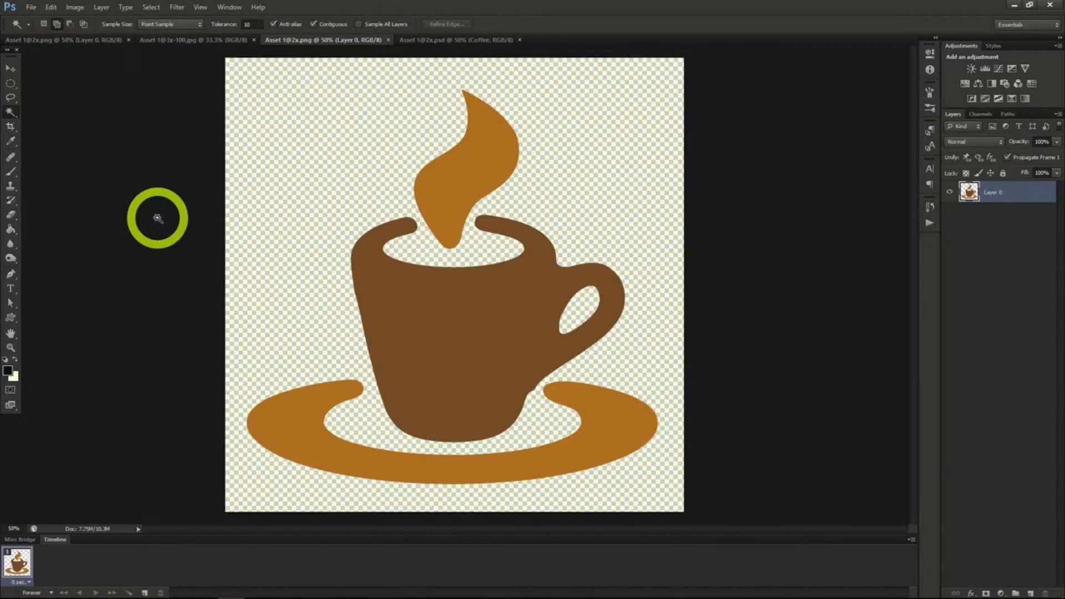
{"action": "left_click", "coordinate": [31, 8]}
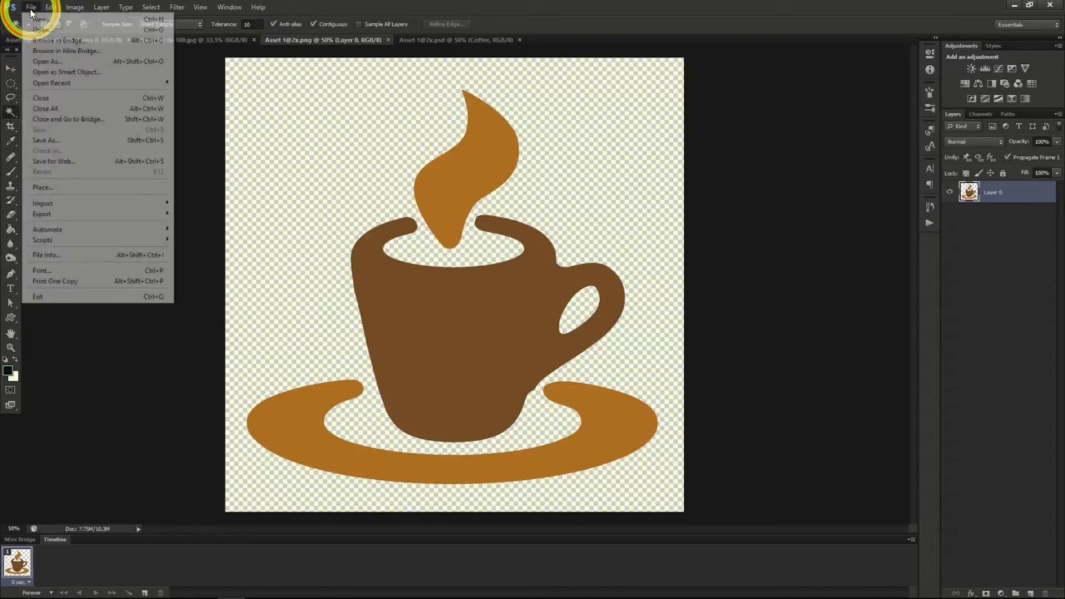
{"action": "left_click", "coordinate": [33, 29]}
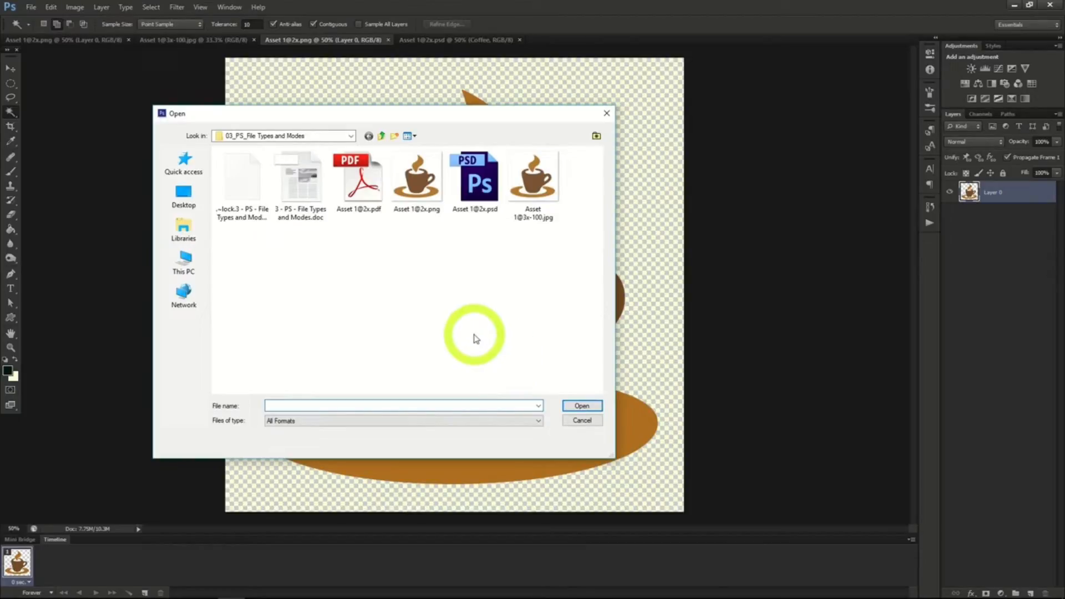
{"action": "left_click", "coordinate": [475, 191]}
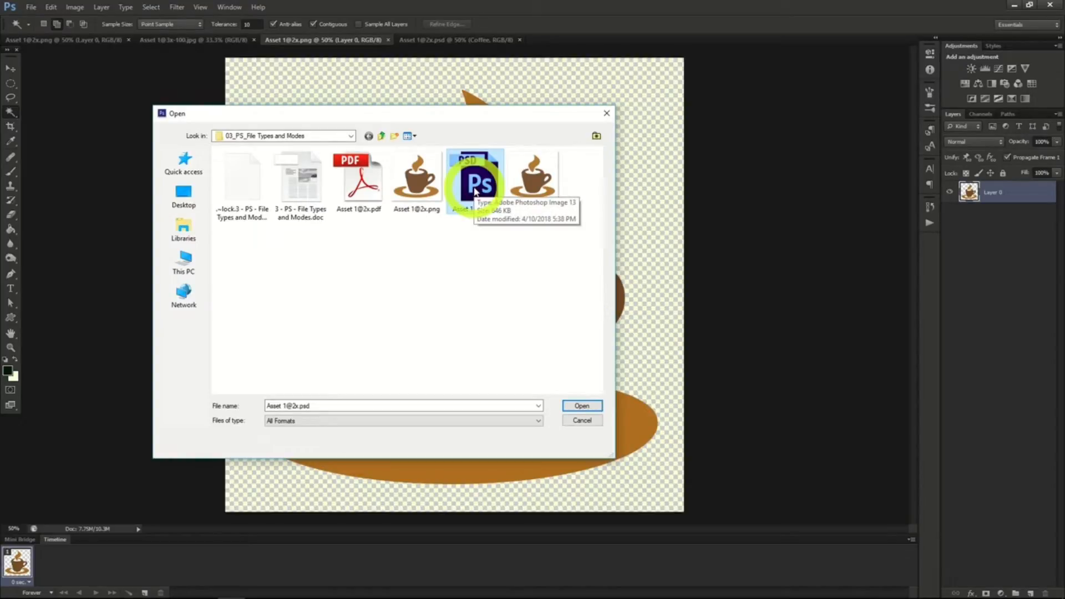
{"action": "double_click", "coordinate": [475, 191]}
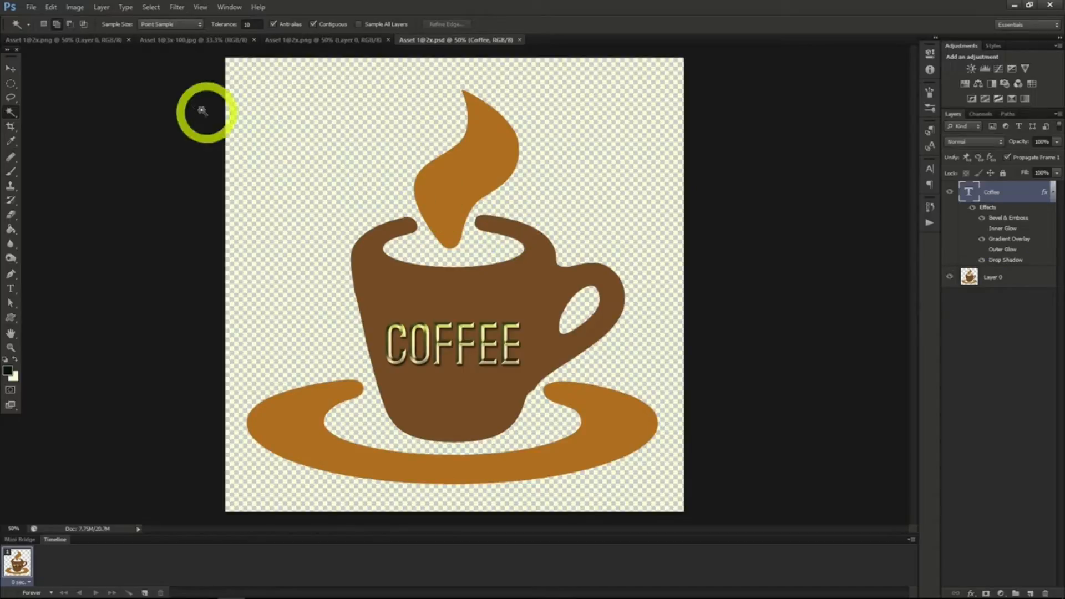
{"action": "left_click", "coordinate": [31, 8]}
{"action": "left_click", "coordinate": [34, 29]}
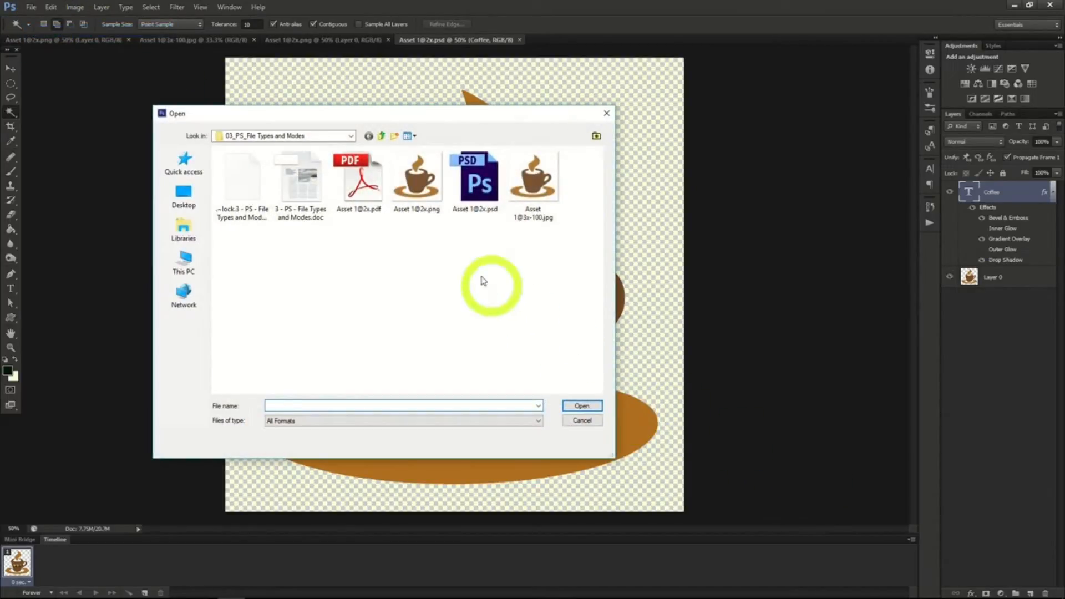
{"action": "double_click", "coordinate": [534, 190]}
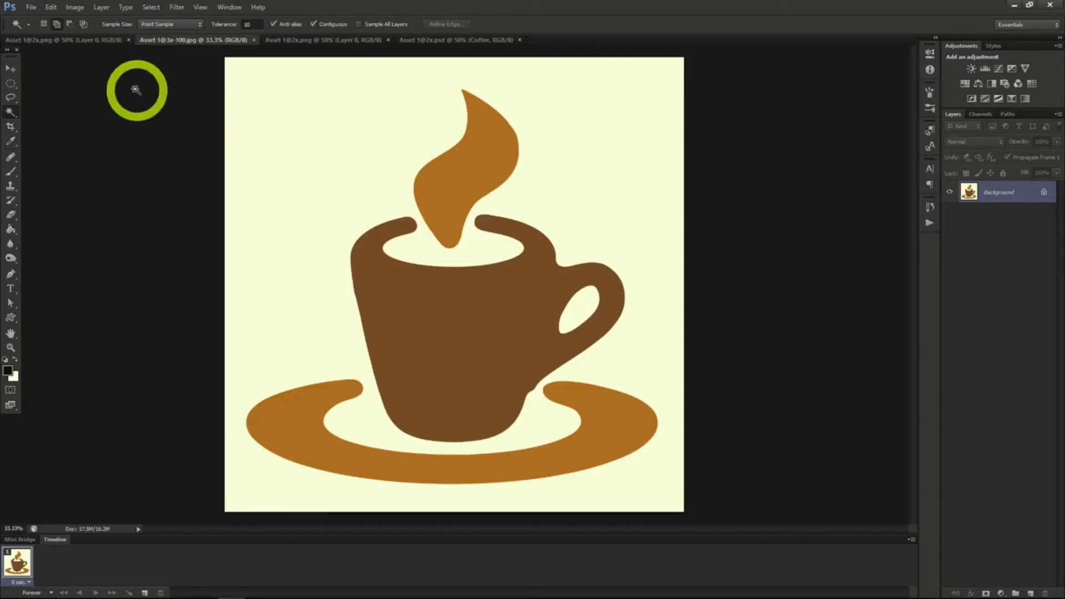
{"action": "left_click", "coordinate": [32, 7]}
{"action": "left_click", "coordinate": [36, 30]}
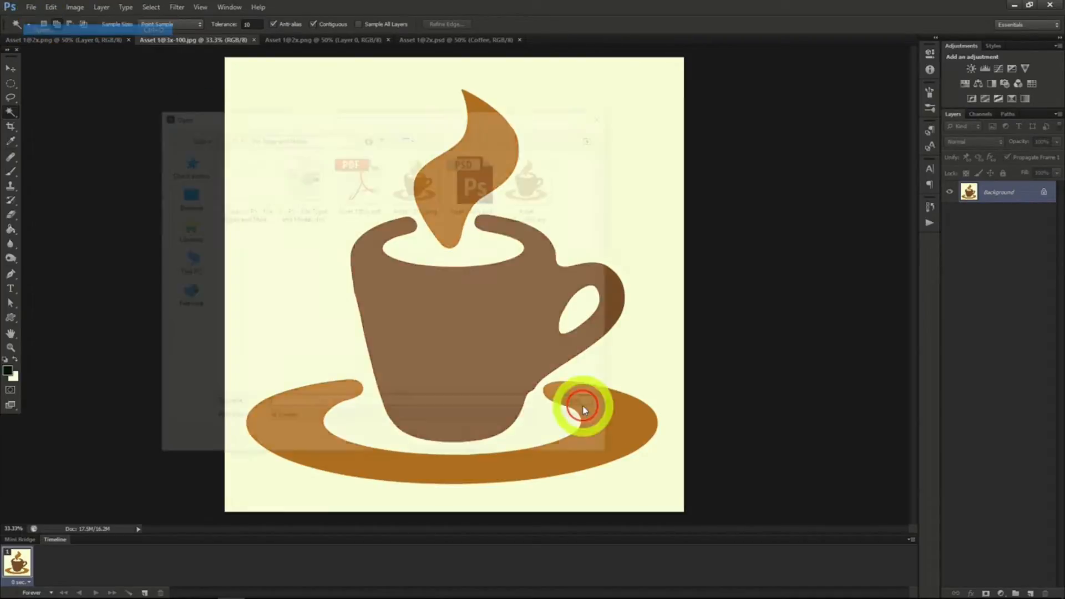
{"action": "left_click", "coordinate": [419, 186]}
{"action": "double_click", "coordinate": [419, 187]}
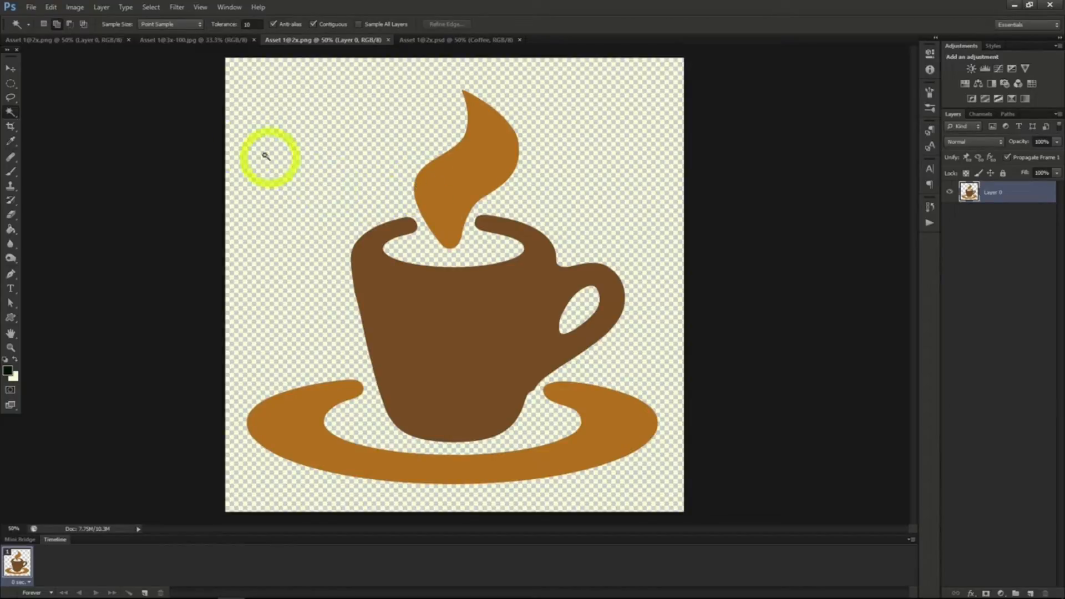
{"action": "left_click", "coordinate": [32, 7]}
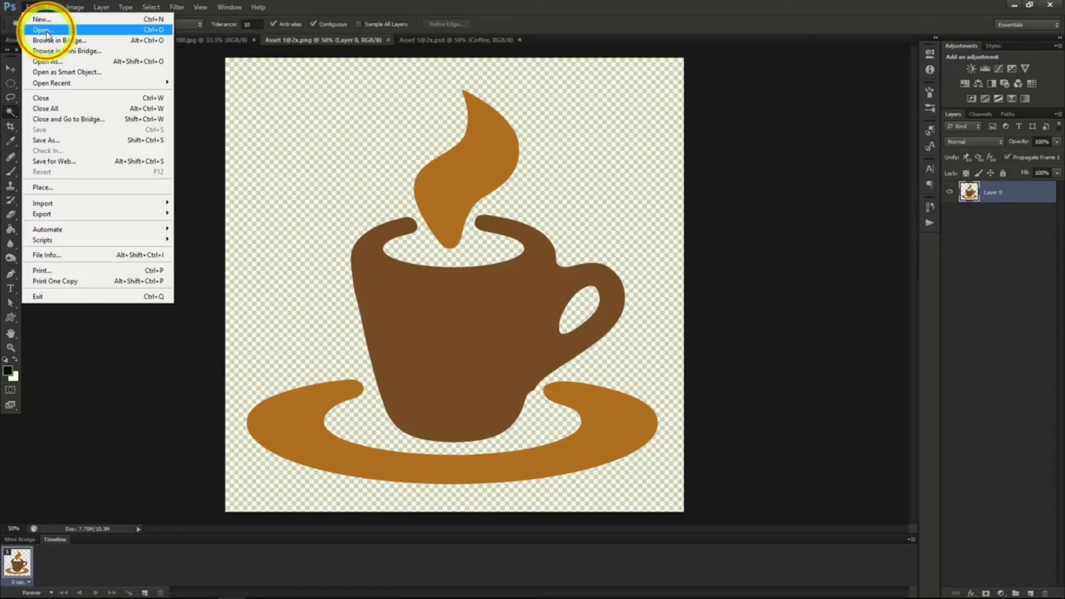
{"action": "left_click", "coordinate": [47, 32]}
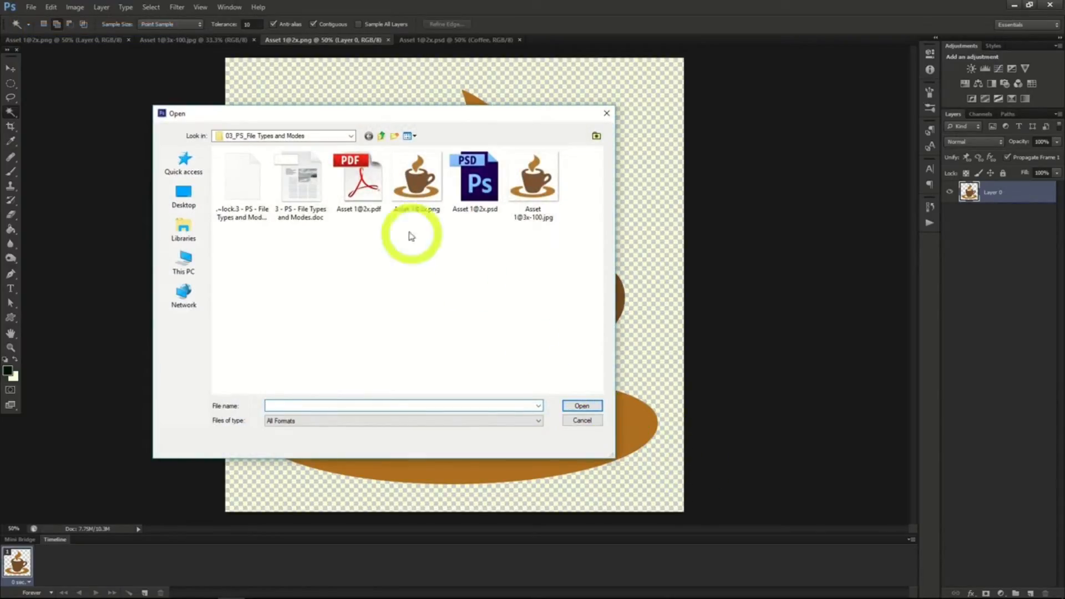
{"action": "left_click", "coordinate": [361, 186]}
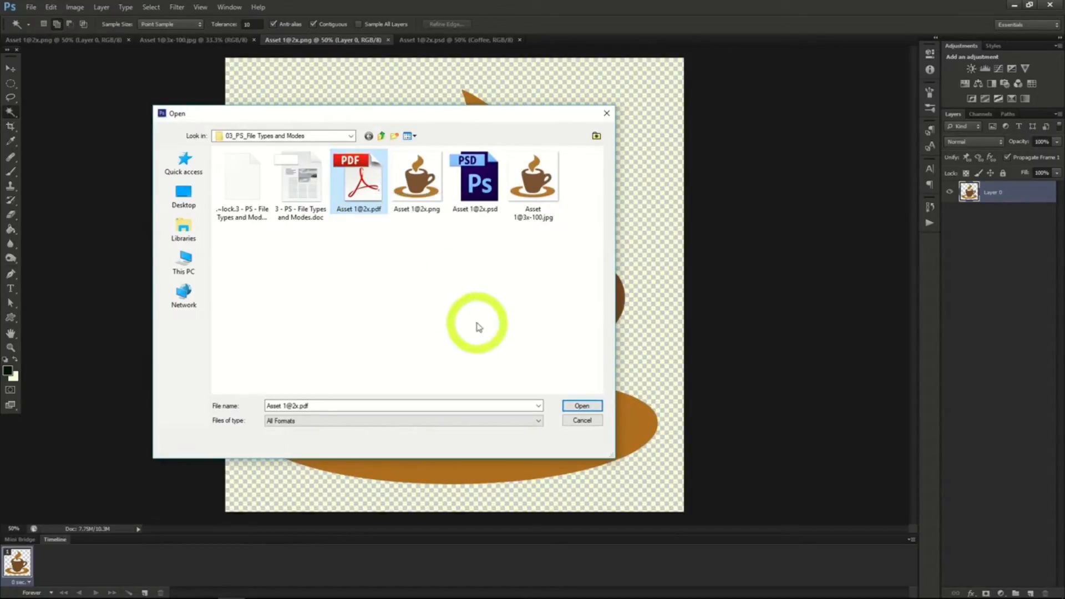
{"action": "left_click", "coordinate": [580, 406]}
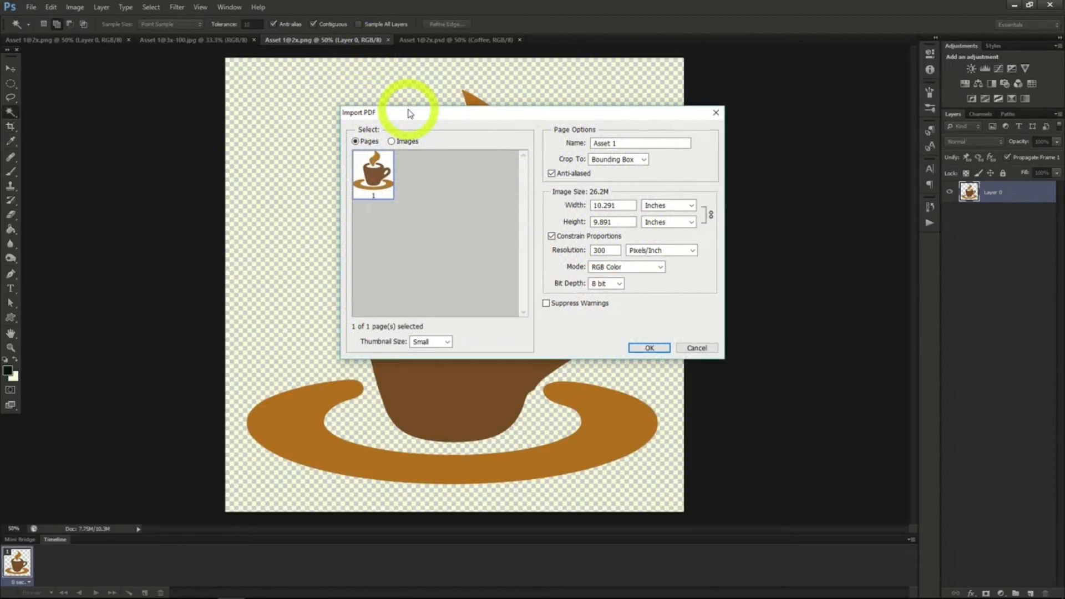
{"action": "double_click", "coordinate": [605, 250]}
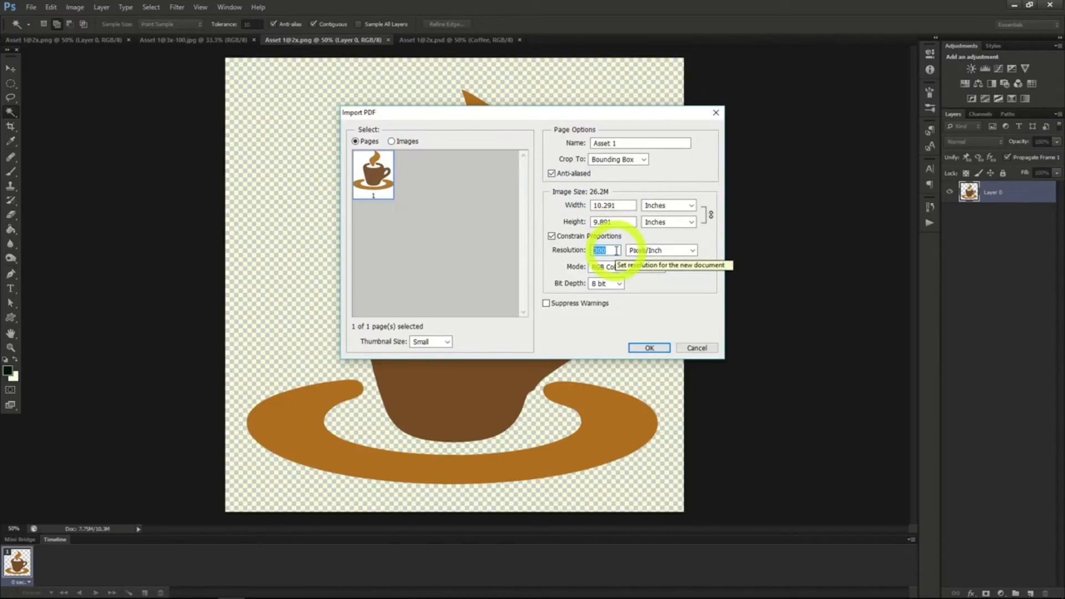
{"action": "type", "text": "30"}
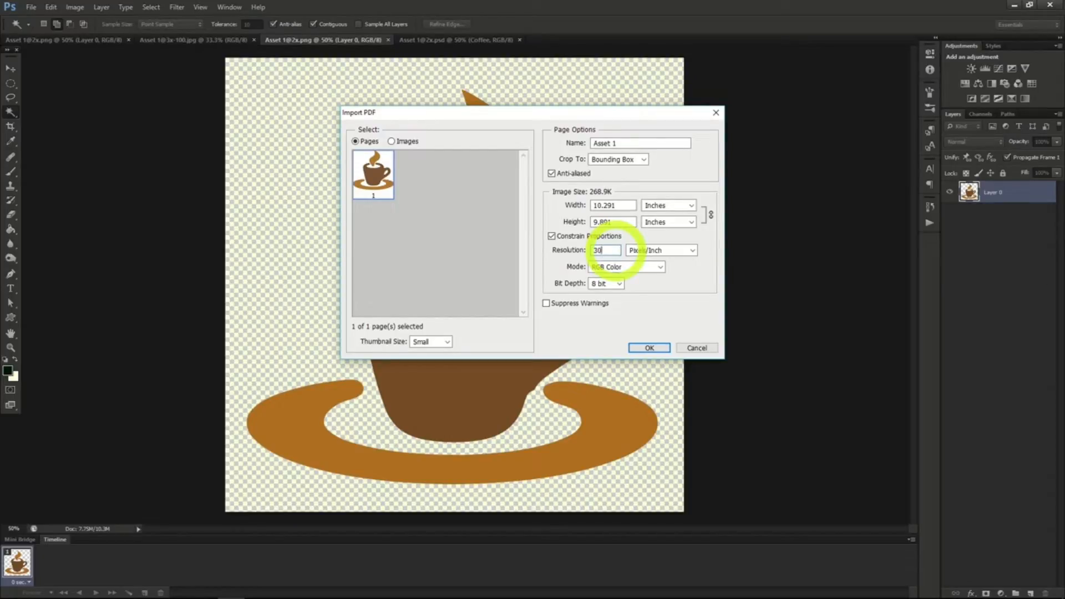
{"action": "left_click", "coordinate": [650, 348]}
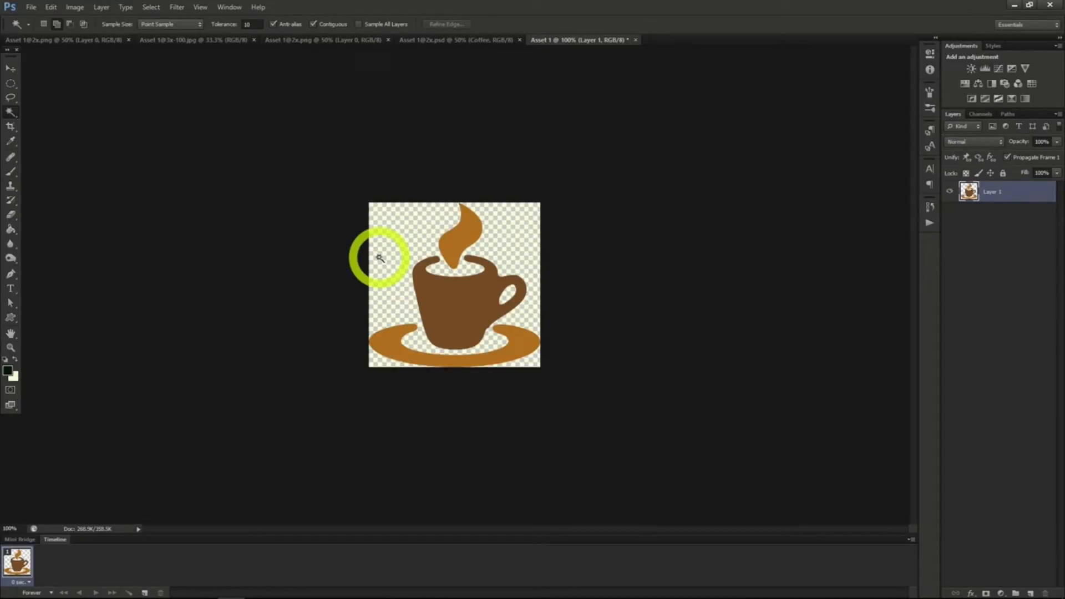
Save the imported coffee mug page in PNG format as Asset 1.png in the Coffee Mug folder.
{"action": "left_click", "coordinate": [32, 7]}
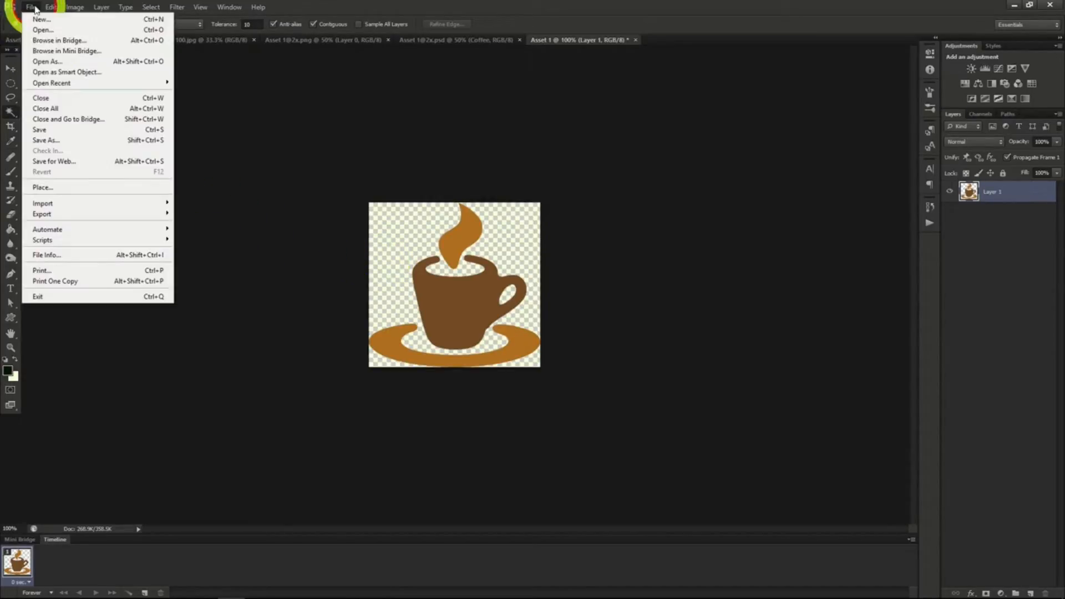
{"action": "left_click", "coordinate": [56, 141]}
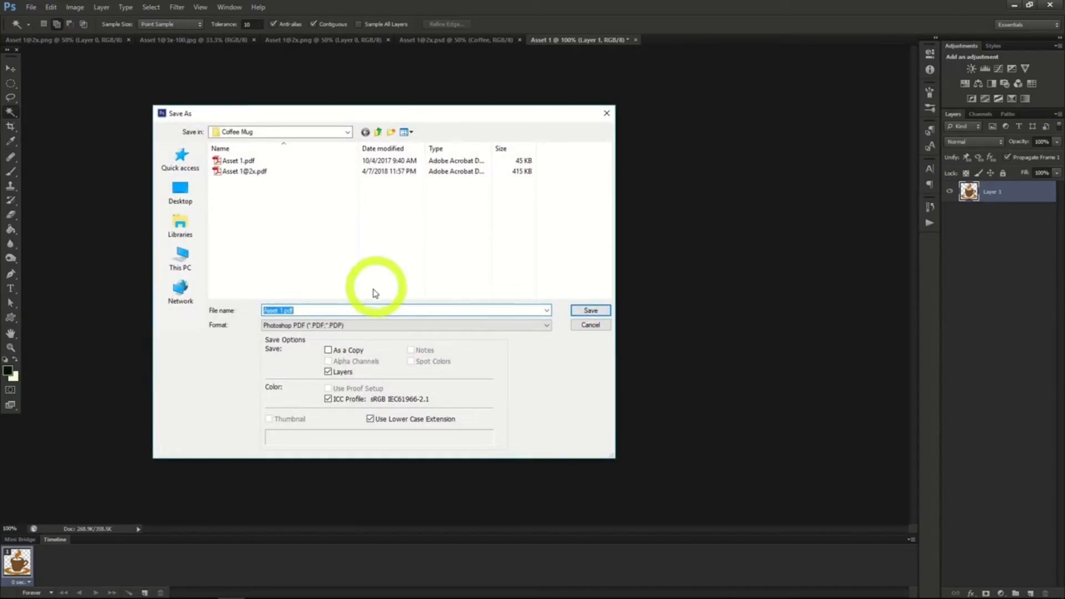
{"action": "left_click", "coordinate": [345, 326]}
{"action": "left_click", "coordinate": [330, 436]}
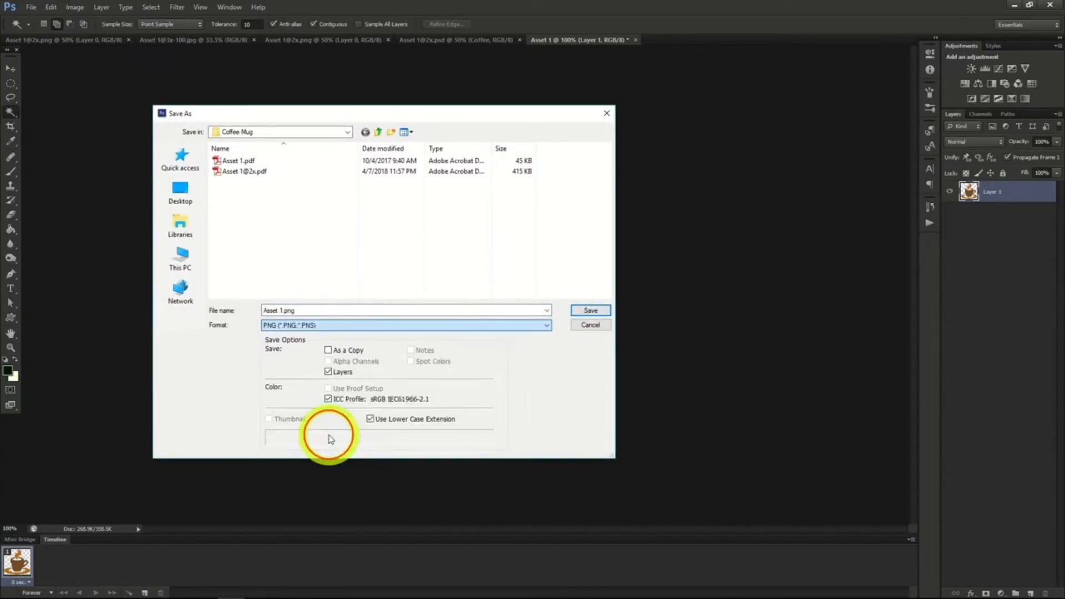
{"action": "left_click", "coordinate": [590, 311]}
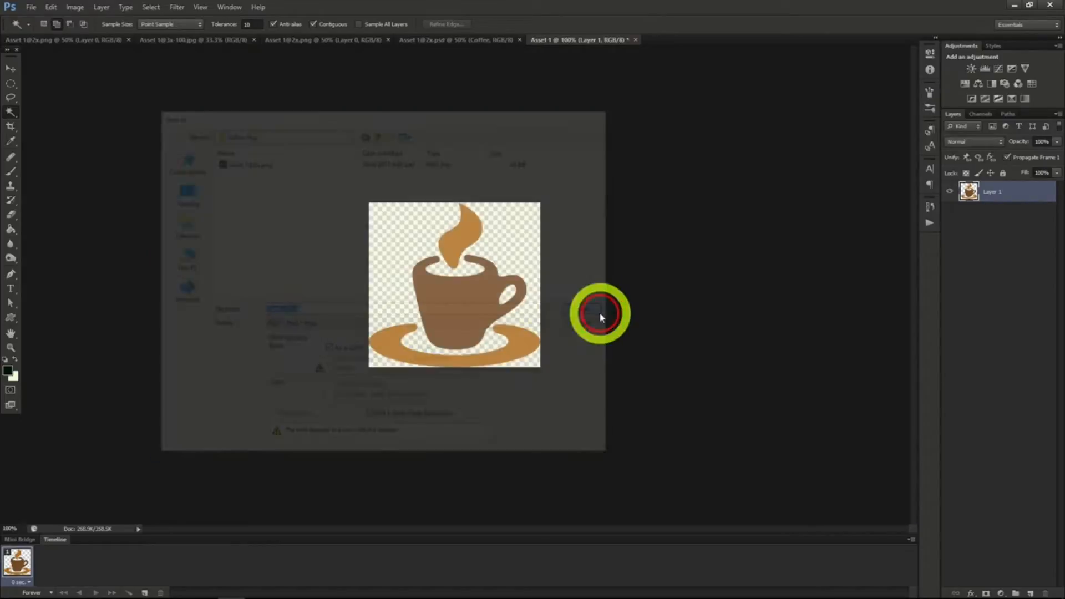
{"action": "left_click", "coordinate": [275, 167]}
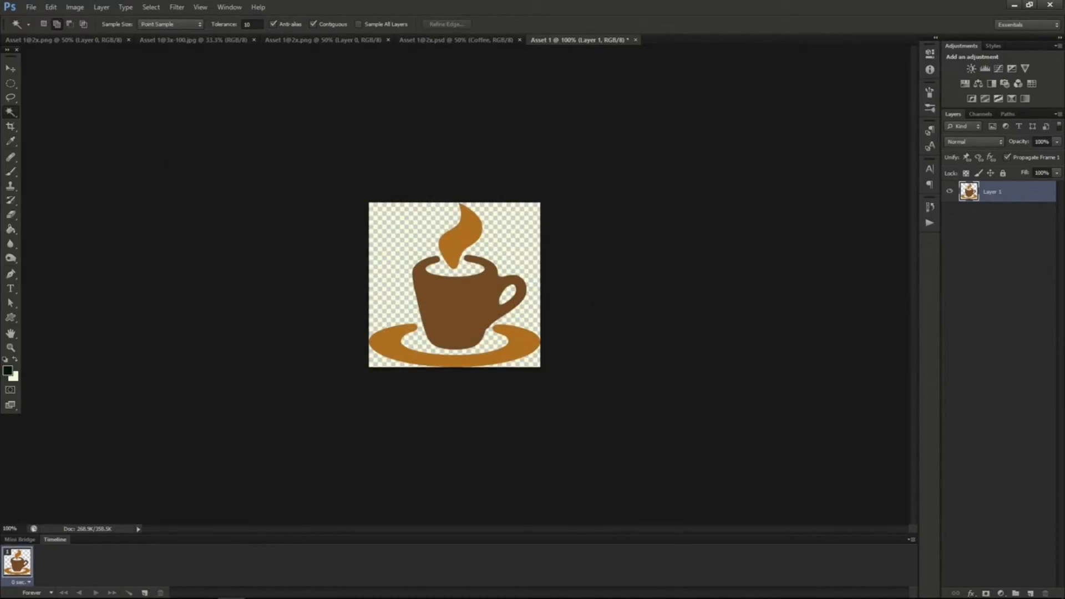
{"action": "left_click", "coordinate": [699, 175]}
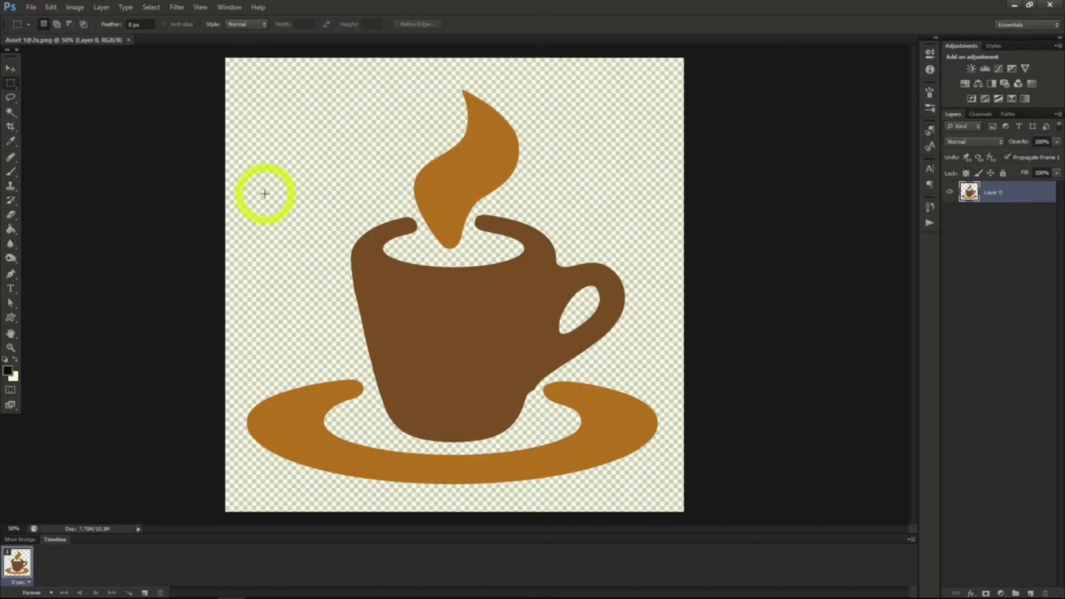
{"action": "left_click", "coordinate": [12, 127]}
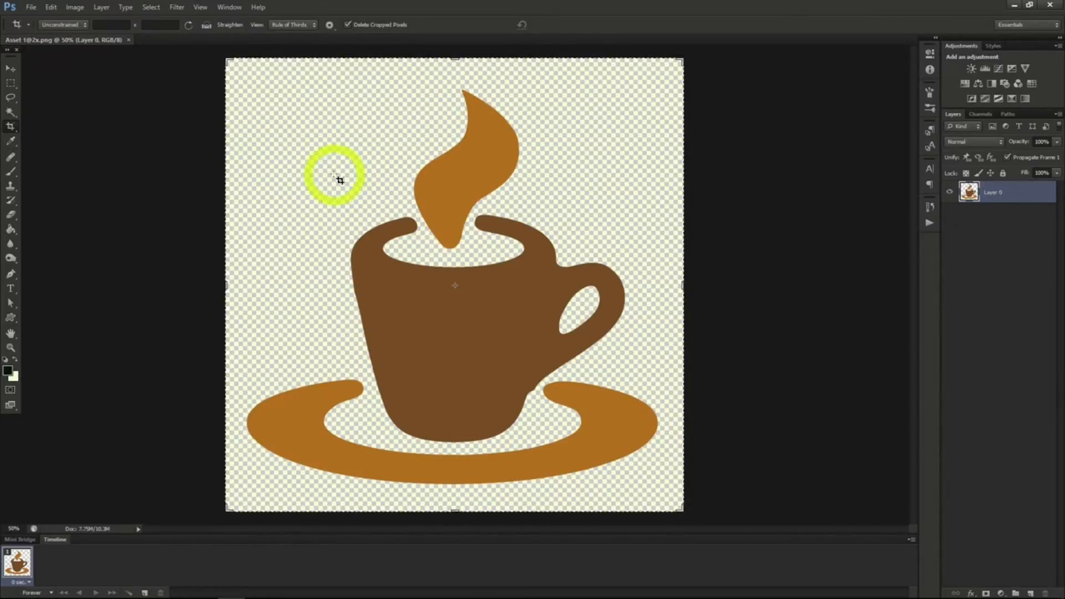
{"action": "left_click_drag", "start_coordinate": [387, 143], "coordinate": [555, 299]}
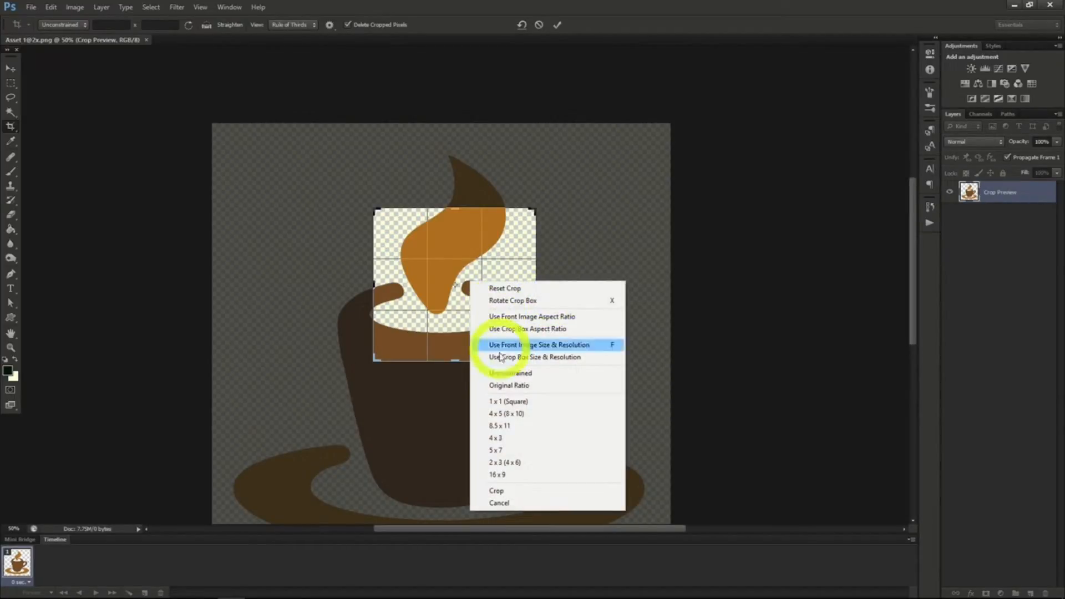
{"action": "left_click", "coordinate": [513, 489]}
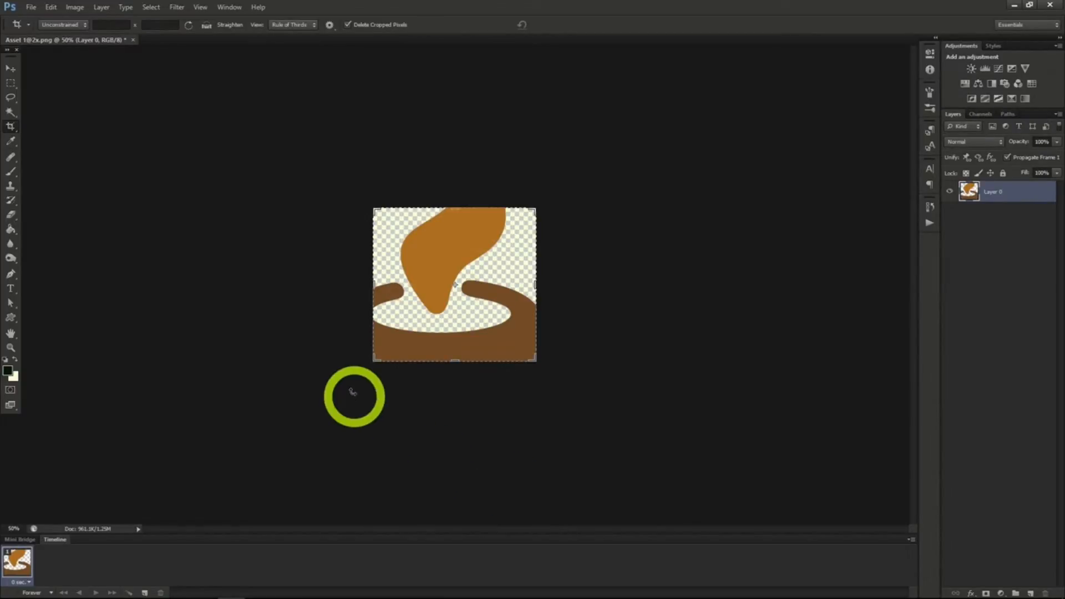
{"action": "left_click", "coordinate": [51, 8]}
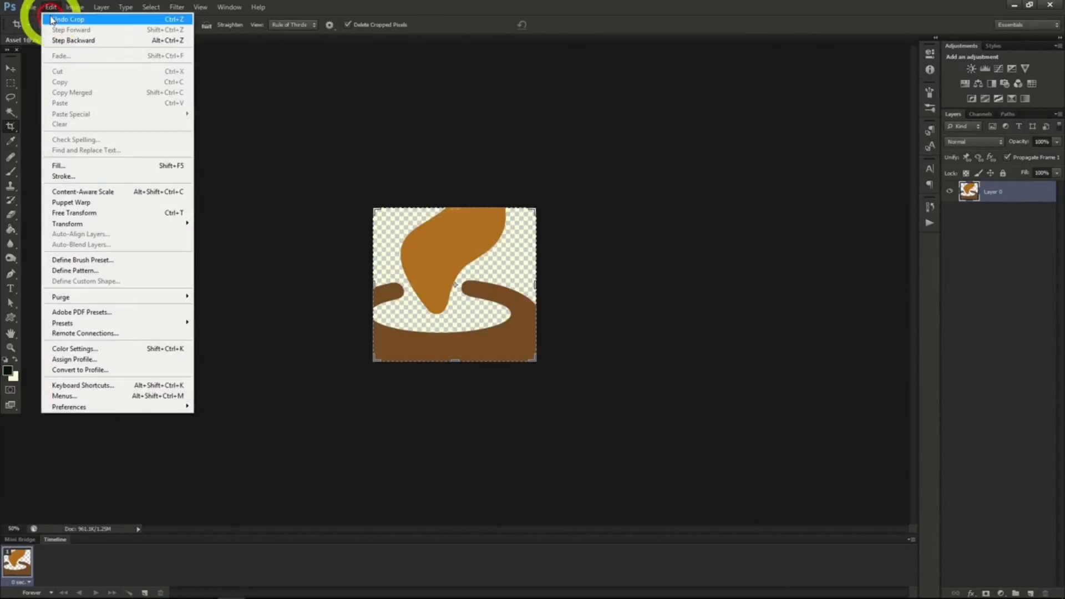
{"action": "left_click", "coordinate": [51, 18]}
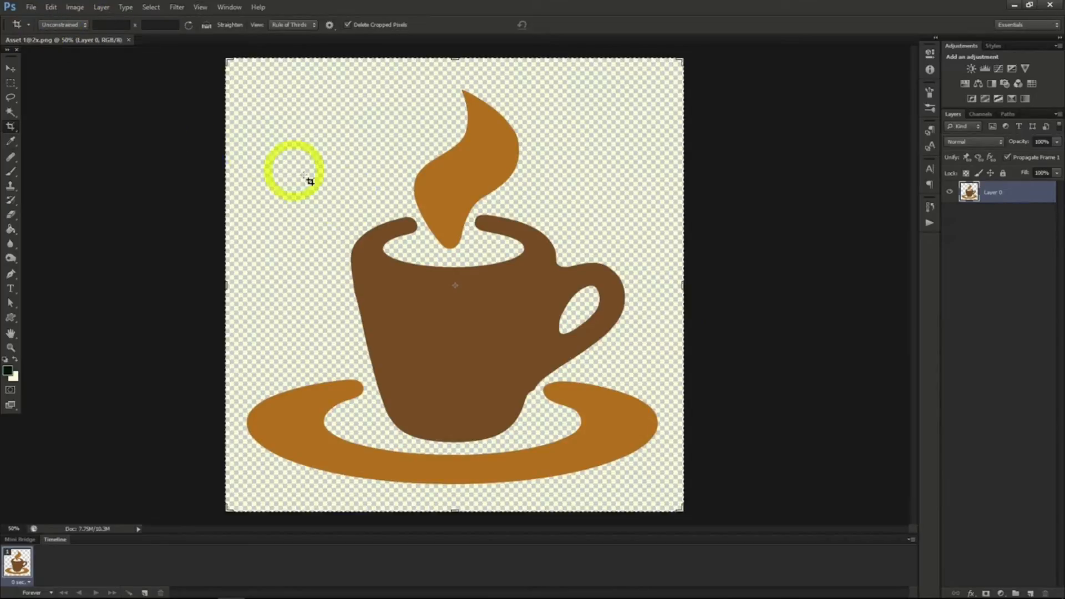
Crop the image to a rectangular marquee selection across the steam, cup and handle, undo the crop and deselect.
{"action": "left_click", "coordinate": [11, 84]}
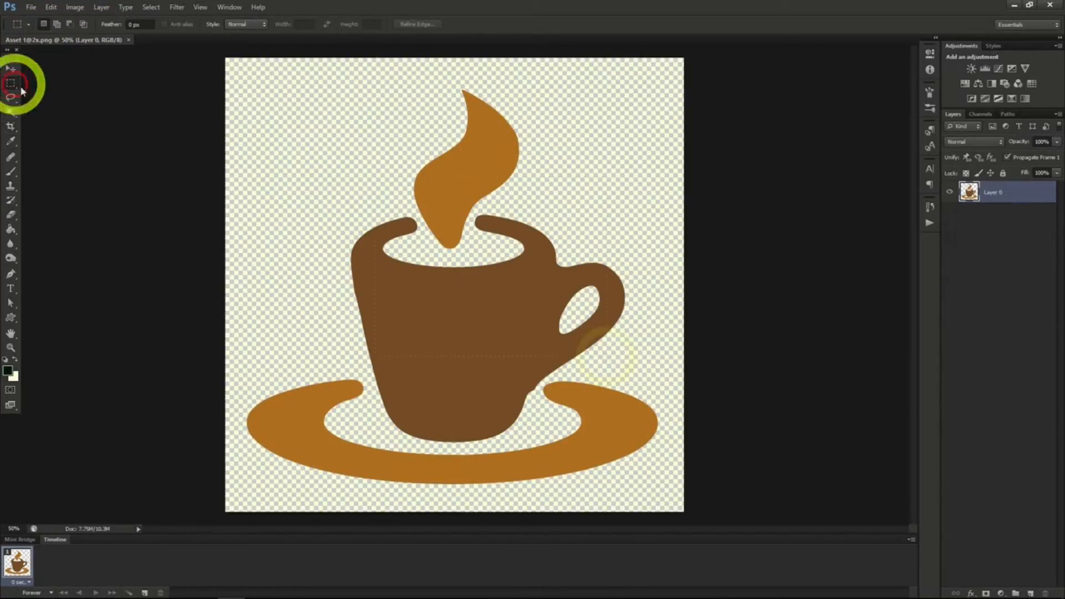
{"action": "left_click_drag", "start_coordinate": [376, 177], "coordinate": [607, 355]}
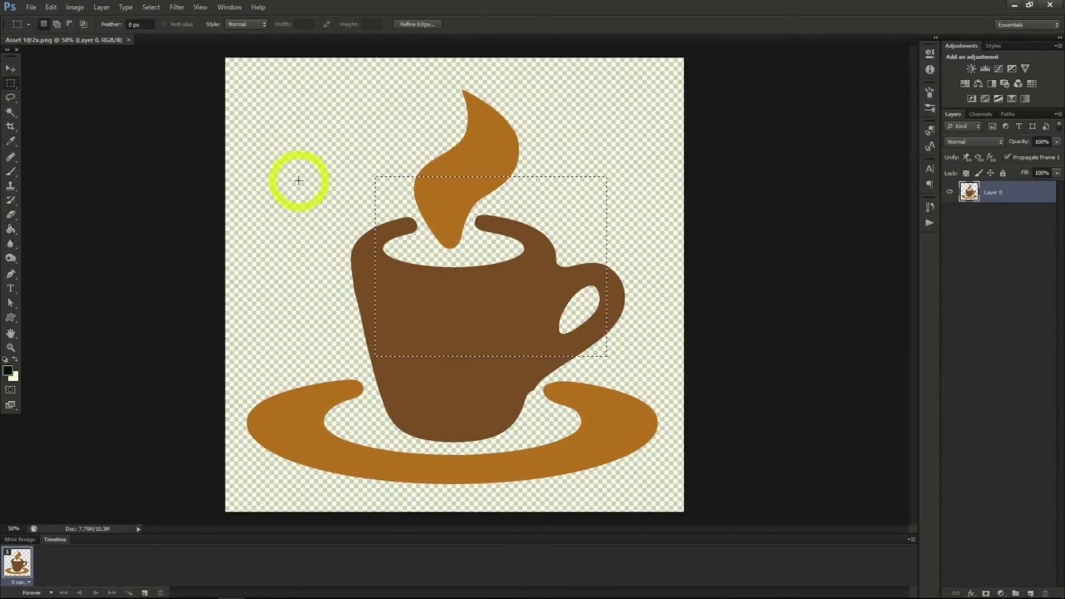
{"action": "left_click", "coordinate": [74, 7]}
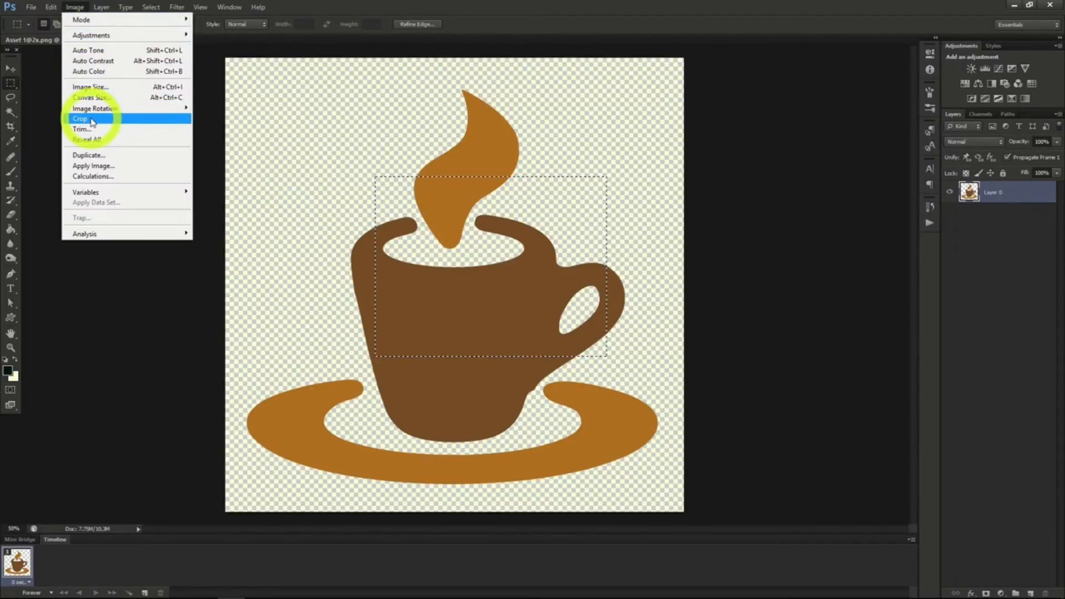
{"action": "left_click", "coordinate": [92, 122]}
{"action": "left_click", "coordinate": [50, 7]}
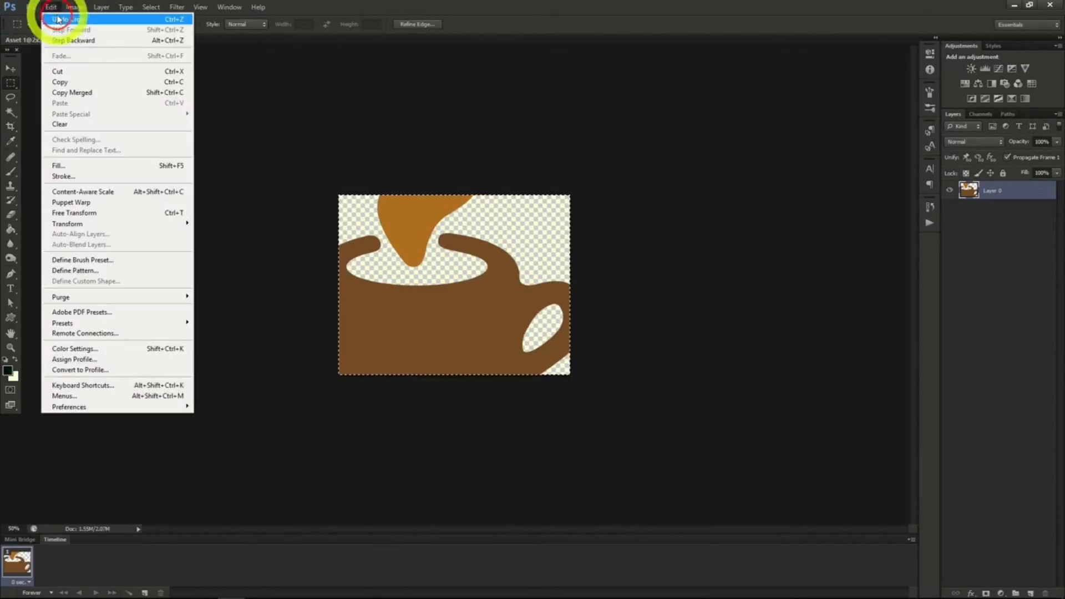
{"action": "left_click", "coordinate": [52, 16]}
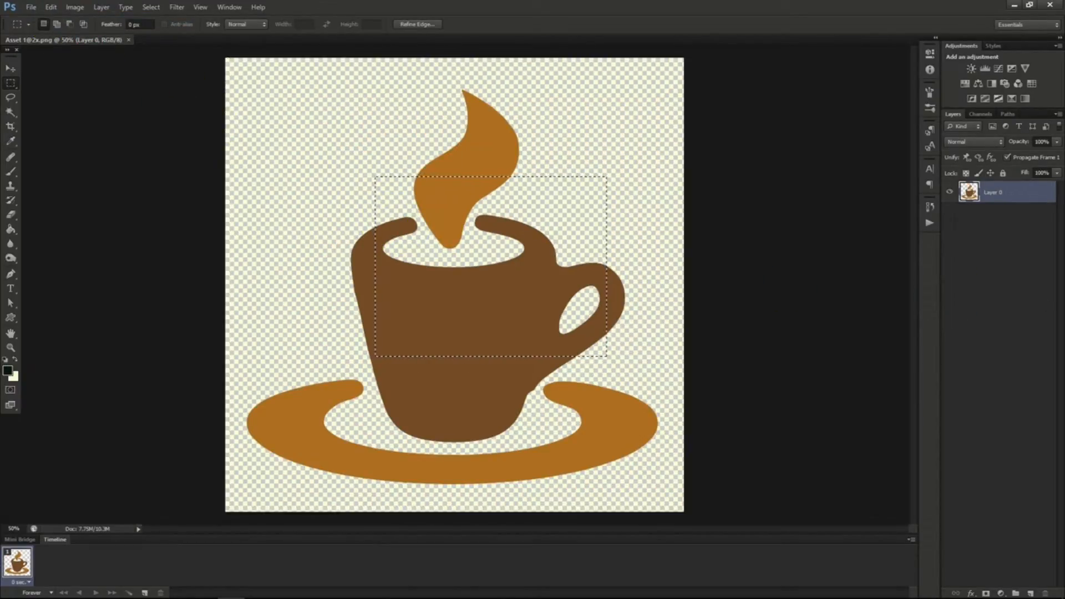
{"action": "key", "text": "ctrl+d"}
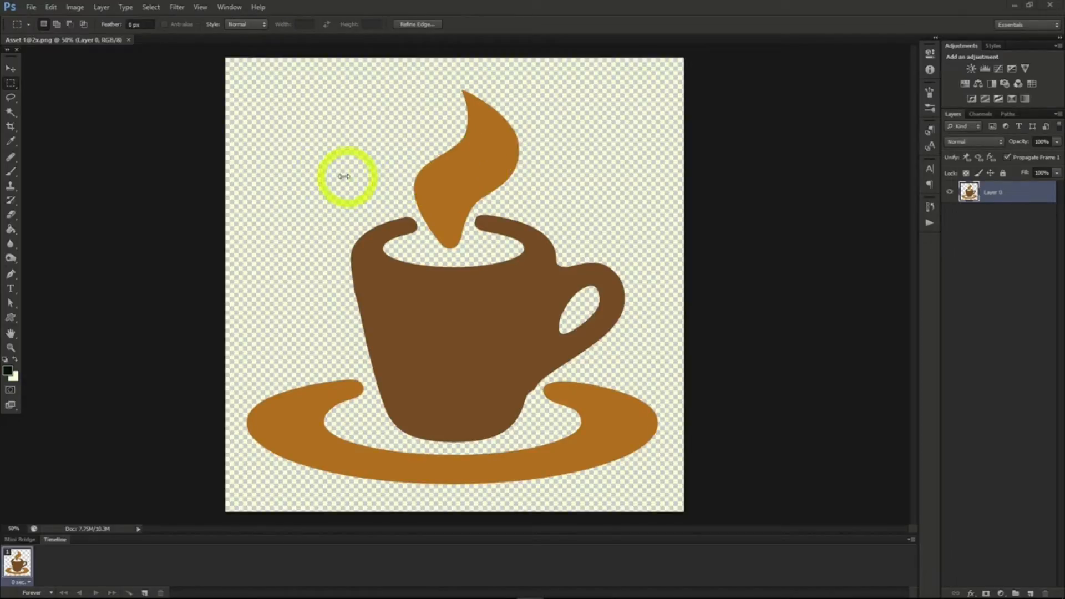
Resize the image to a width of 800 pixels with proportions constrained.
{"action": "left_click", "coordinate": [77, 9]}
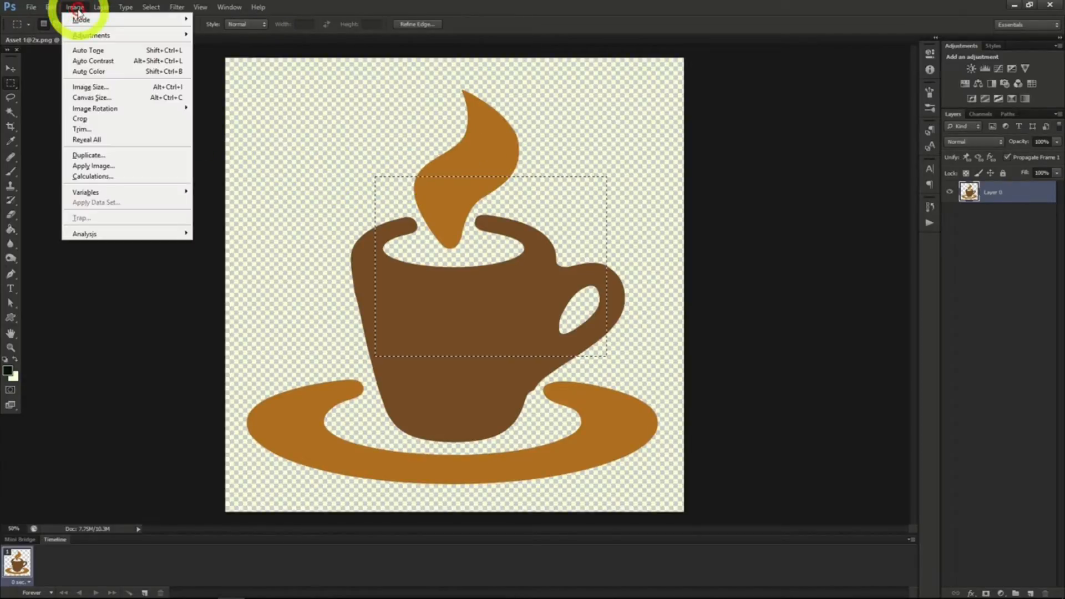
{"action": "left_click", "coordinate": [86, 89]}
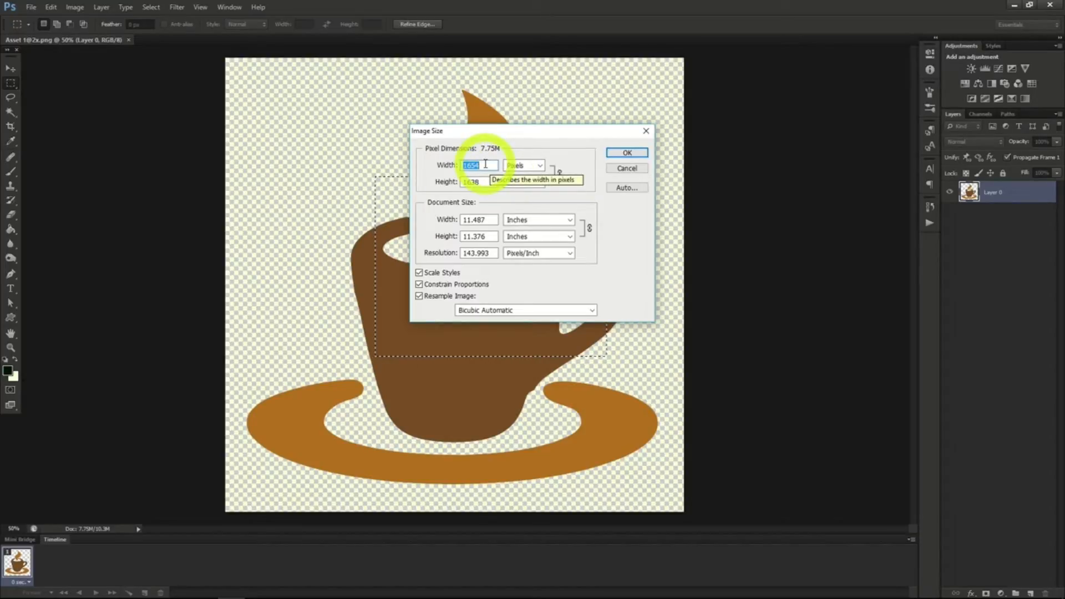
{"action": "type", "text": "1700"}
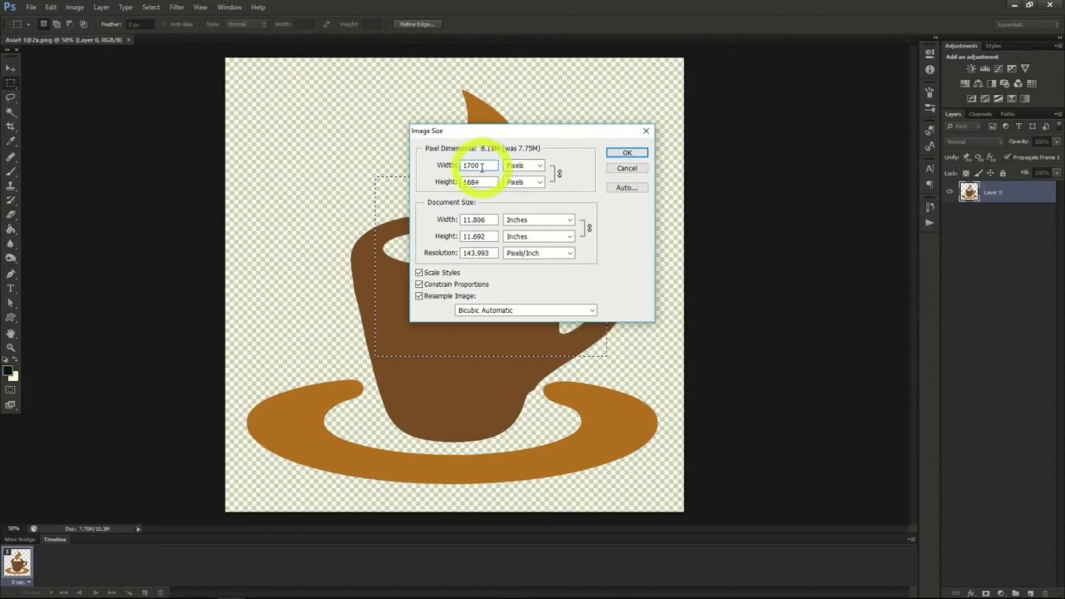
{"action": "left_click", "coordinate": [447, 167]}
{"action": "type", "text": "800"}
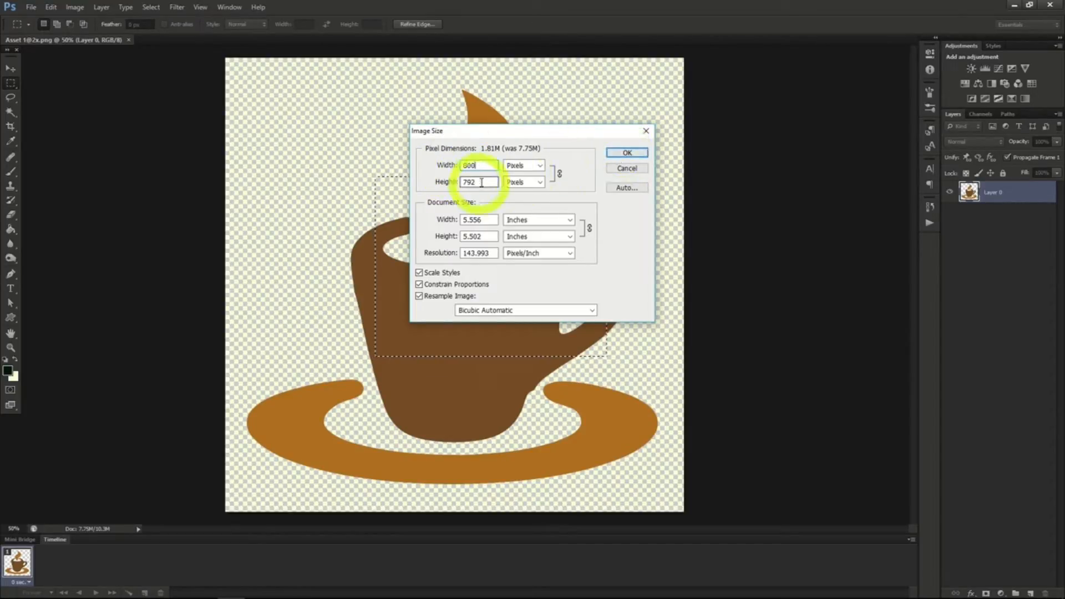
{"action": "left_click", "coordinate": [627, 154]}
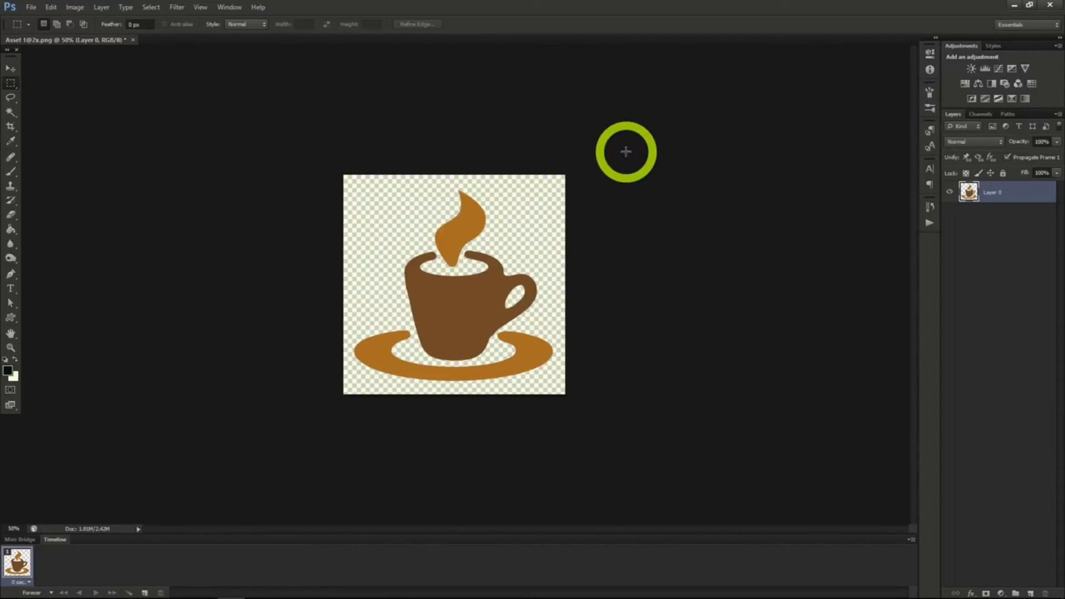
Set the image's resolution to 300 pixels/inch with Resample Image enabled.
{"action": "left_click", "coordinate": [75, 6]}
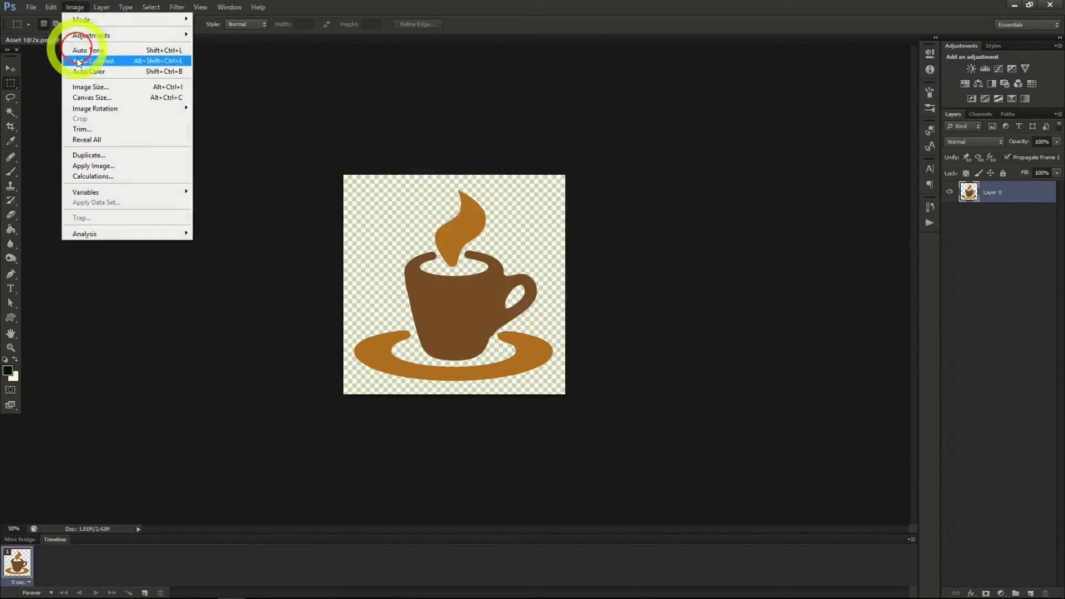
{"action": "left_click", "coordinate": [85, 87]}
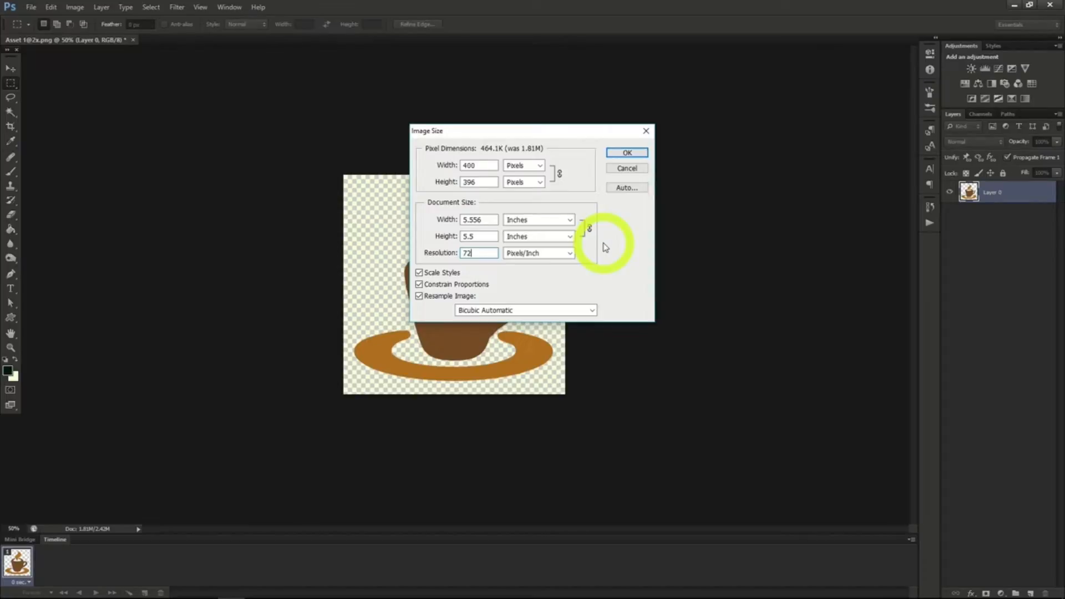
{"action": "left_click", "coordinate": [447, 253]}
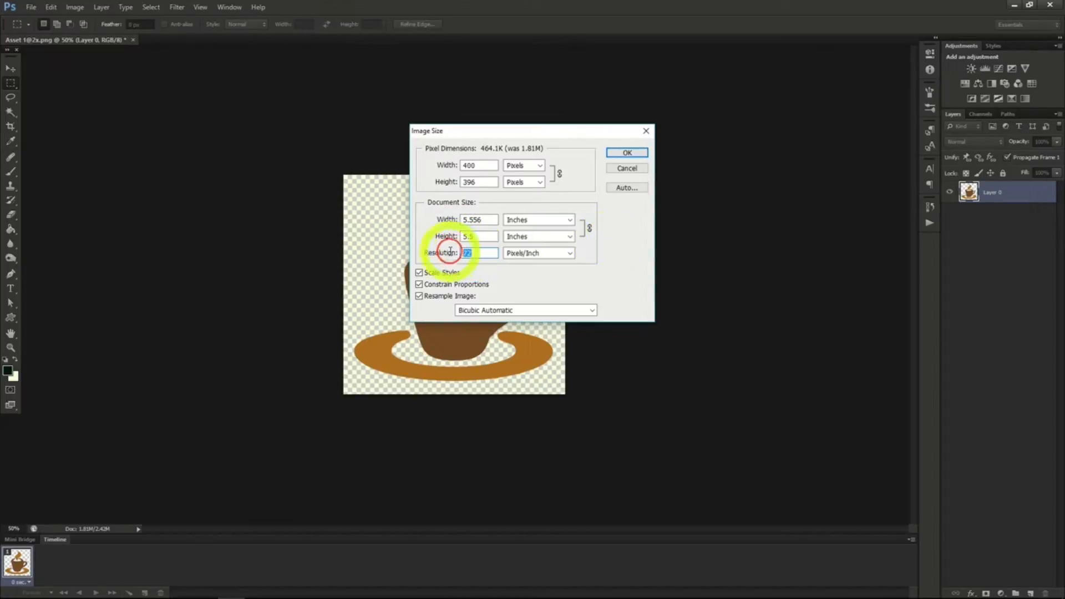
{"action": "type", "text": "300"}
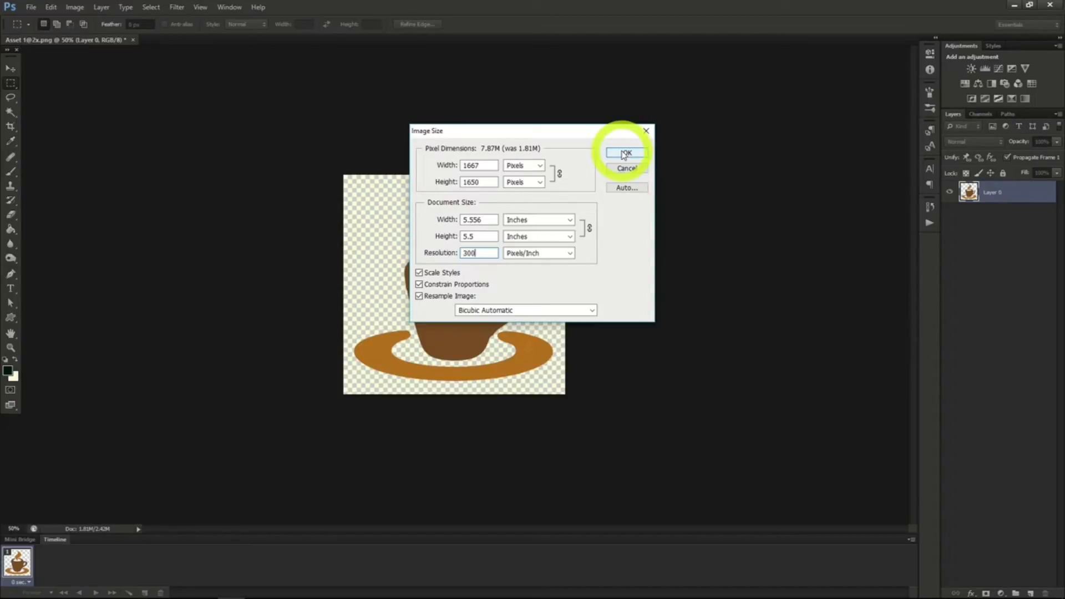
{"action": "left_click", "coordinate": [625, 153]}
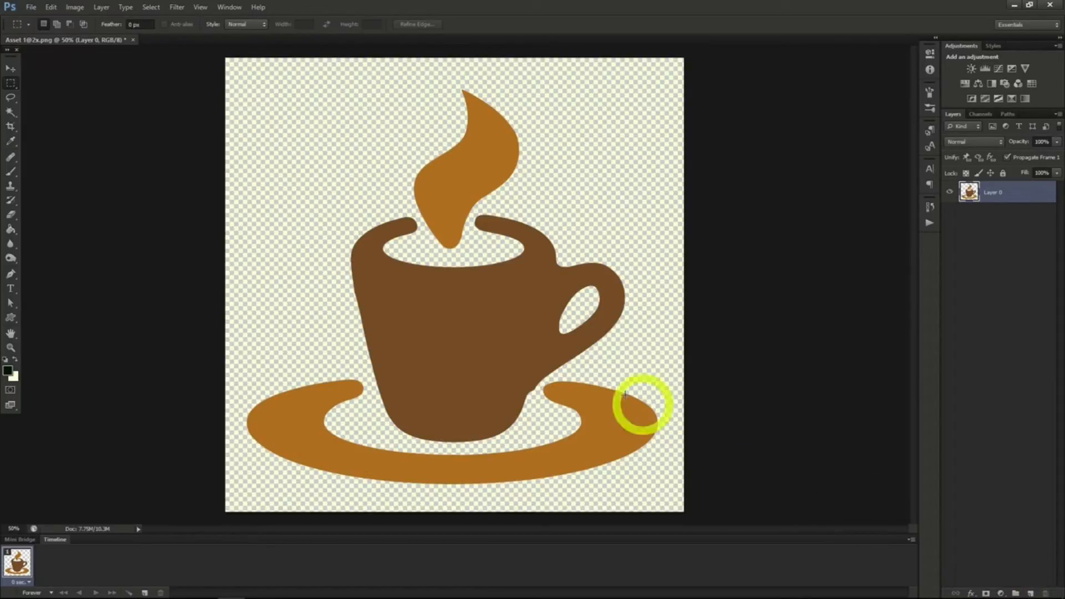
Add a new empty layer above the coffee cup layer.
{"action": "left_click", "coordinate": [101, 7]}
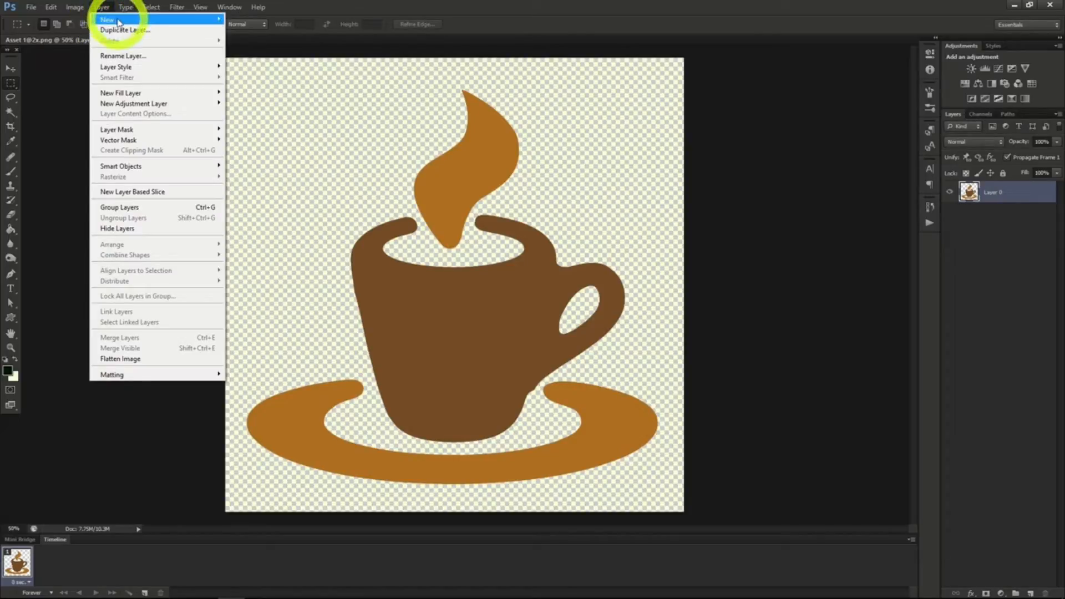
{"action": "mouse_move", "coordinate": [119, 20]}
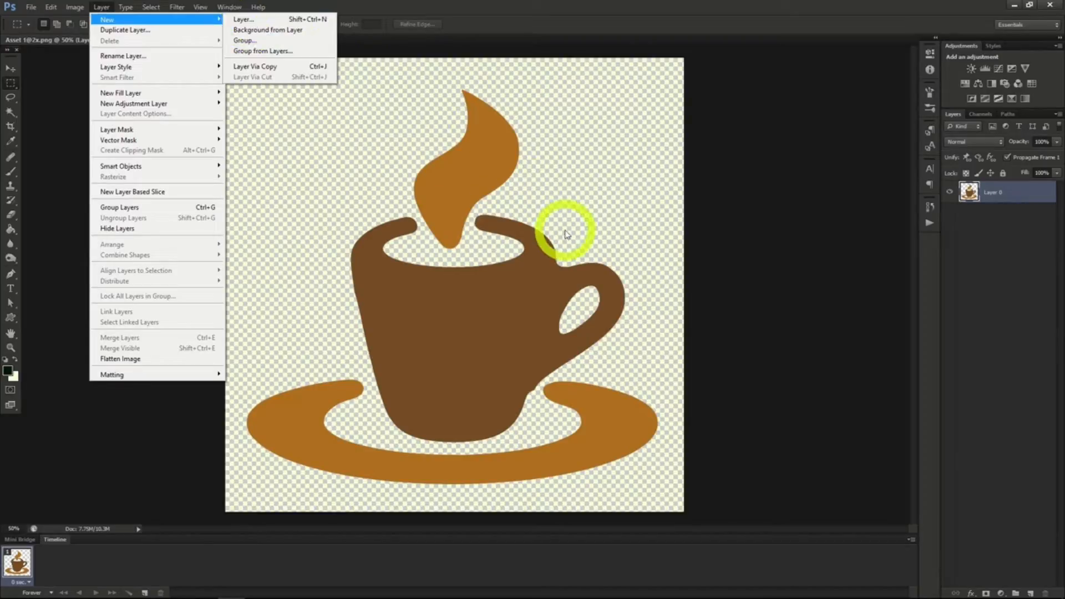
{"action": "left_click", "coordinate": [1030, 593]}
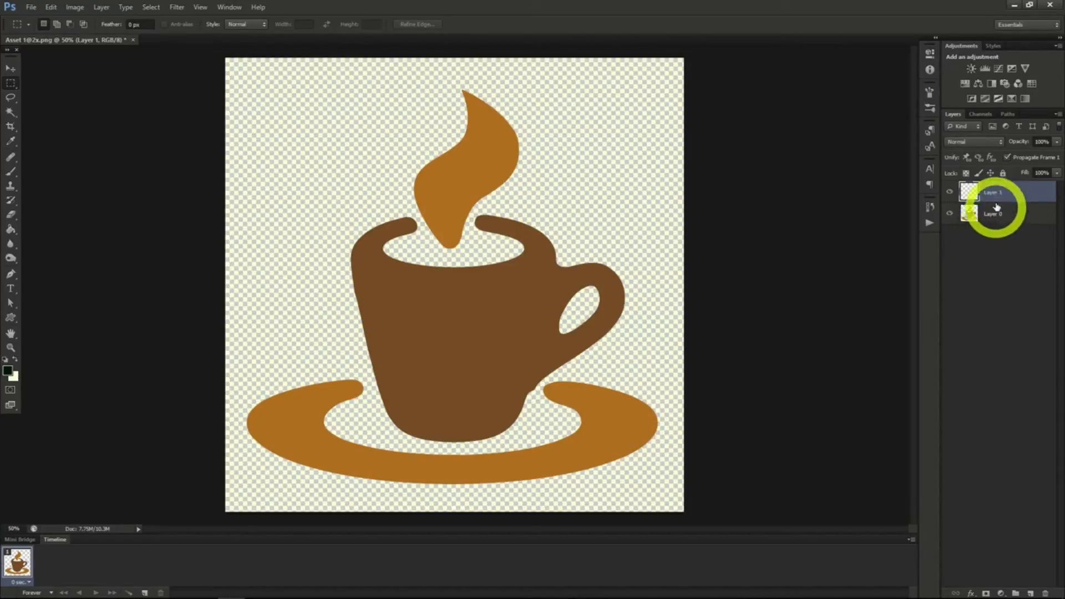
{"action": "mouse_move", "coordinate": [1026, 193]}
{"action": "left_mouse_down"}
{"action": "mouse_move", "coordinate": [1029, 228]}
{"action": "mouse_move", "coordinate": [1016, 191]}
{"action": "left_mouse_up"}
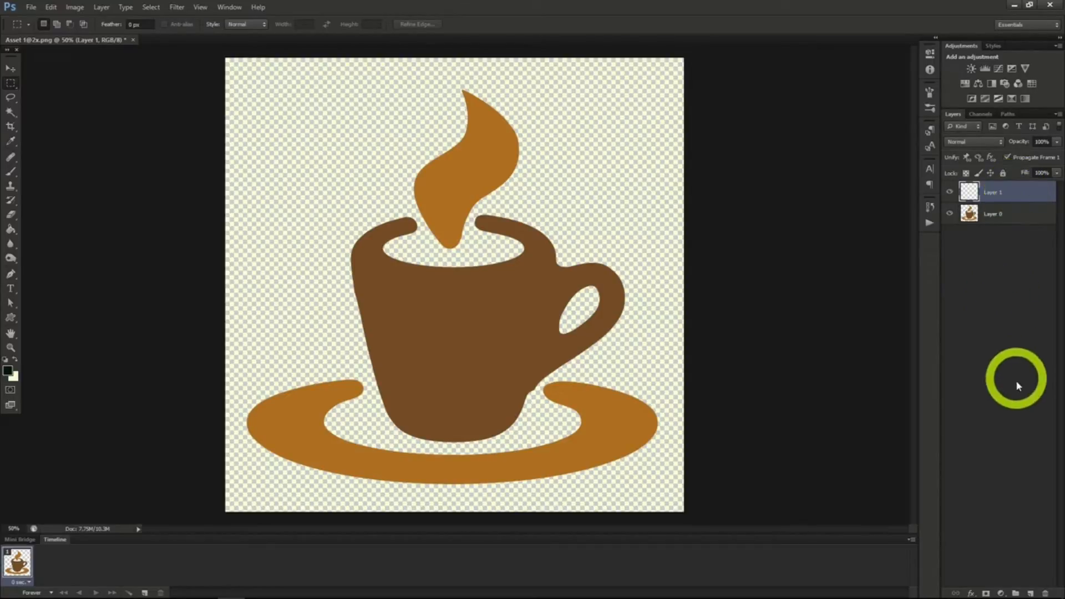
Create a new layer group and move the empty Layer 1 into it.
{"action": "left_click", "coordinate": [1016, 593]}
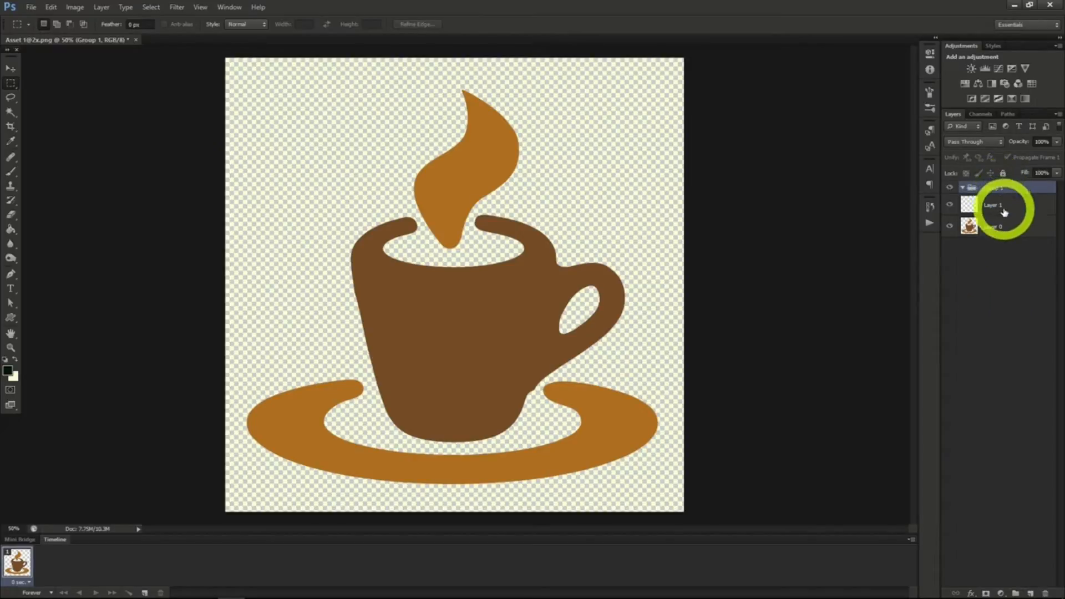
{"action": "left_click_drag", "start_coordinate": [1004, 212], "coordinate": [1009, 194]}
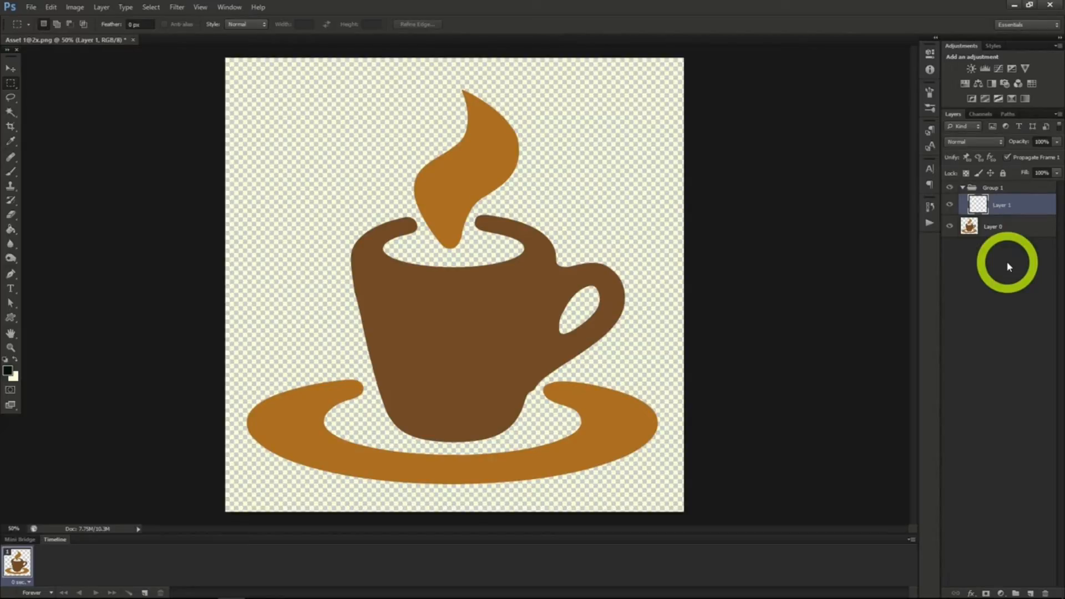
{"action": "right_click", "coordinate": [1011, 208]}
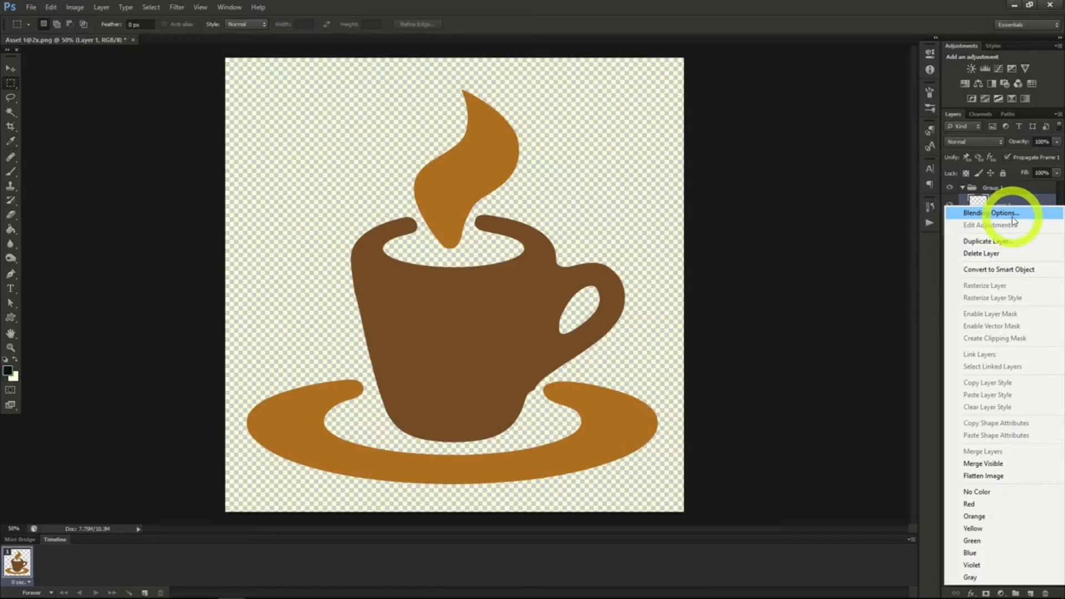
{"action": "left_click", "coordinate": [932, 271]}
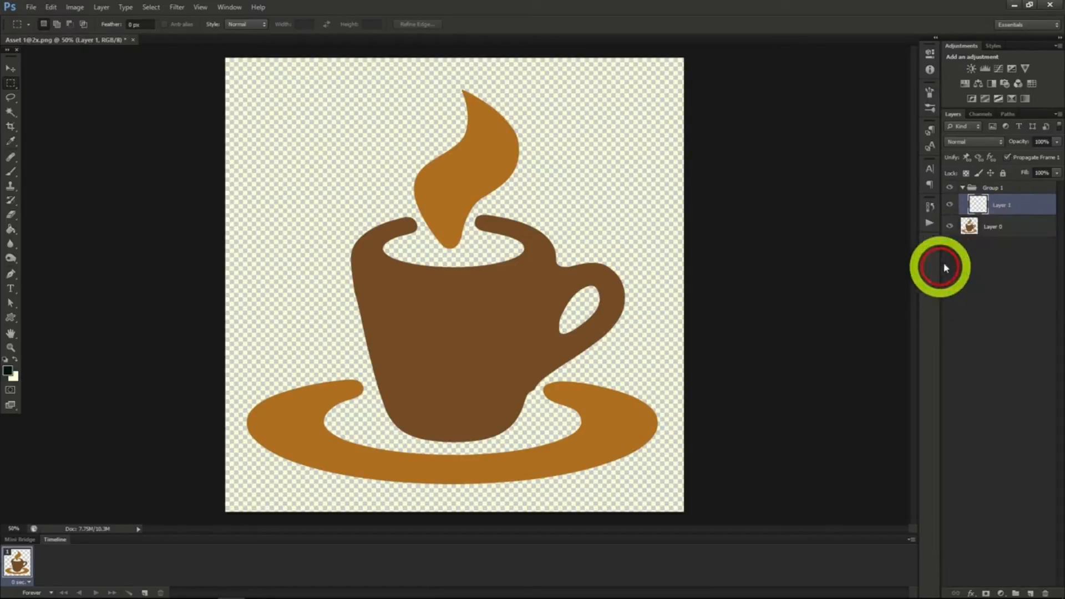
Add a stroke to the coffee cup layer and a drop shadow with a 146° angle and reduced opacity.
{"action": "right_click", "coordinate": [997, 226]}
{"action": "left_click", "coordinate": [970, 225]}
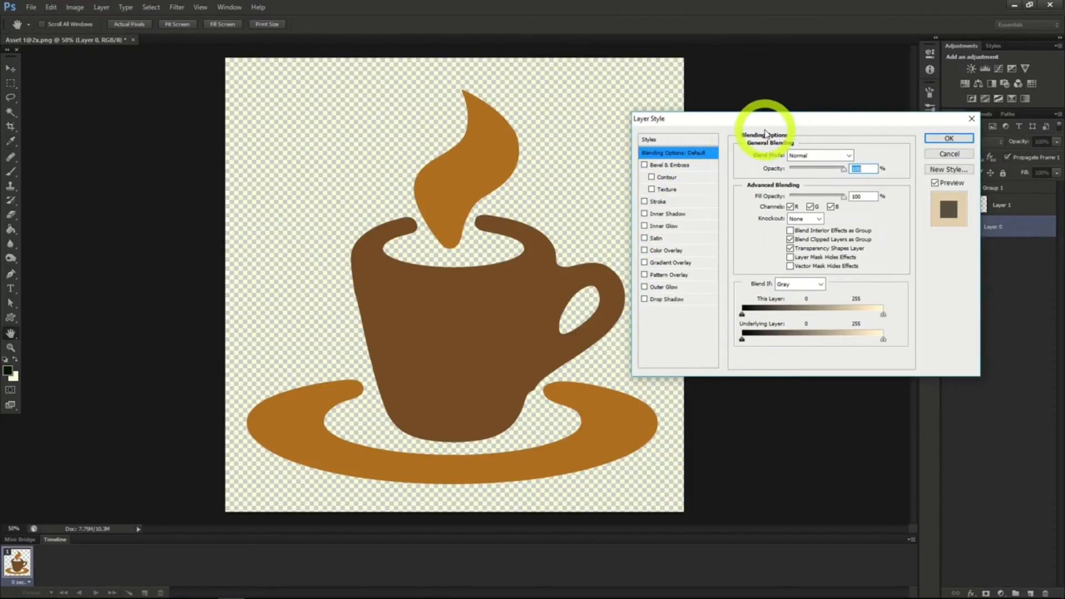
{"action": "left_click", "coordinate": [660, 202]}
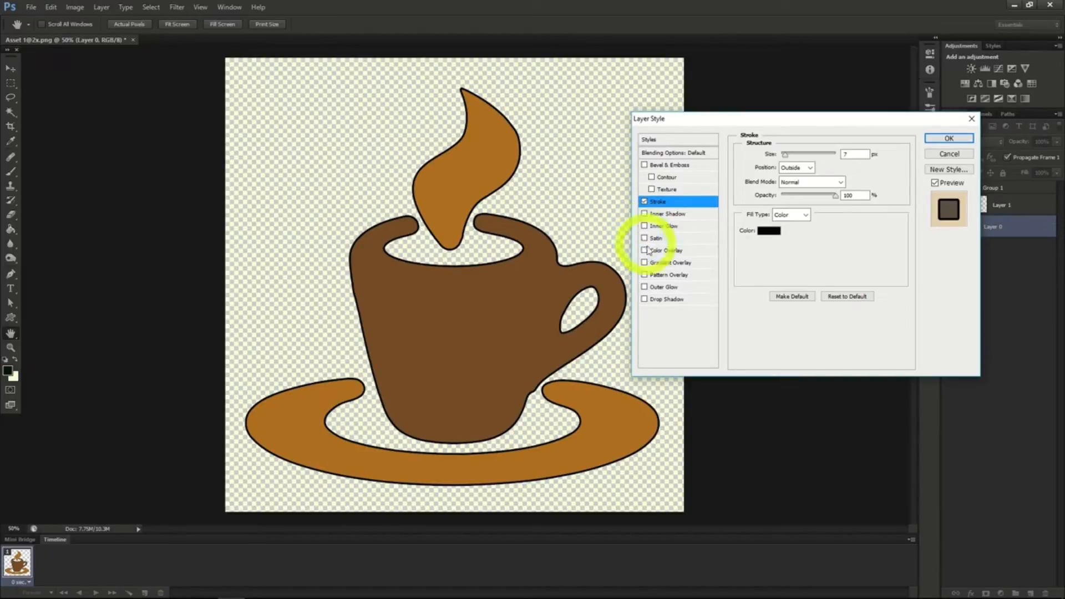
{"action": "left_click", "coordinate": [666, 300]}
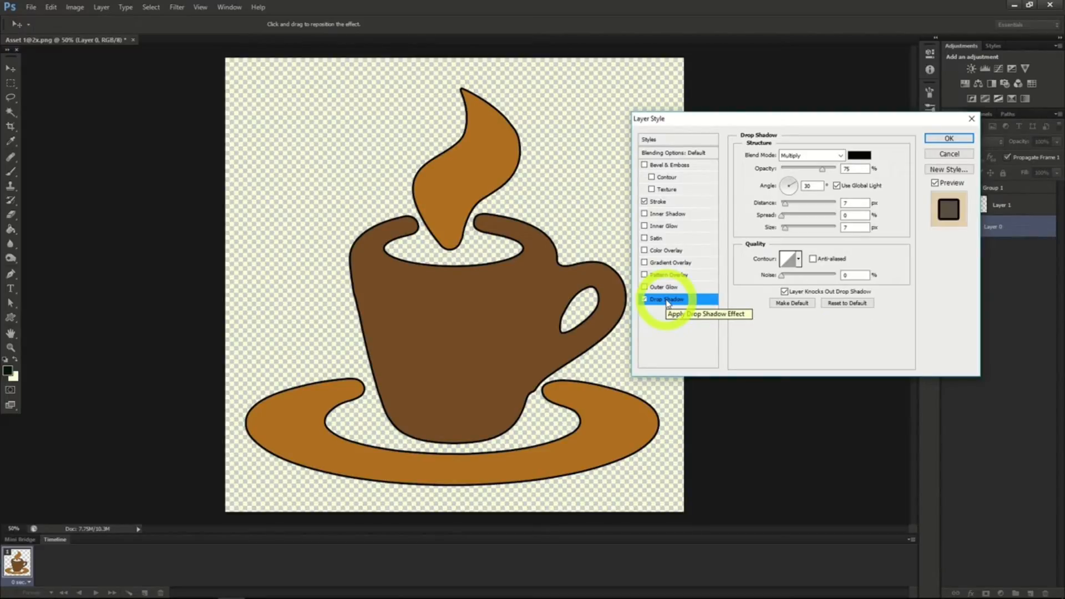
{"action": "left_click", "coordinate": [786, 186]}
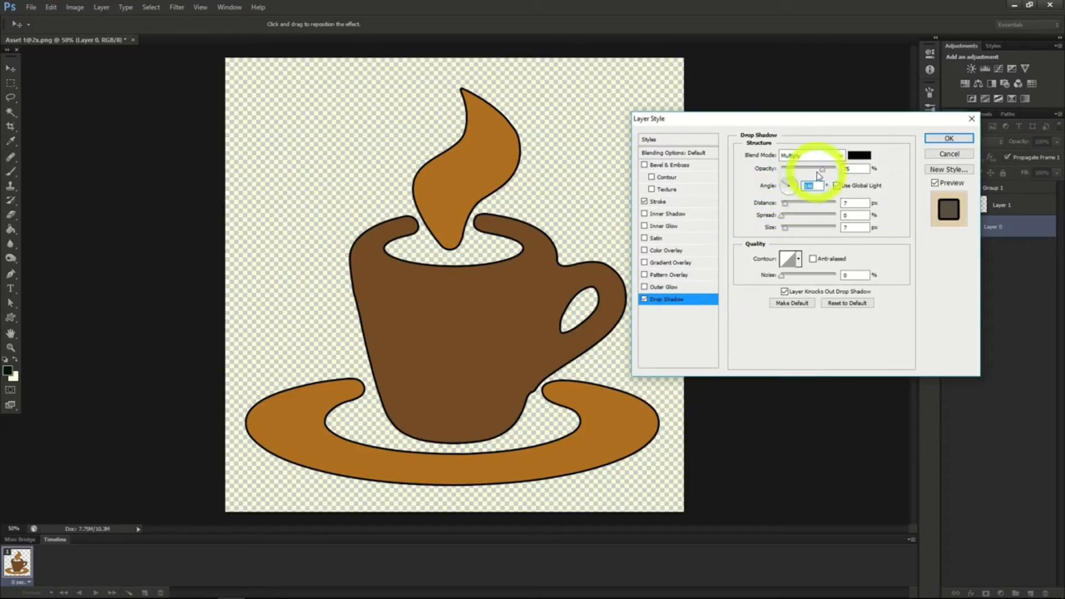
{"action": "left_click_drag", "start_coordinate": [823, 168], "coordinate": [797, 171]}
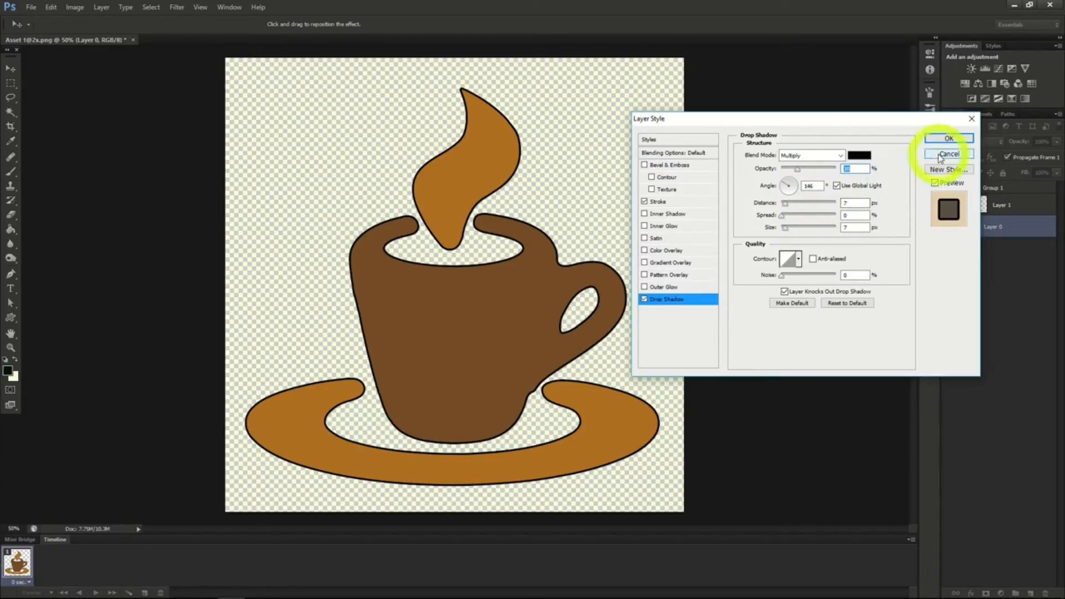
Add a color overlay with reduced opacity to the coffee cup layer and apply the layer style.
{"action": "left_click", "coordinate": [669, 250]}
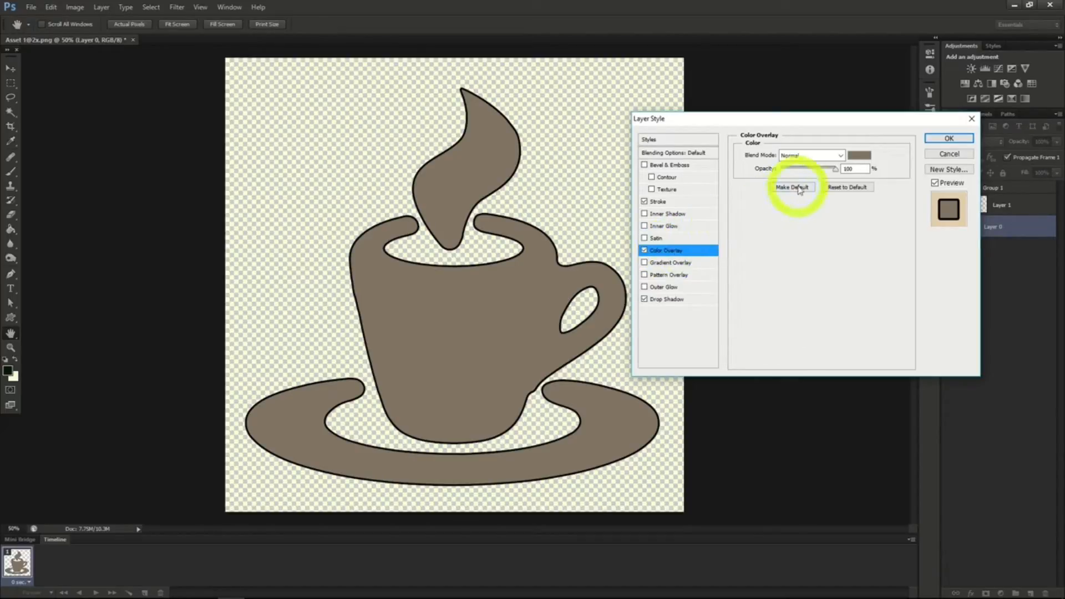
{"action": "left_click_drag", "start_coordinate": [833, 170], "coordinate": [794, 173]}
{"action": "left_click", "coordinate": [945, 139]}
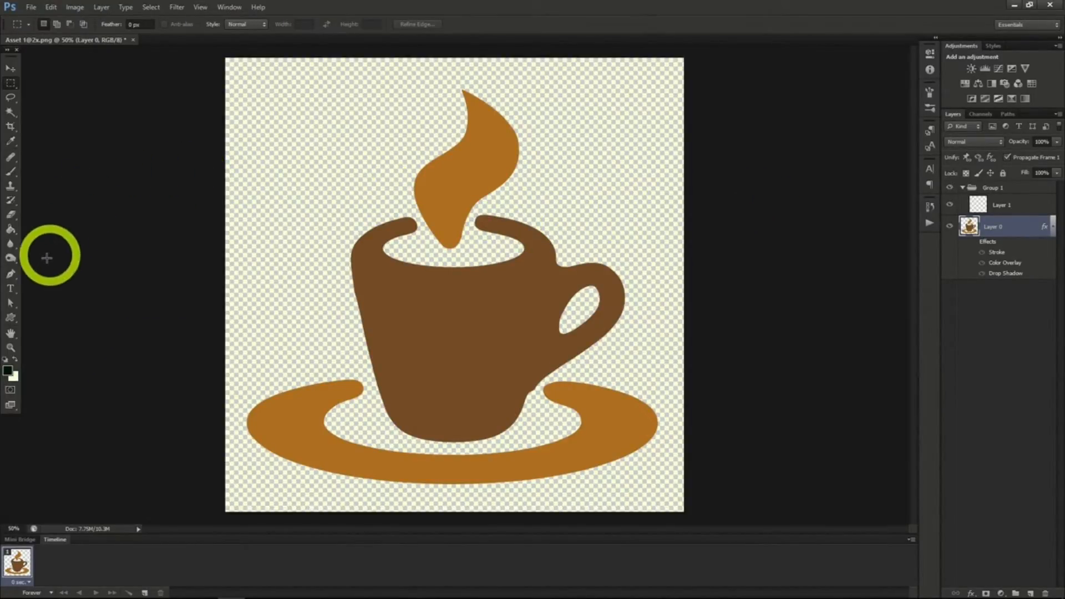
Add a horizontal text line reading "Anything I want" above the cup, with the character settings displayed.
{"action": "left_click", "coordinate": [11, 290]}
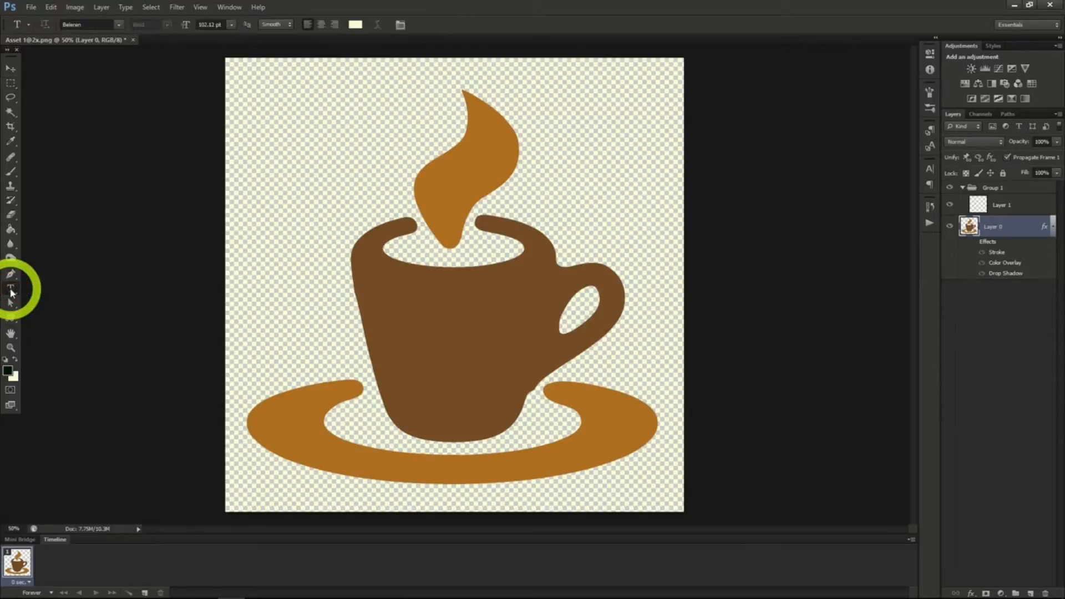
{"action": "left_click", "coordinate": [311, 172]}
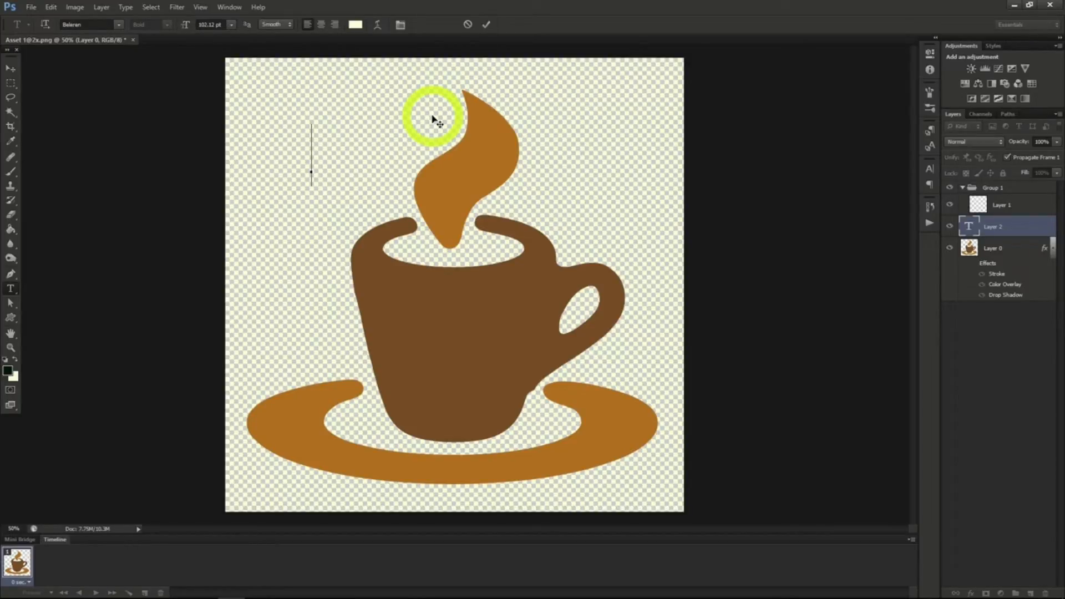
{"action": "left_click", "coordinate": [928, 168]}
{"action": "type", "text": "Any"}
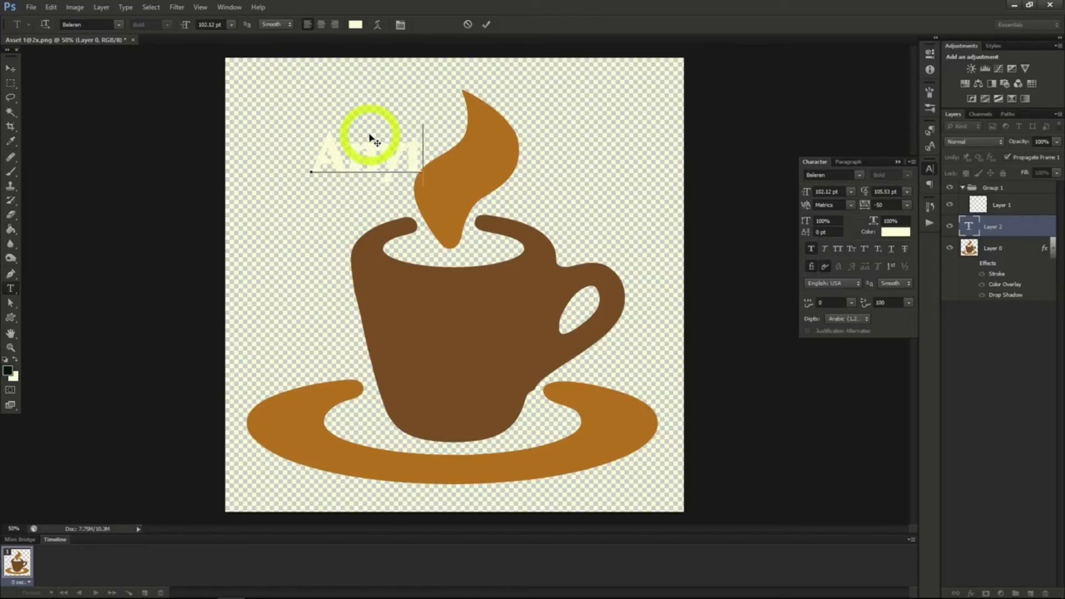
{"action": "type", "text": "thing I want"}
{"action": "key", "text": "ctrl+Return"}
{"action": "key", "text": "v"}
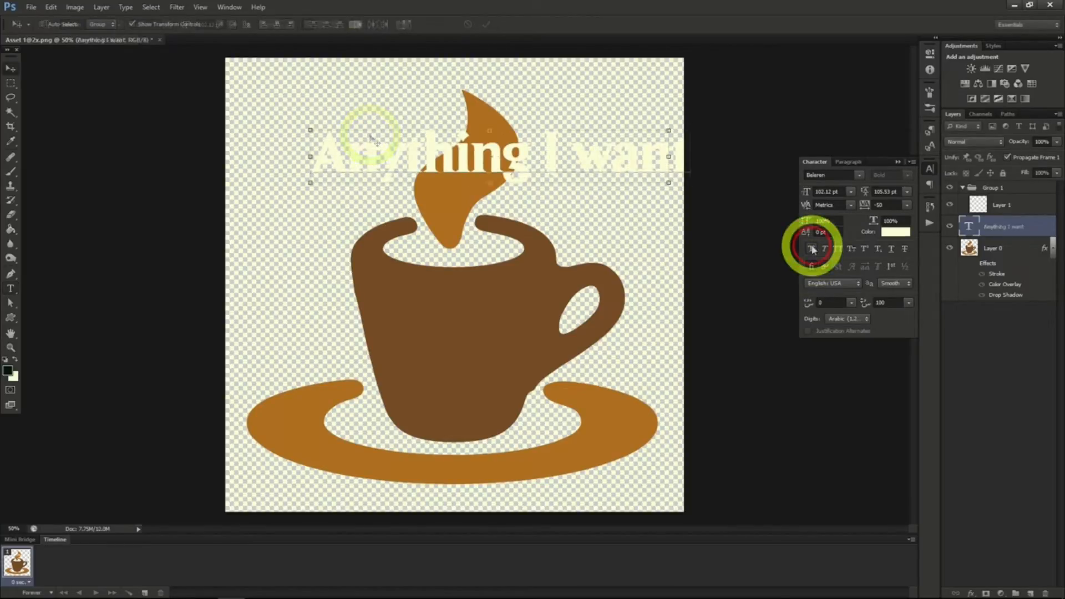
Try faux italic, underline, all caps and small caps formatting on the "Anything I want" text.
{"action": "left_click", "coordinate": [824, 250]}
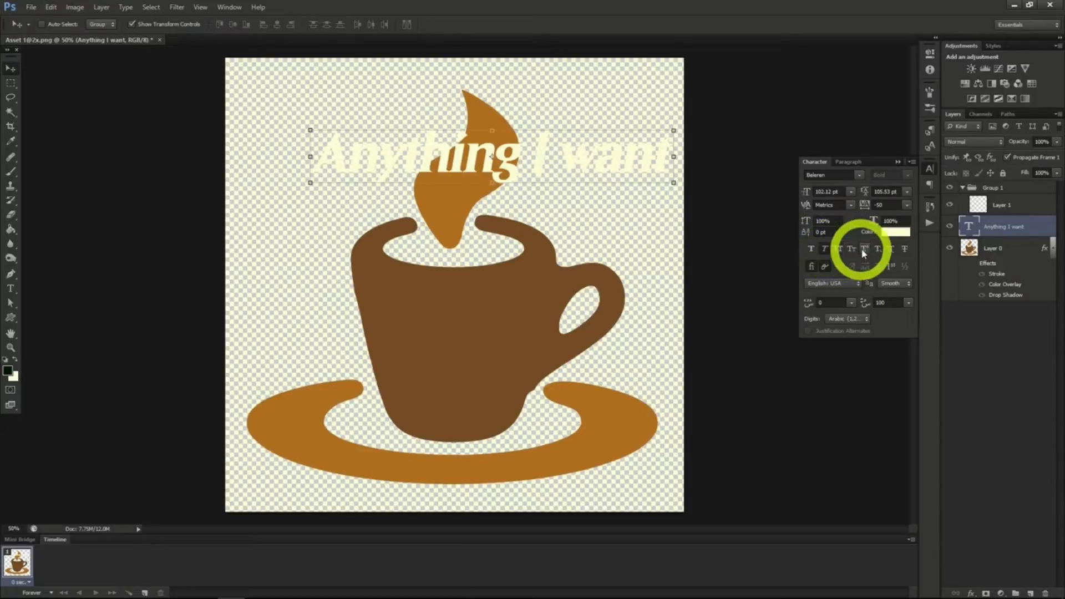
{"action": "left_click", "coordinate": [891, 251]}
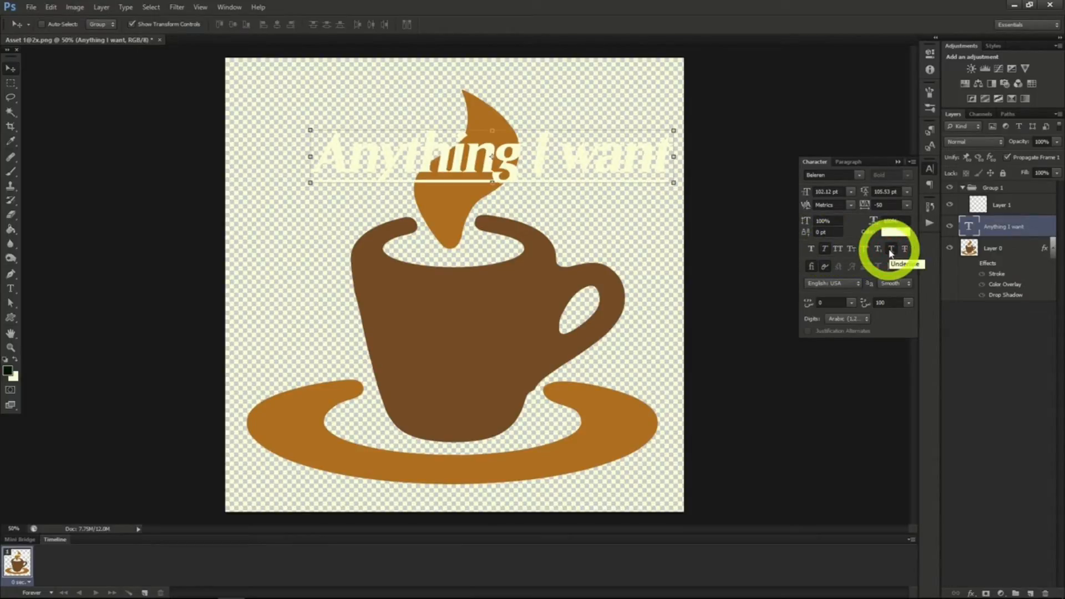
{"action": "left_click", "coordinate": [840, 252]}
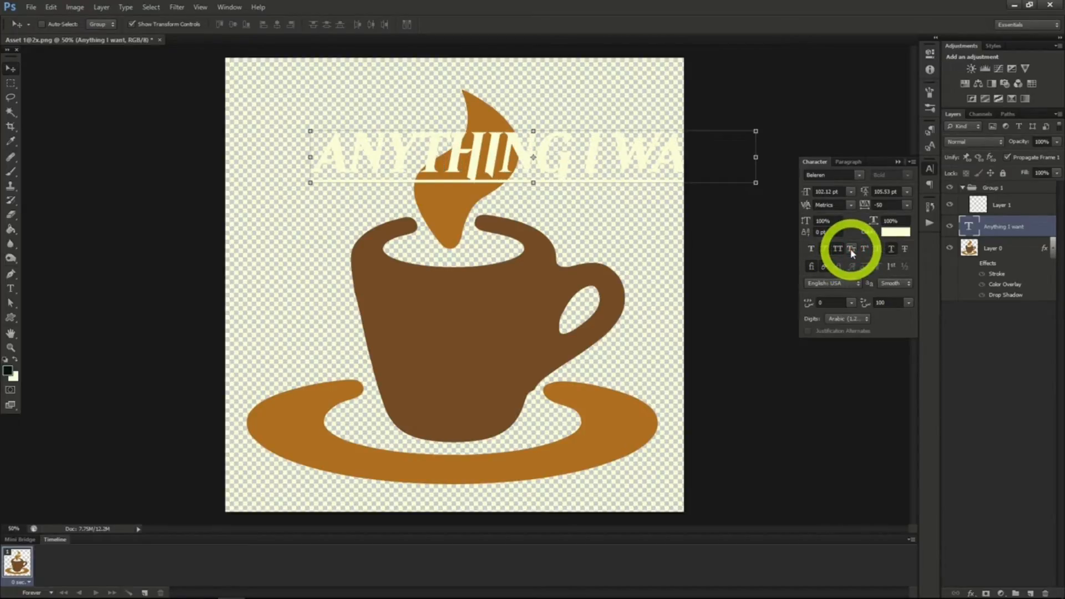
{"action": "left_click", "coordinate": [852, 250]}
{"action": "left_click", "coordinate": [851, 251]}
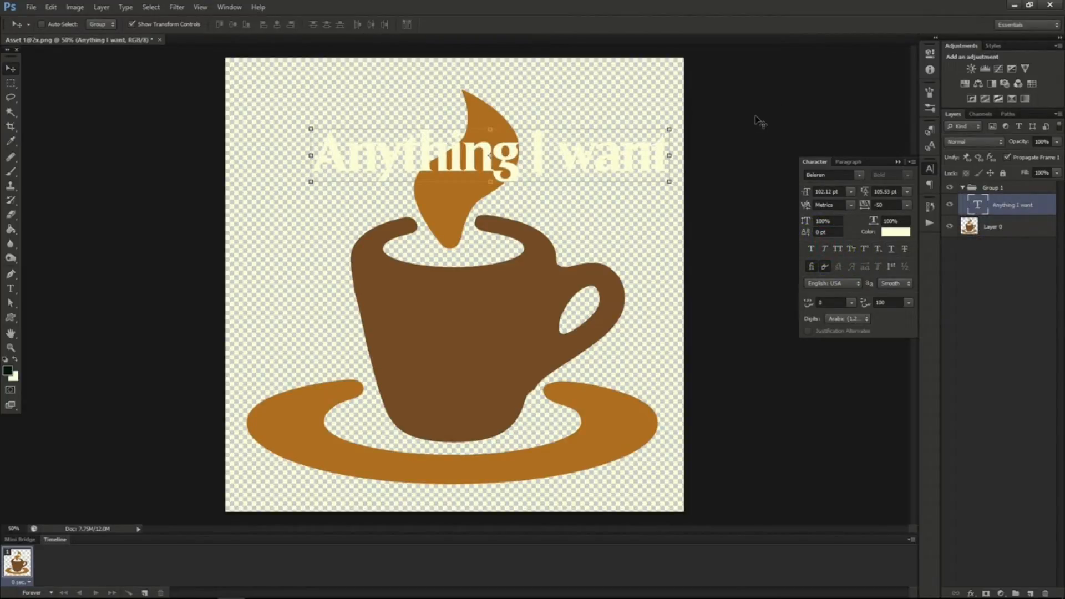
Set the "Anything I want" text color to a dark teal and load the letter shapes as a selection.
{"action": "left_click", "coordinate": [895, 233]}
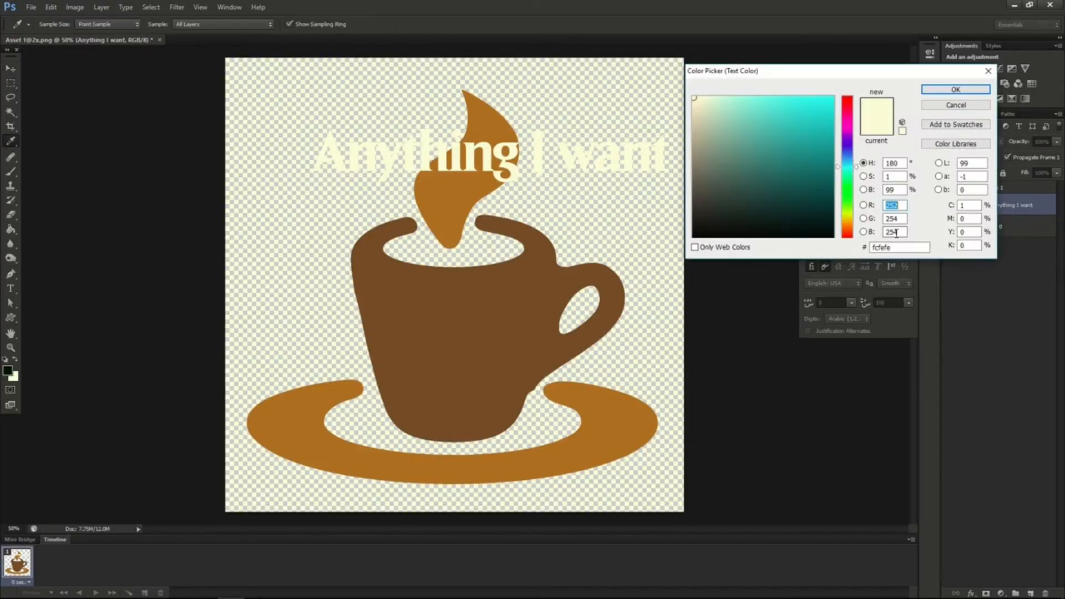
{"action": "left_click", "coordinate": [826, 164]}
{"action": "left_click", "coordinate": [941, 88]}
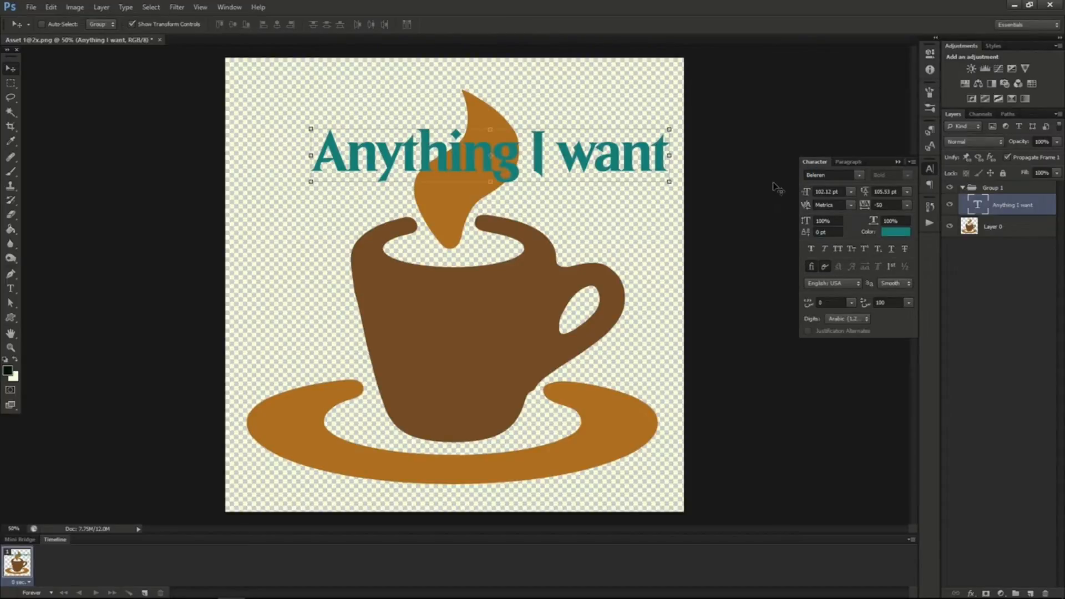
{"action": "left_click", "coordinate": [979, 210], "text": "ctrl"}
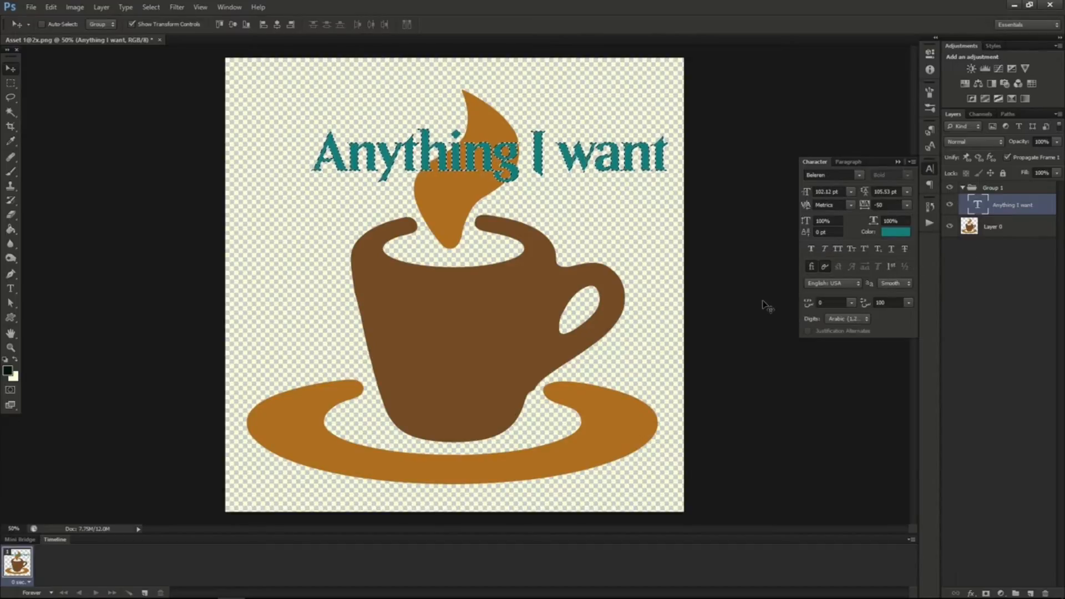
Try right and center paragraph alignment on the "Anything I want" text.
{"action": "left_click", "coordinate": [851, 161]}
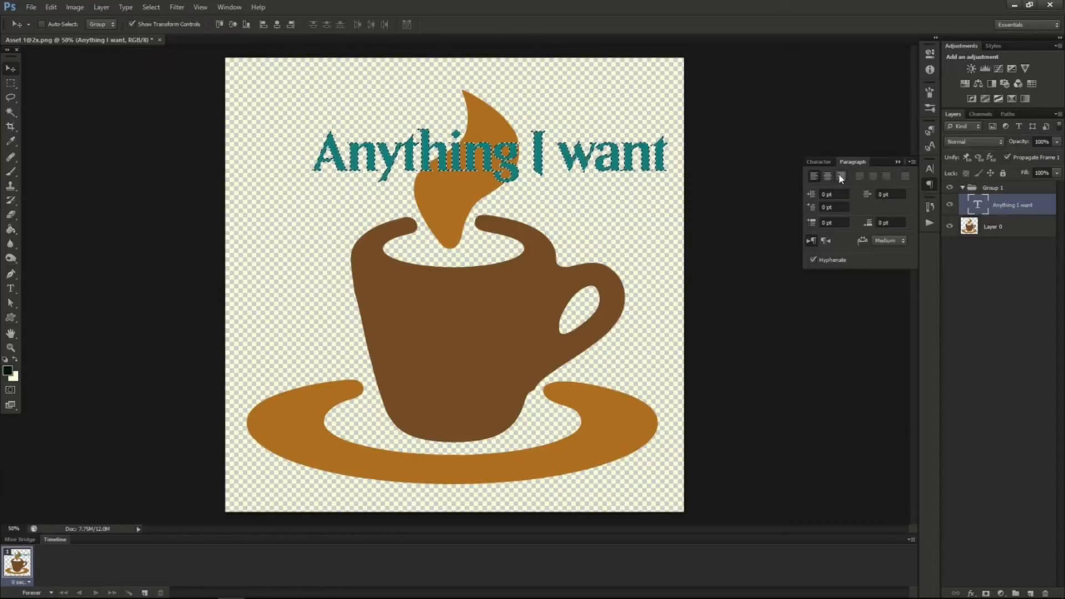
{"action": "left_click", "coordinate": [841, 176]}
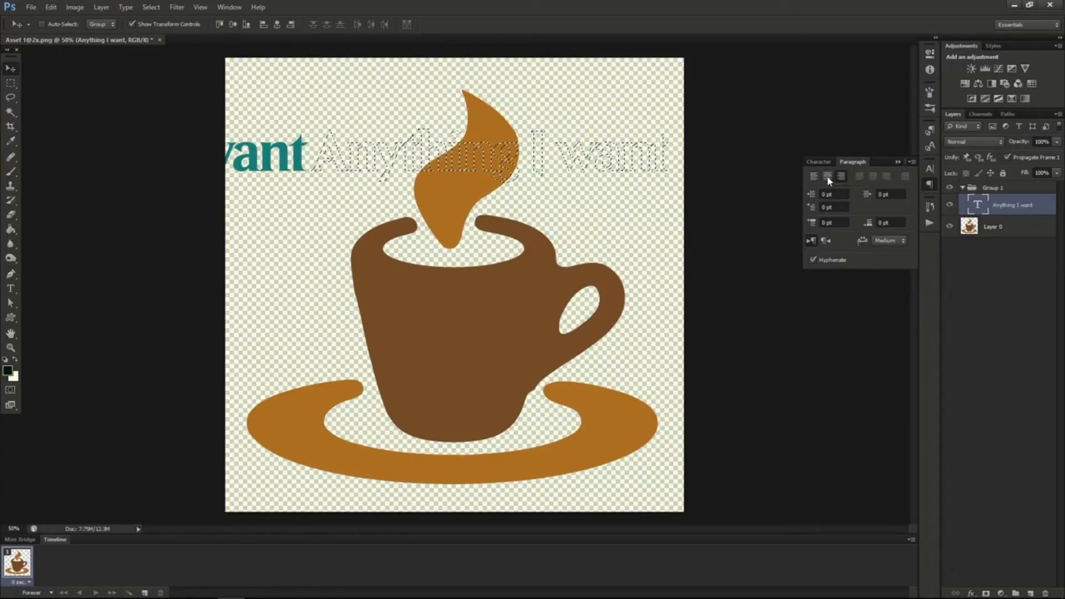
{"action": "left_click", "coordinate": [827, 177]}
Draw a paragraph text box across the upper part of the cup and enter "exclusively into text".
{"action": "left_click", "coordinate": [286, 226]}
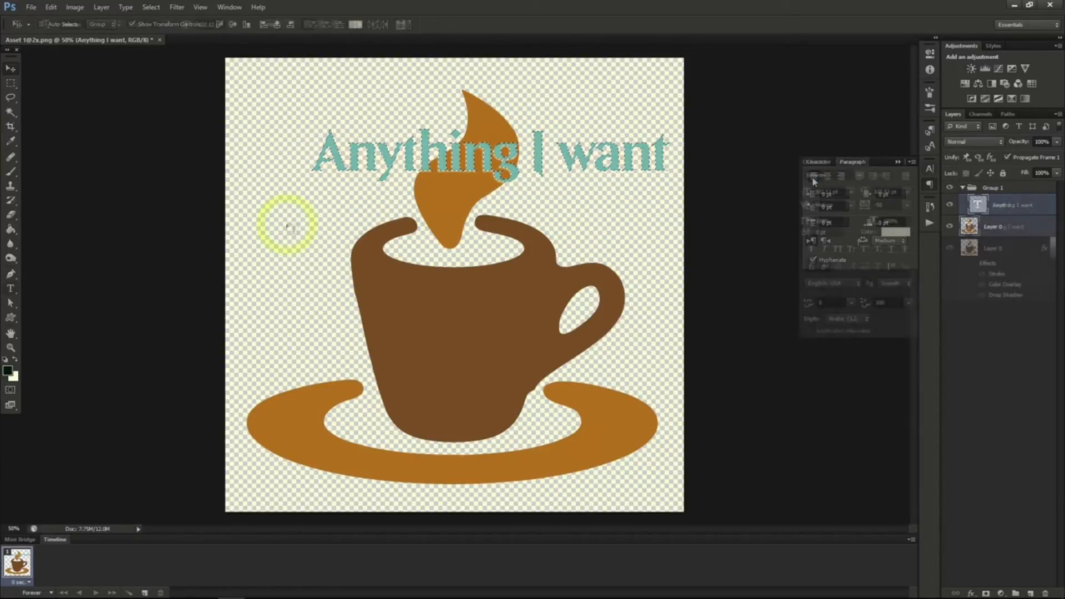
{"action": "left_click_drag", "start_coordinate": [279, 211], "coordinate": [575, 382]}
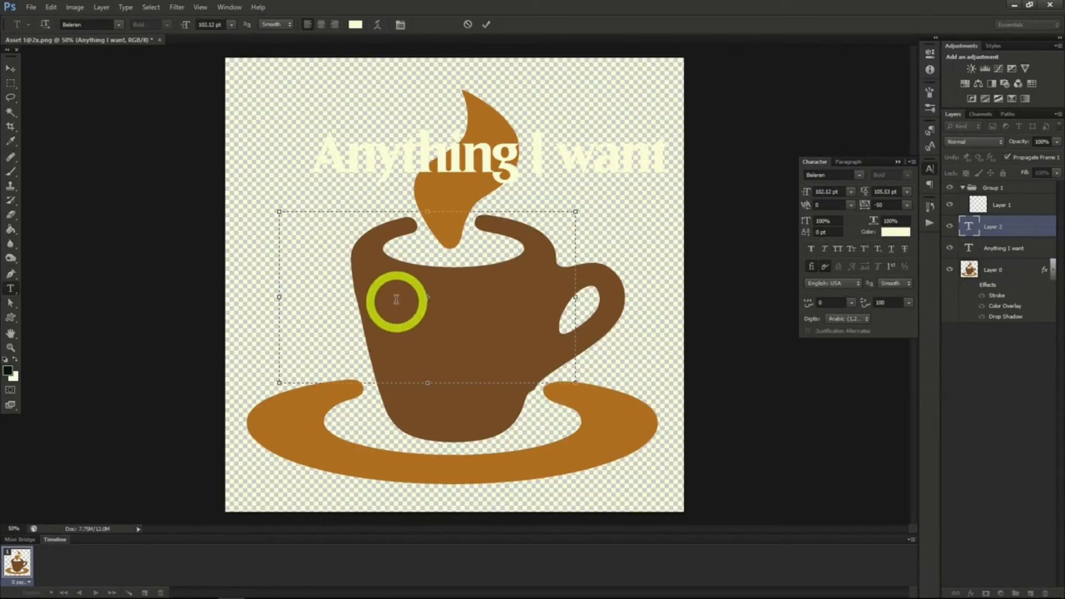
{"action": "type", "text": "ex"}
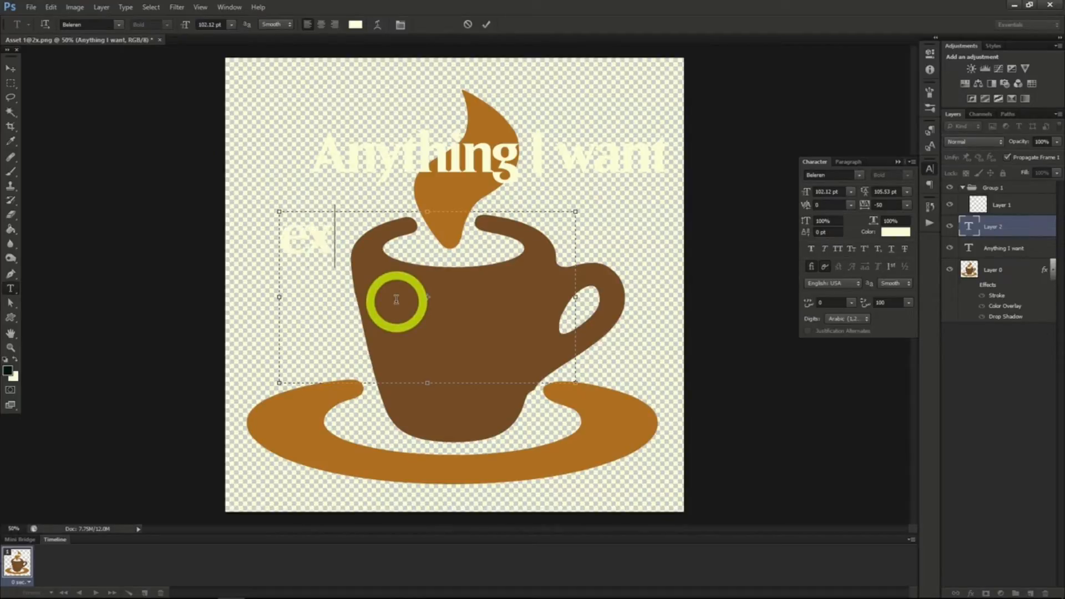
{"action": "type", "text": "clusively into text"}
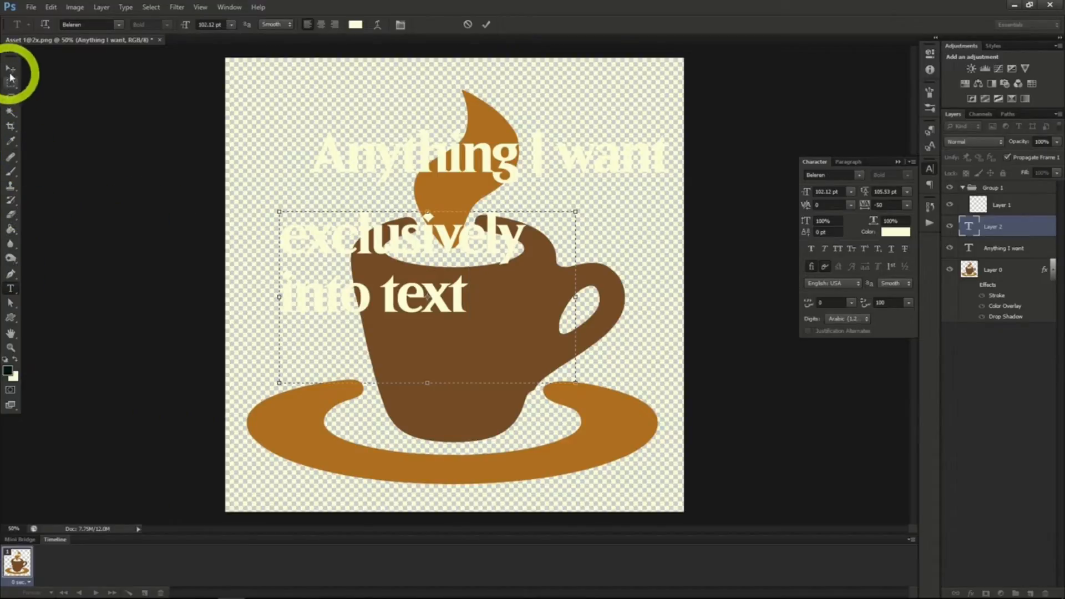
Add a vertical text line reading "vertical text", starting near the cup's handle.
{"action": "left_click", "coordinate": [13, 292]}
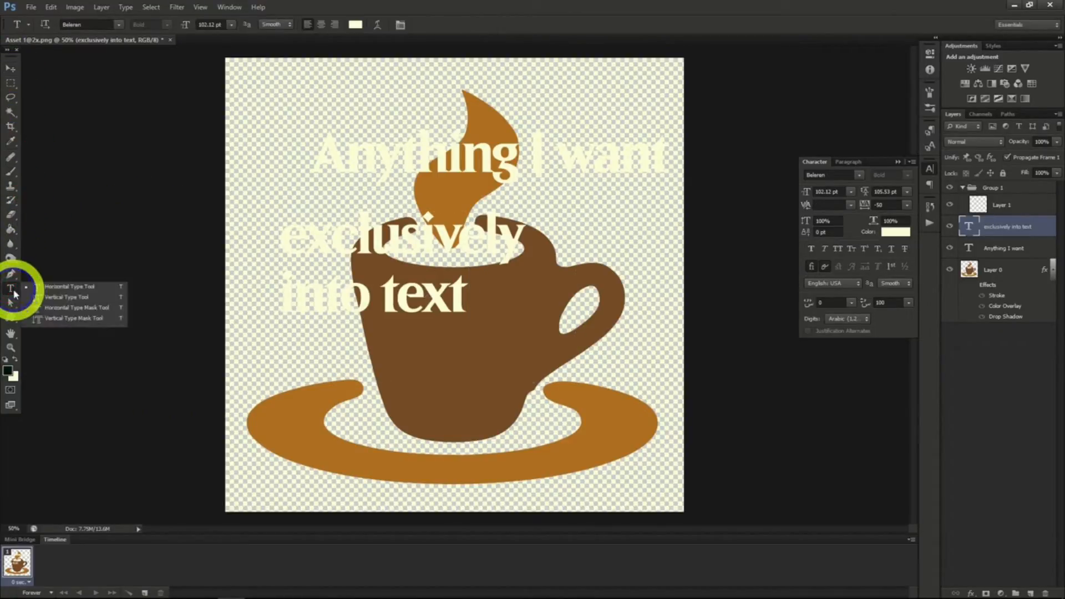
{"action": "left_click", "coordinate": [67, 297]}
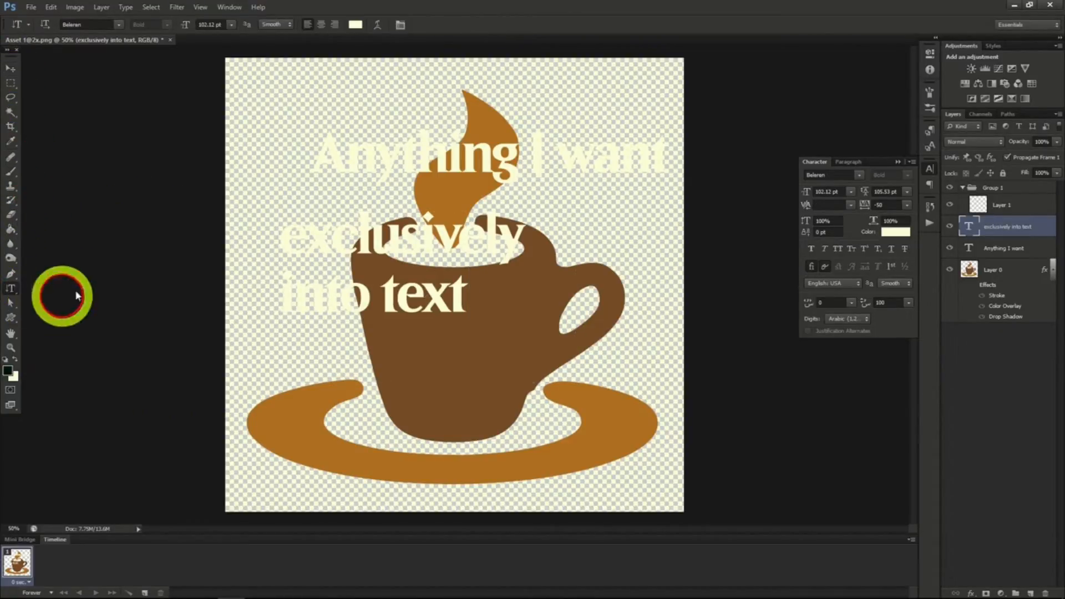
{"action": "left_click", "coordinate": [571, 237]}
{"action": "type", "text": "vertical"}
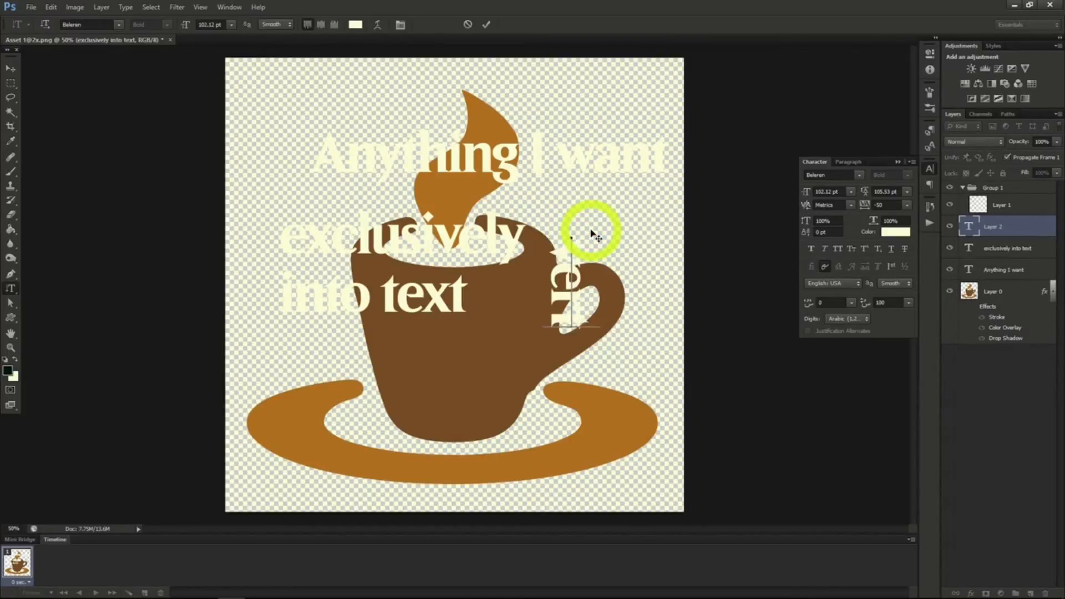
{"action": "type", "text": " text"}
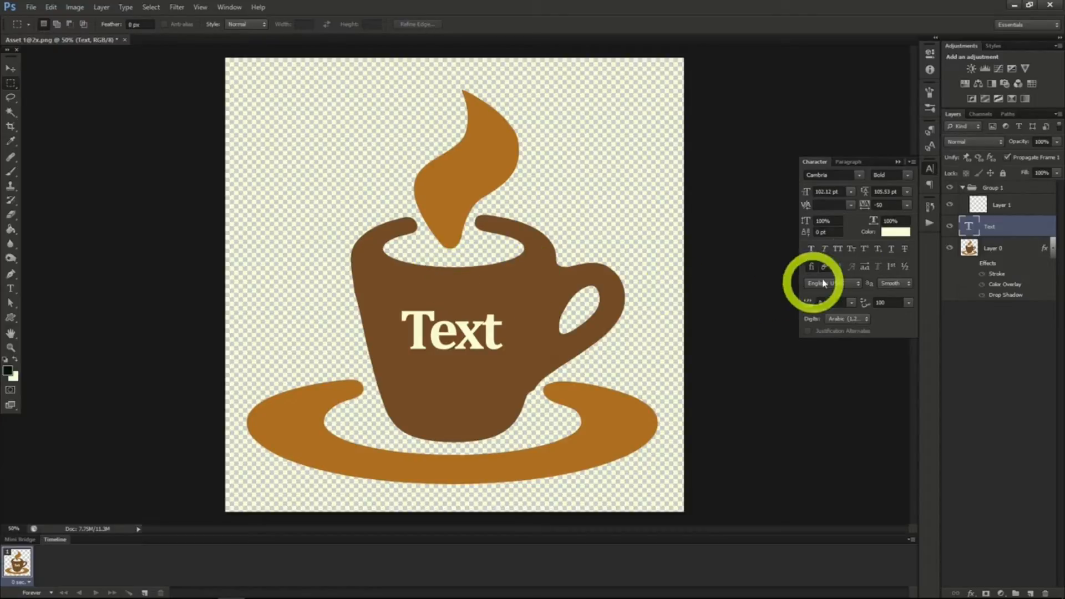
Add an outer glow to the "Text" layer with 42% opacity, 10% spread and an increased size.
{"action": "right_click", "coordinate": [992, 228]}
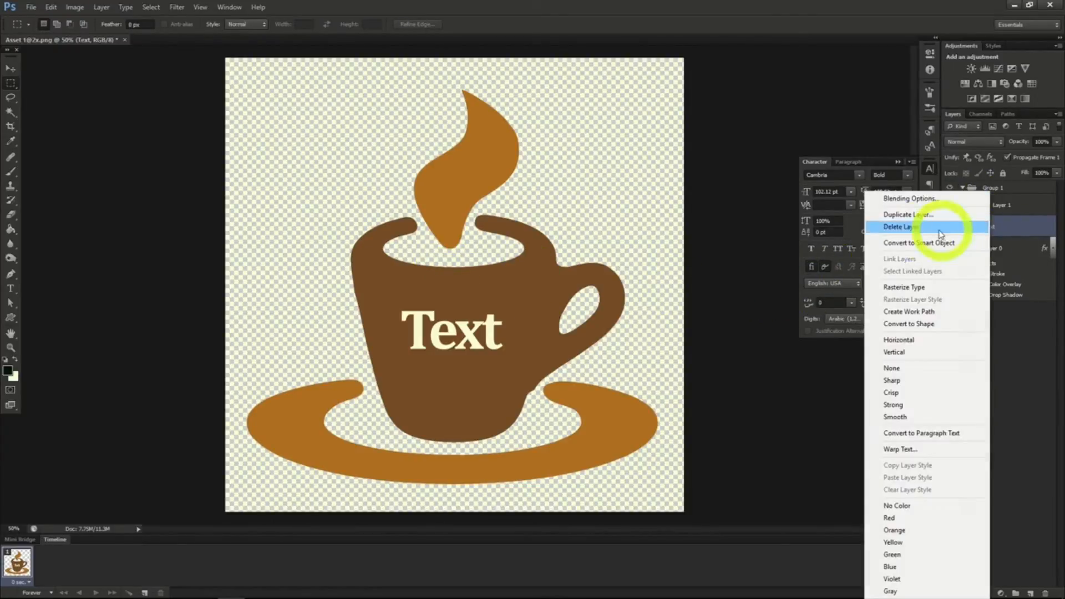
{"action": "left_click", "coordinate": [907, 205]}
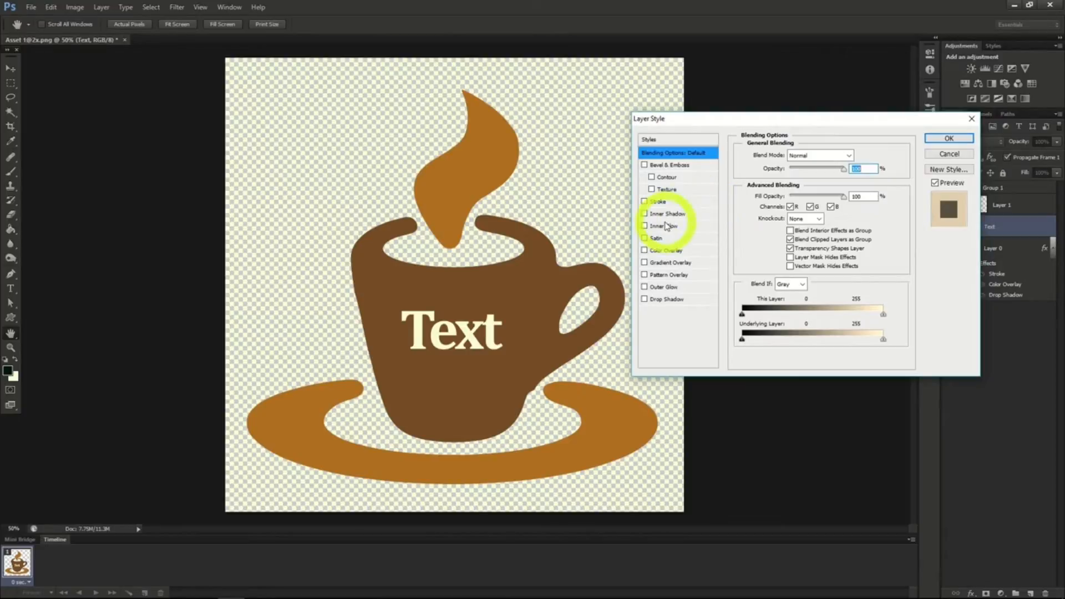
{"action": "left_click", "coordinate": [659, 289]}
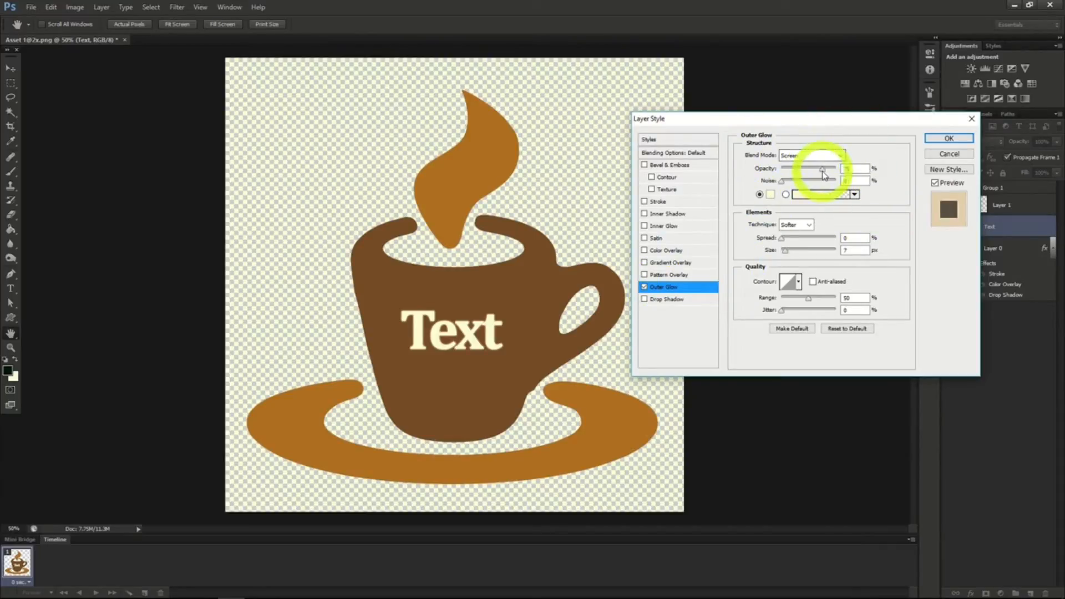
{"action": "left_click_drag", "start_coordinate": [822, 170], "coordinate": [806, 173]}
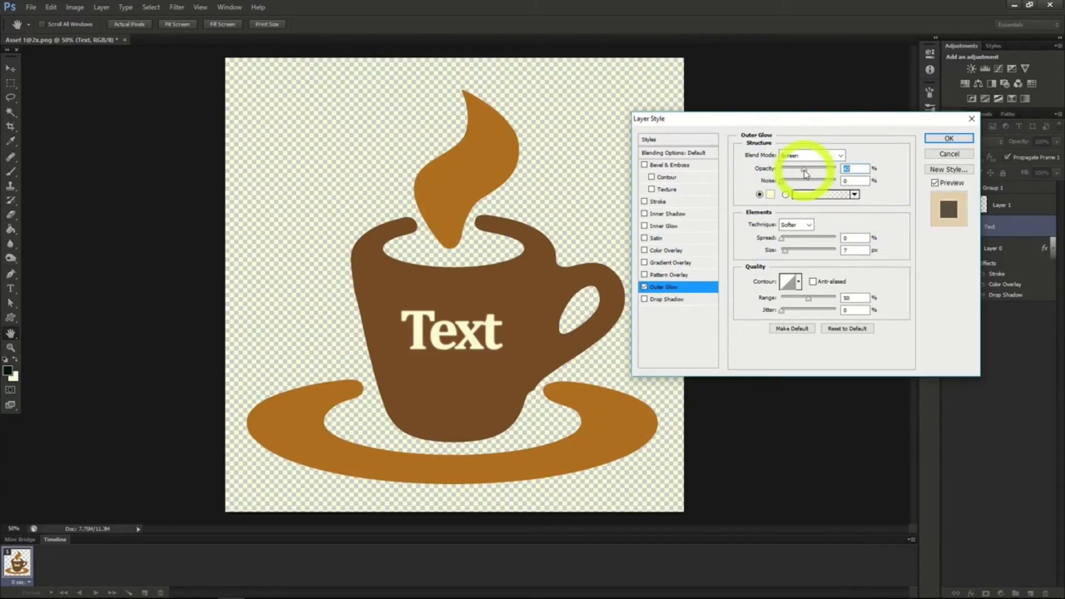
{"action": "left_click", "coordinate": [785, 238]}
{"action": "left_click_drag", "start_coordinate": [786, 238], "coordinate": [789, 251]}
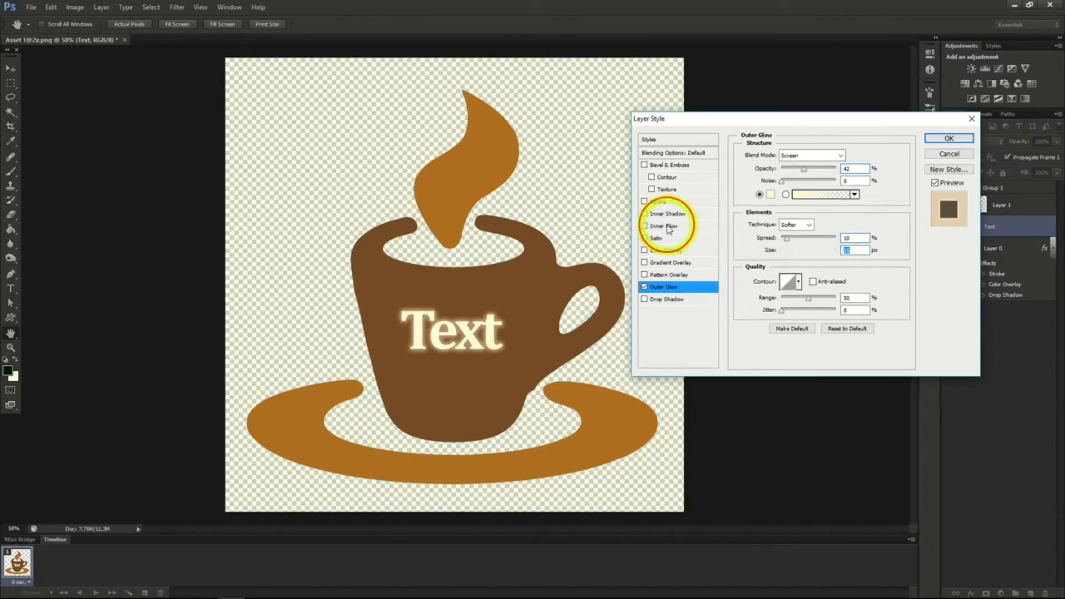
Add an inner glow to the "Text" layer with Normal blend mode, a deep purple color and a reduced size.
{"action": "left_click", "coordinate": [668, 228]}
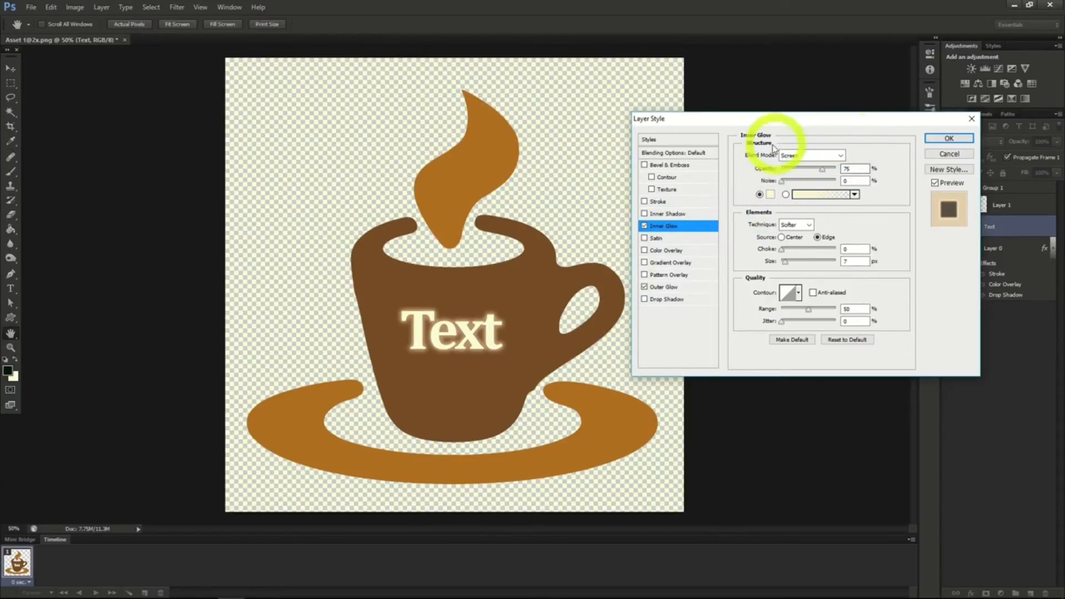
{"action": "left_click", "coordinate": [791, 156]}
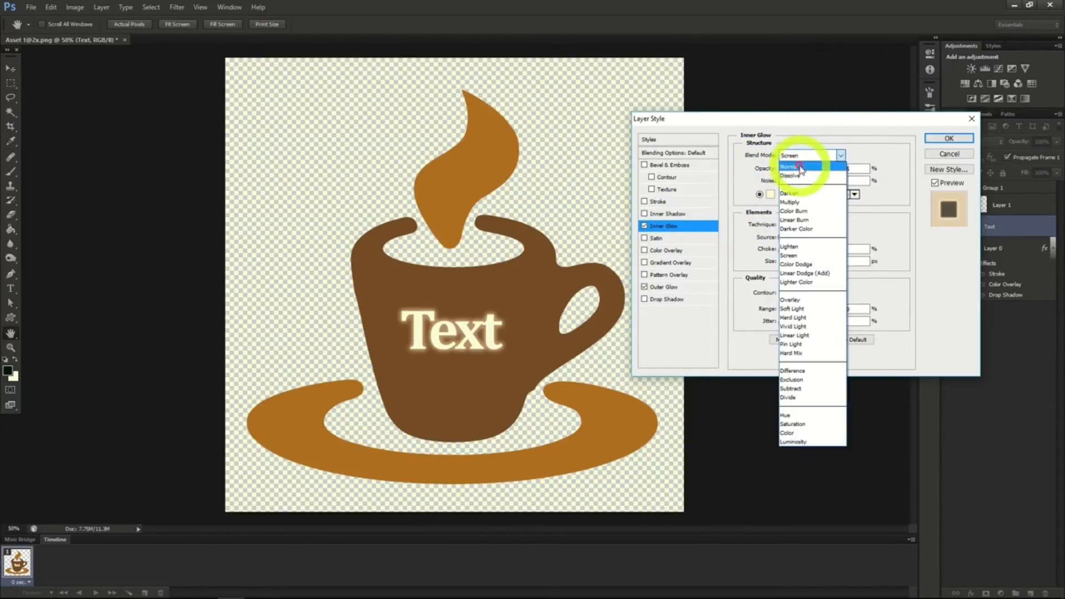
{"action": "left_click", "coordinate": [800, 167]}
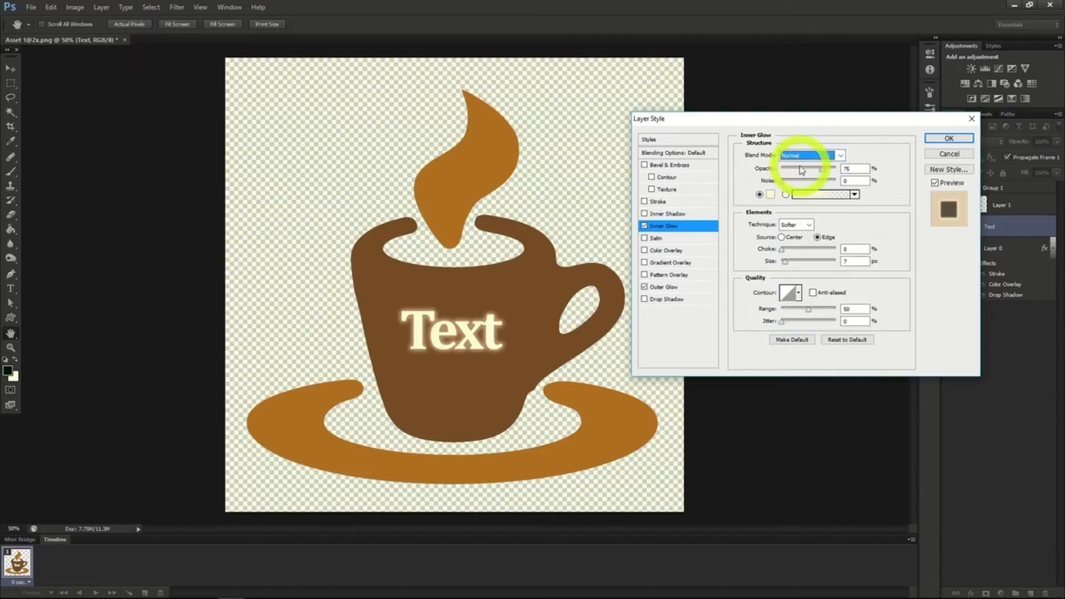
{"action": "left_click", "coordinate": [770, 194]}
{"action": "left_click", "coordinate": [847, 143]}
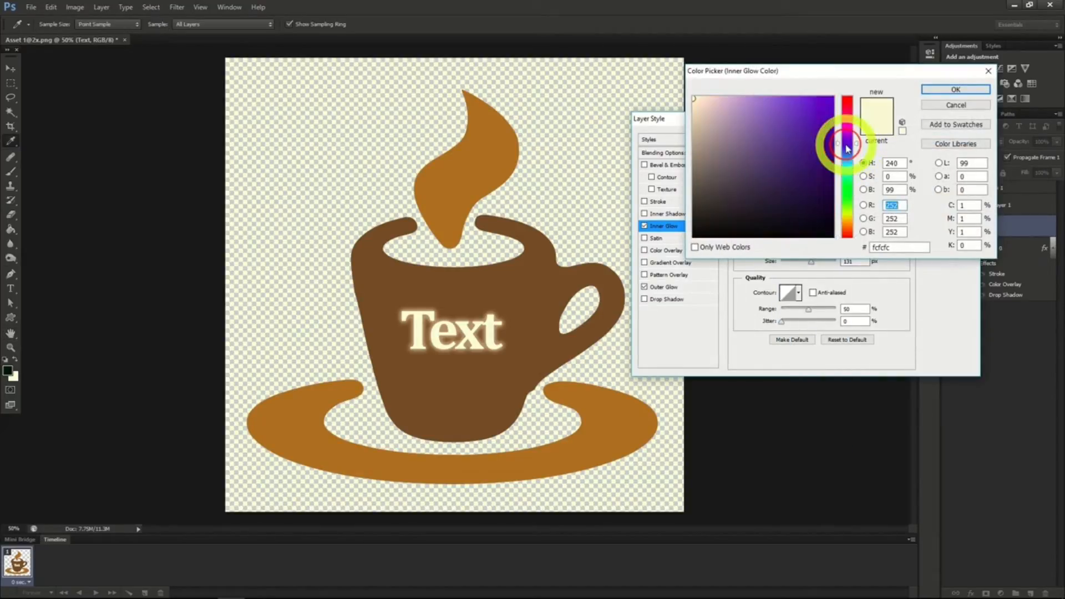
{"action": "left_click", "coordinate": [833, 105]}
{"action": "left_click", "coordinate": [950, 89]}
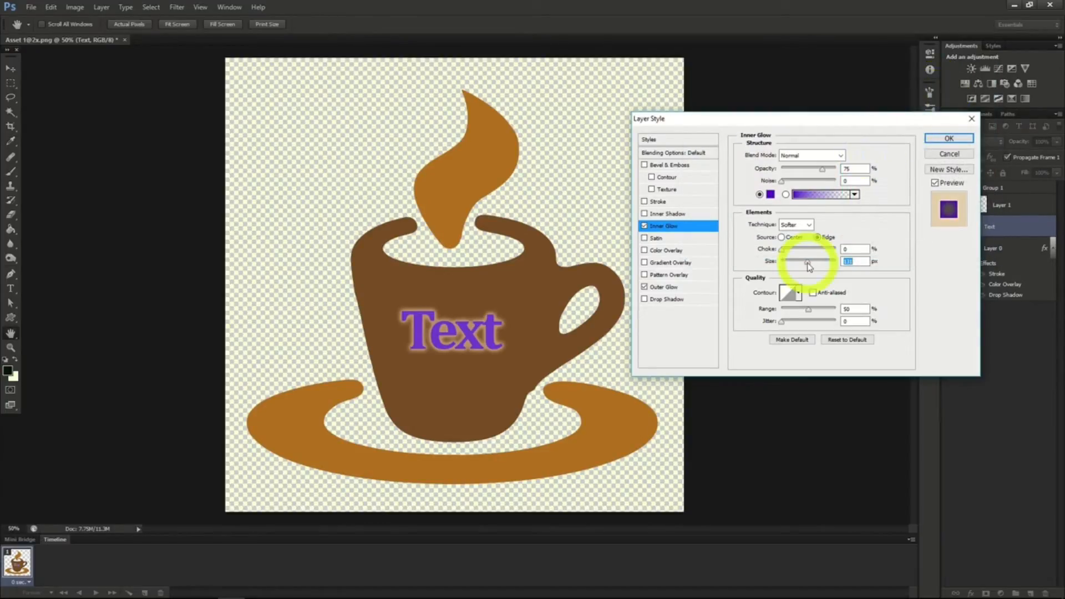
{"action": "left_click_drag", "start_coordinate": [808, 266], "coordinate": [795, 268]}
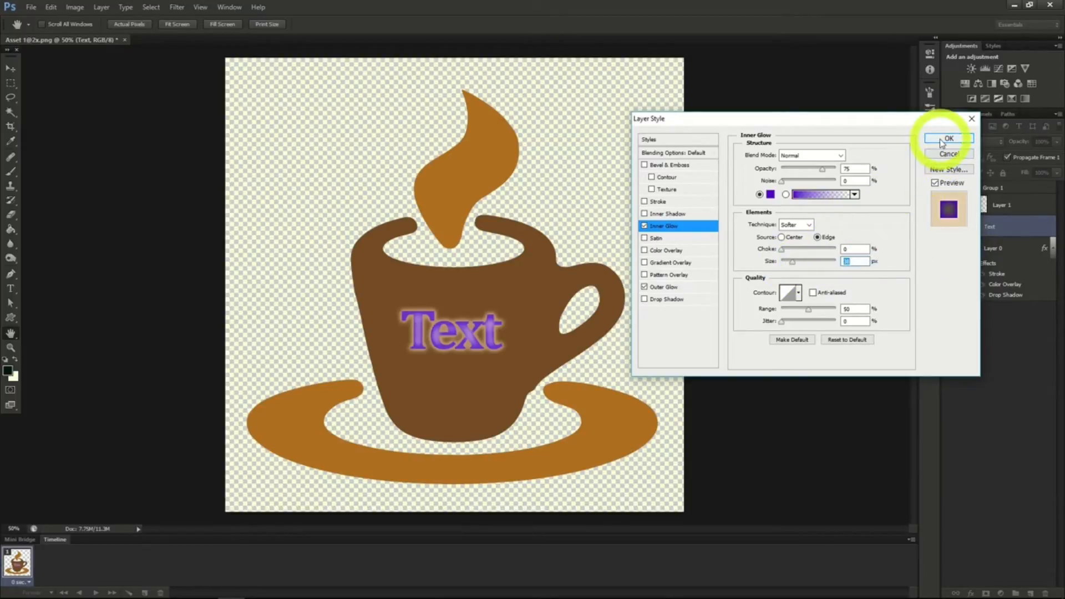
Add a drop shadow and a gradient overlay with 62% opacity to the "Text" layer and apply the styles.
{"action": "left_click", "coordinate": [654, 300]}
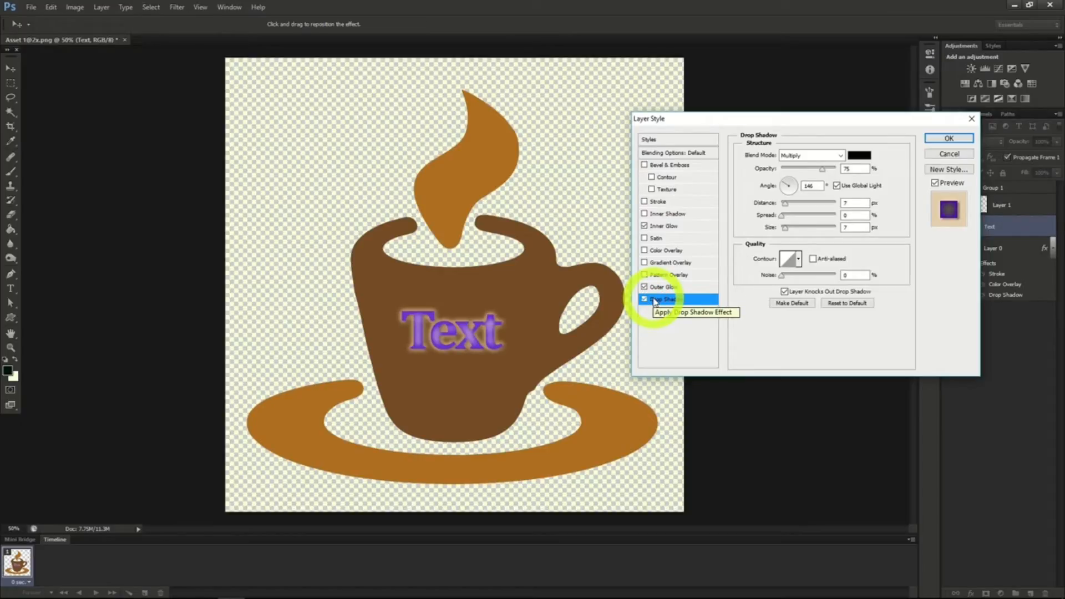
{"action": "left_click", "coordinate": [659, 264]}
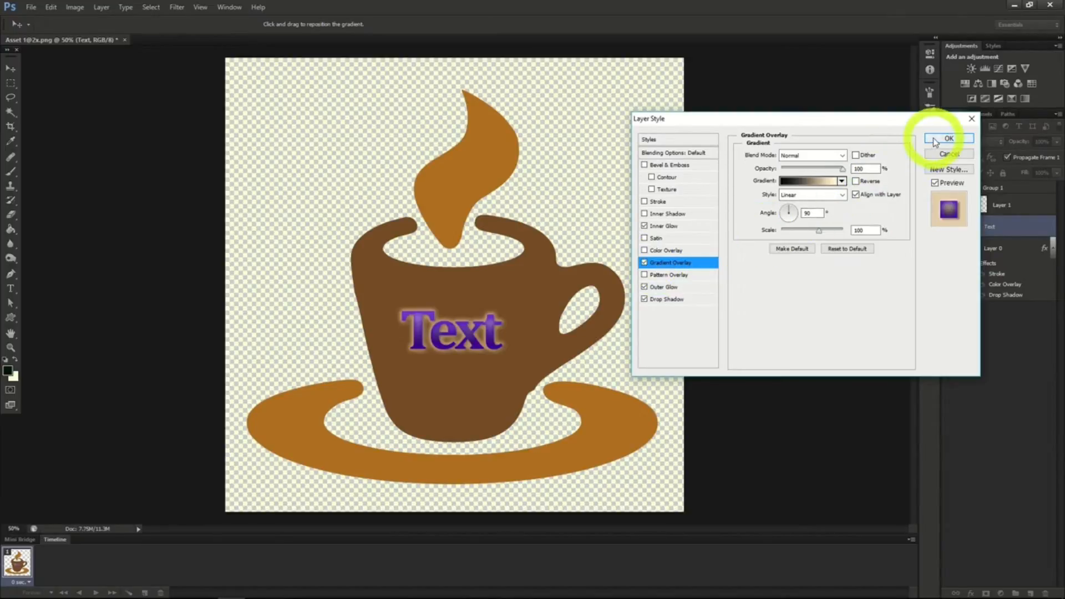
{"action": "left_click_drag", "start_coordinate": [839, 174], "coordinate": [821, 176]}
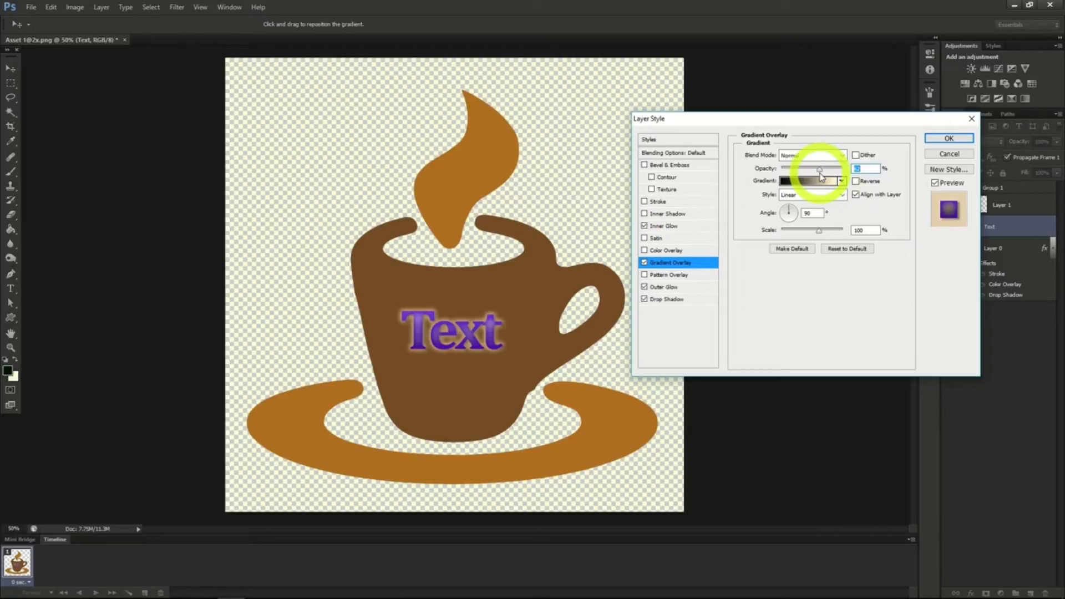
{"action": "left_click", "coordinate": [948, 138]}
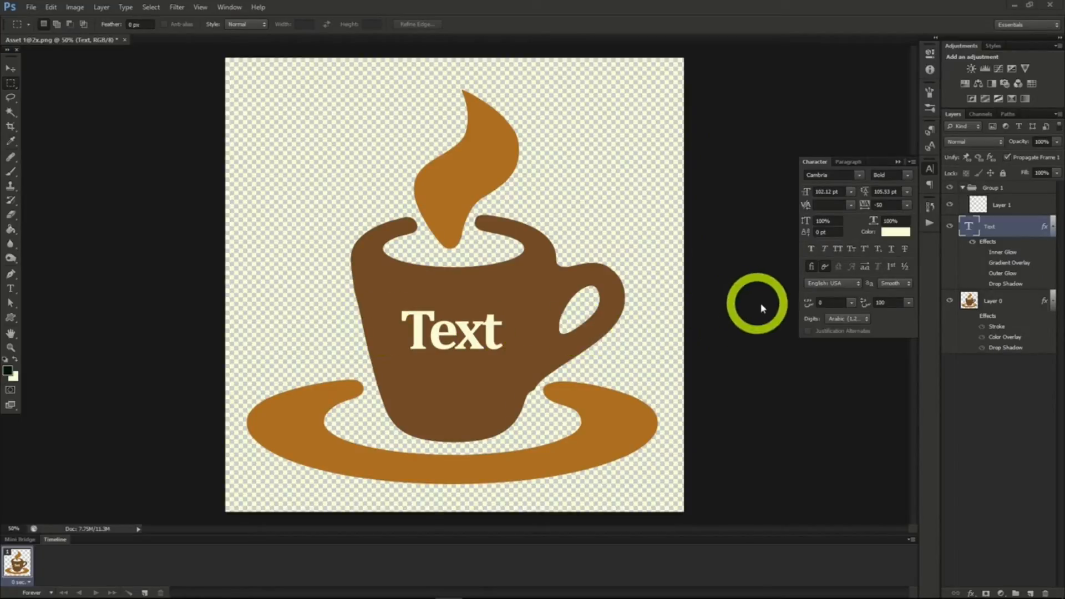
Reopen the "Text" layer's blending options and add Bevel & Emboss with the Ring gloss contour and Chisel Hard technique.
{"action": "right_click", "coordinate": [1004, 225]}
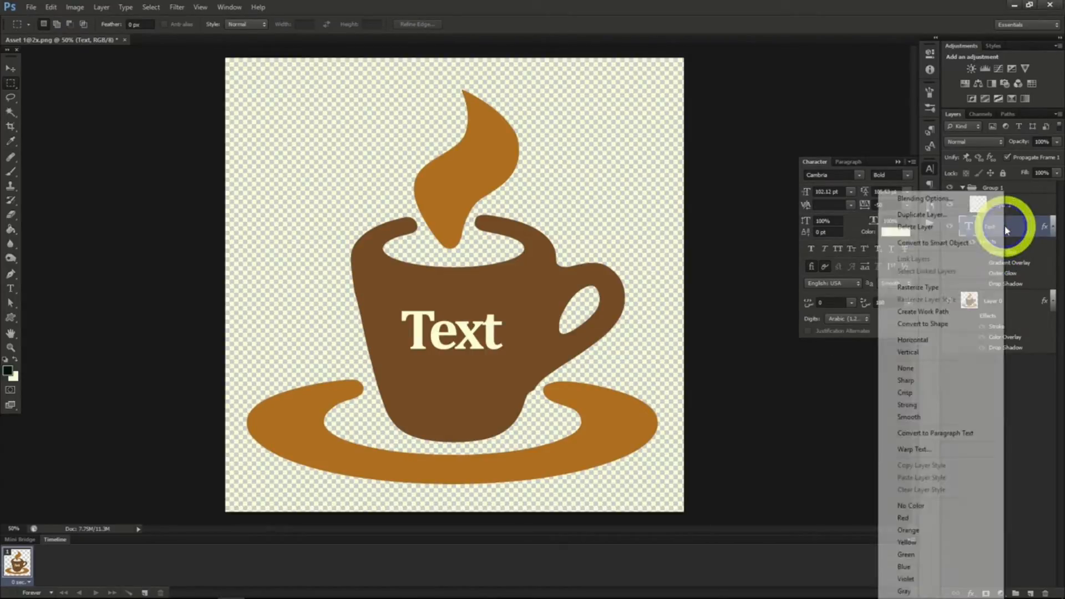
{"action": "left_click", "coordinate": [963, 207]}
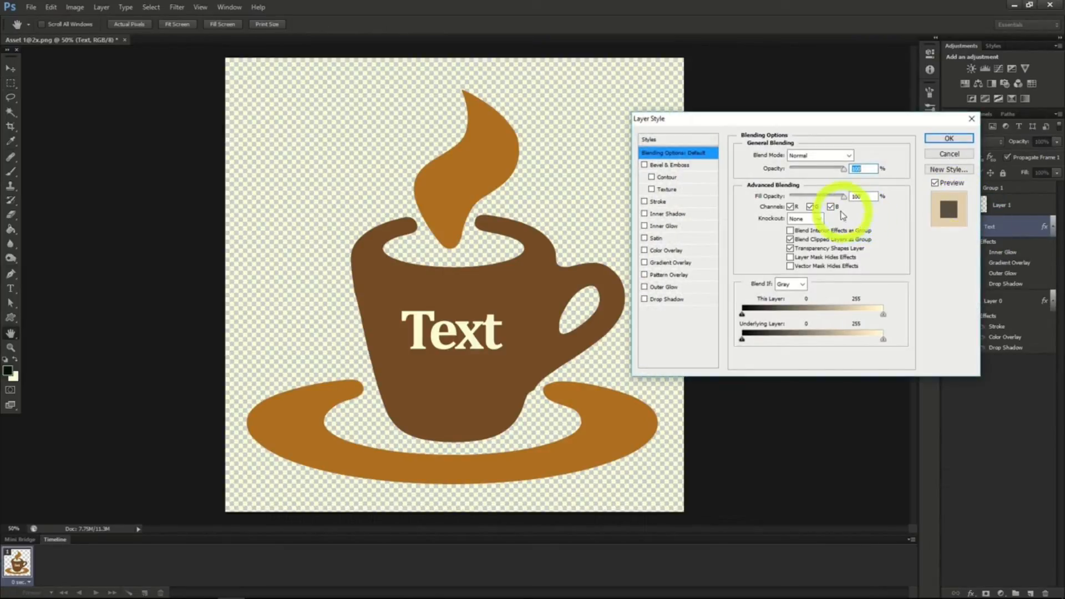
{"action": "left_click", "coordinate": [673, 166]}
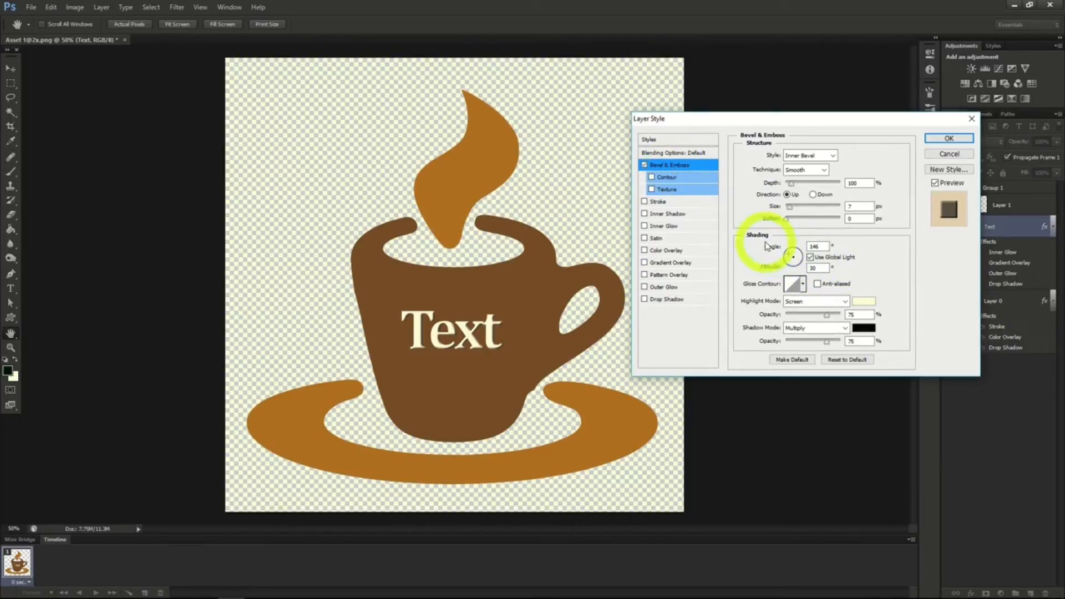
{"action": "left_click", "coordinate": [802, 285]}
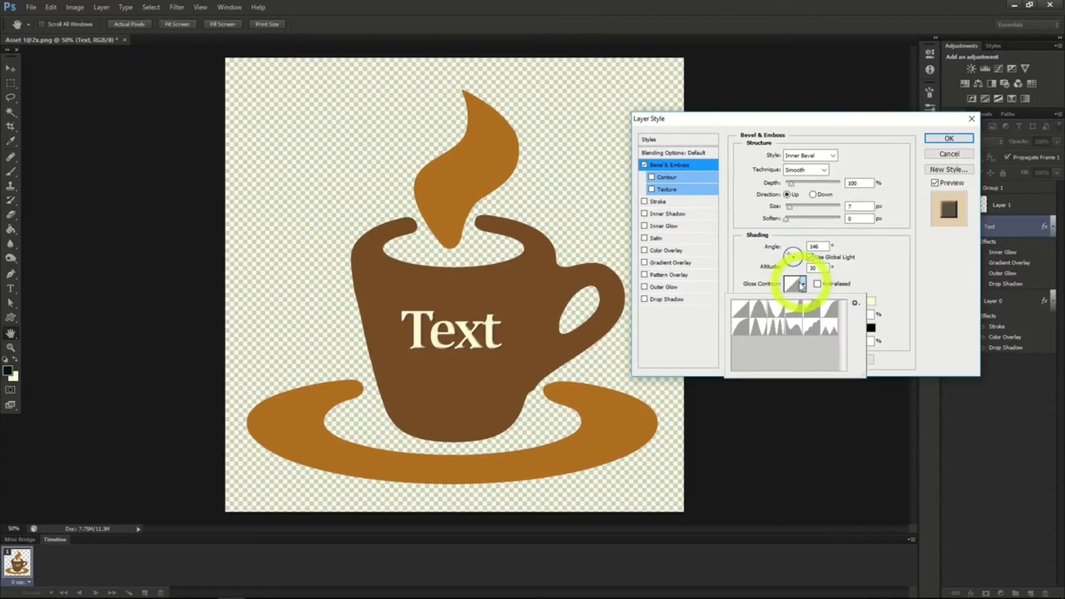
{"action": "left_click", "coordinate": [761, 329]}
{"action": "left_click", "coordinate": [827, 171]}
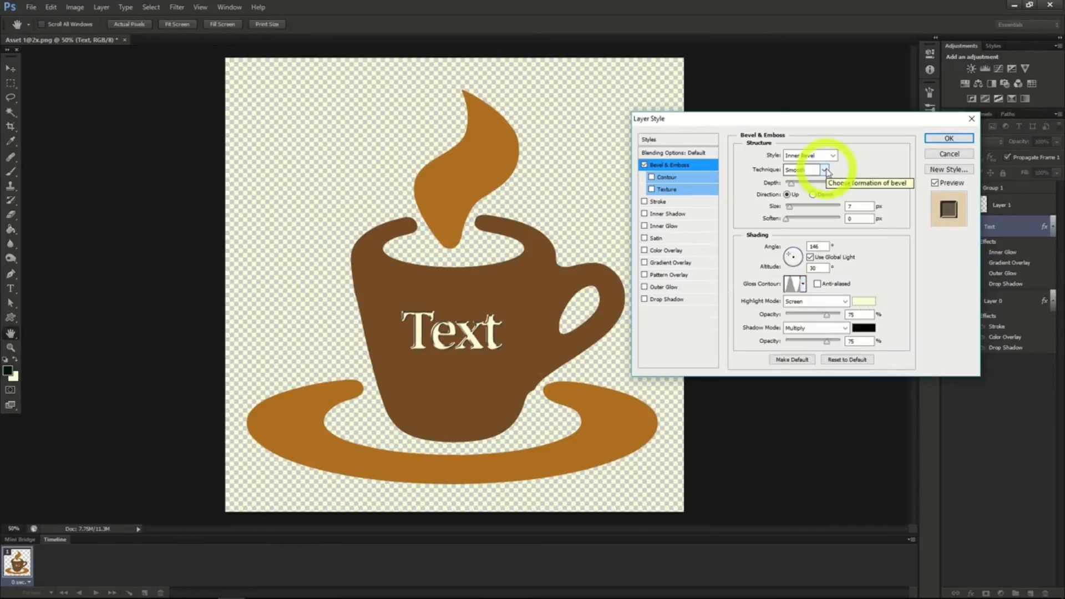
{"action": "left_click", "coordinate": [825, 170]}
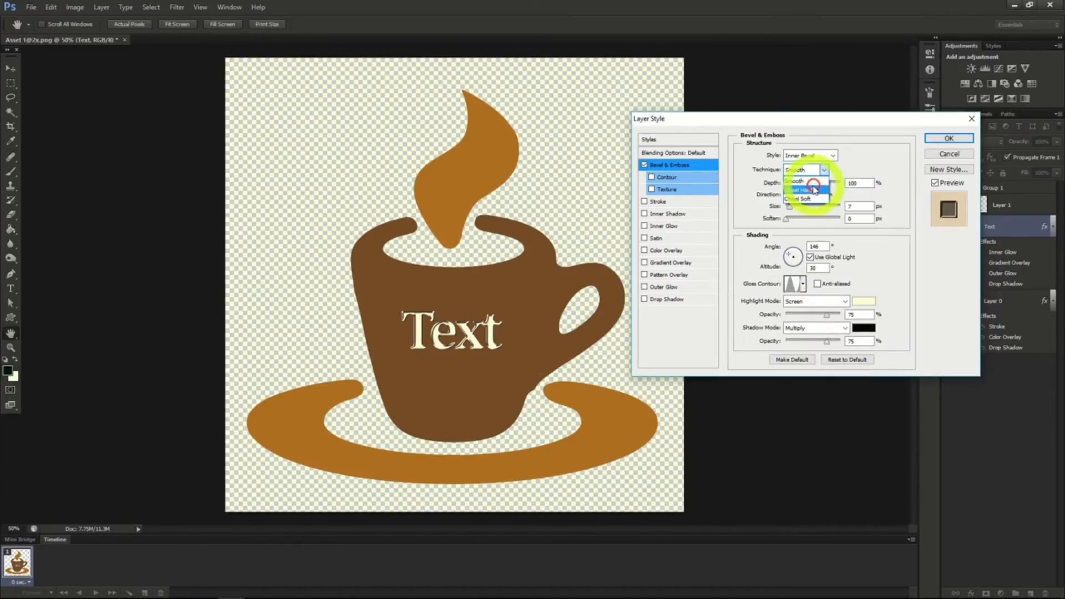
{"action": "left_click", "coordinate": [815, 190]}
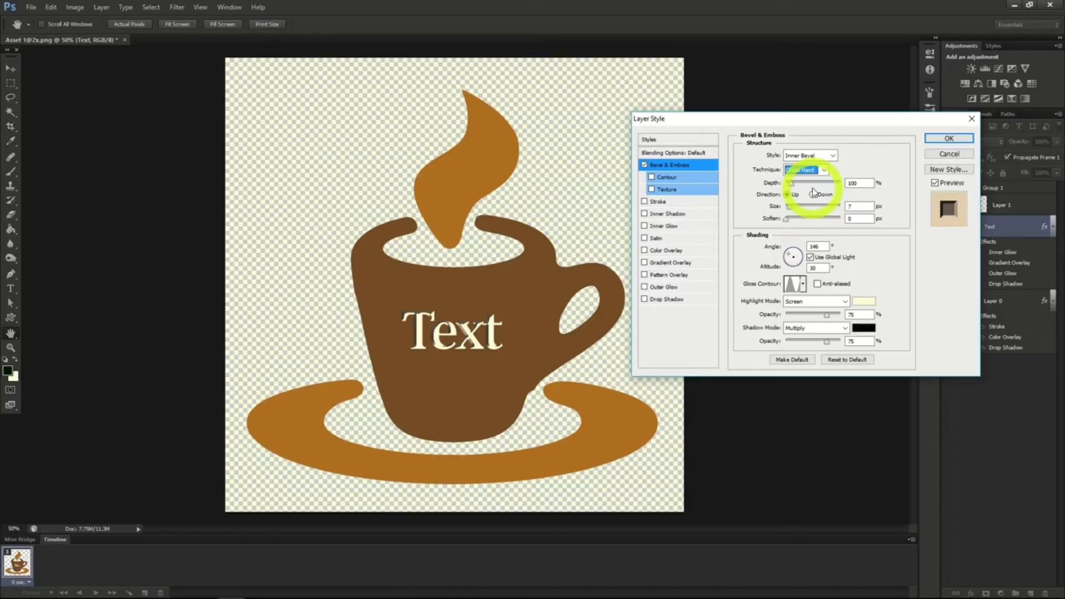
Enable the gradient overlay on the "Text" layer and choose the first gradient preset.
{"action": "left_click", "coordinate": [644, 263]}
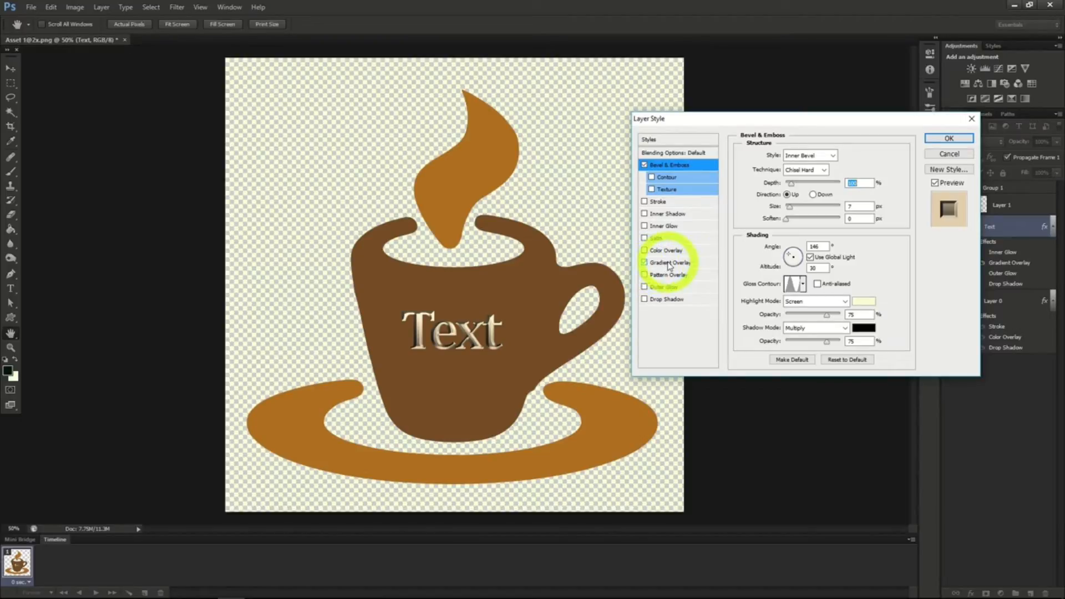
{"action": "left_click", "coordinate": [669, 263]}
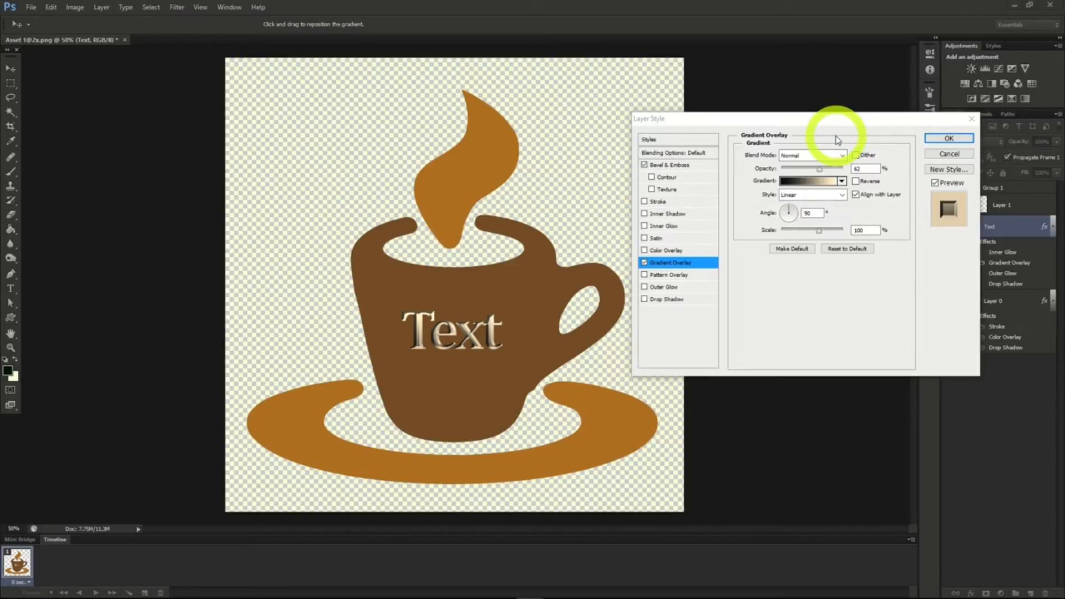
{"action": "left_click", "coordinate": [843, 182]}
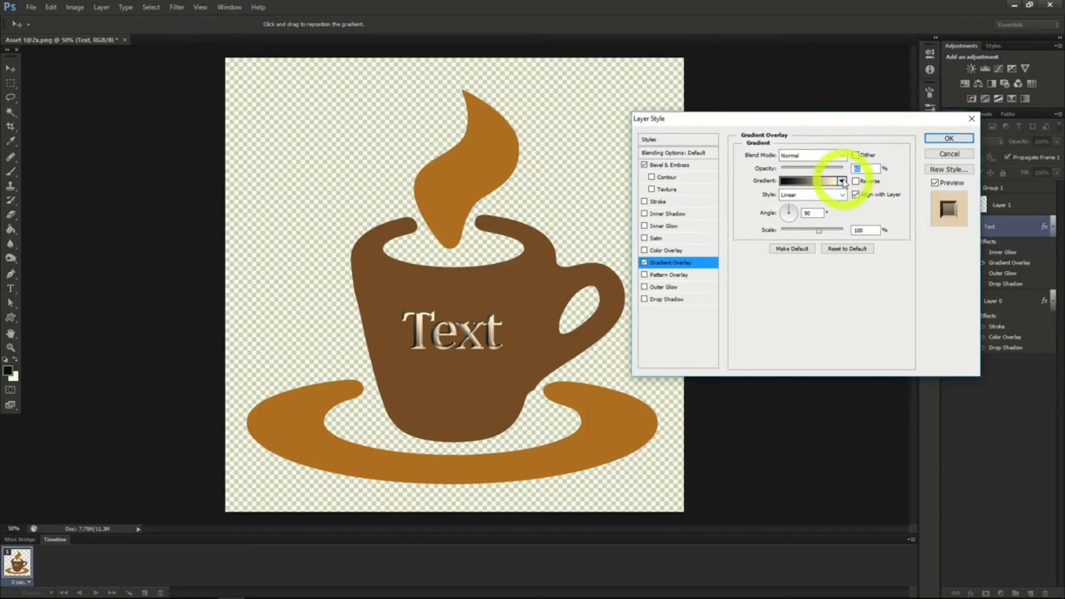
{"action": "left_click", "coordinate": [843, 182]}
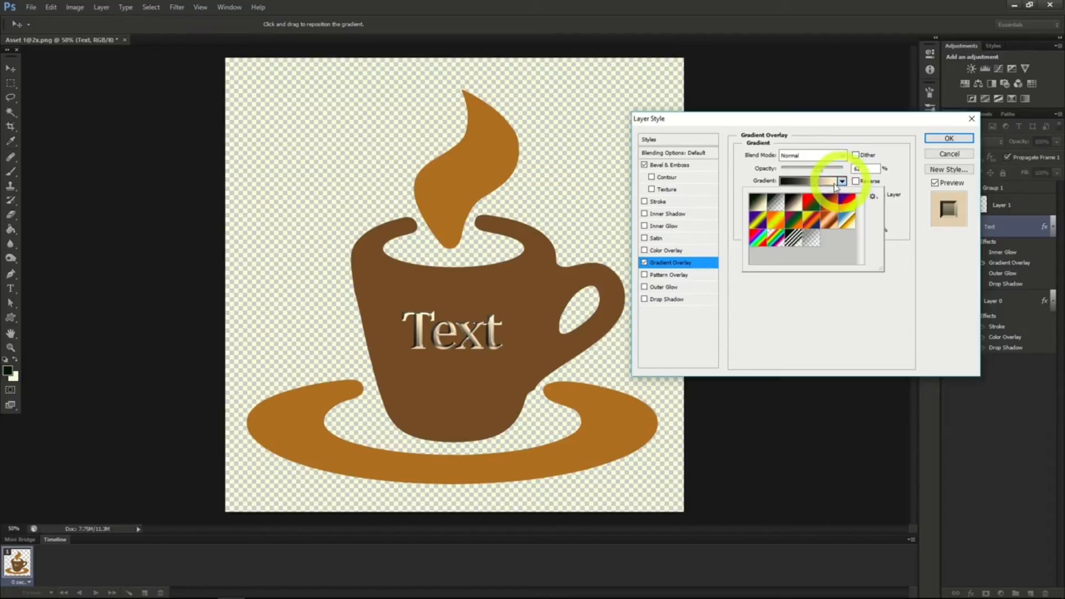
{"action": "left_click", "coordinate": [758, 203]}
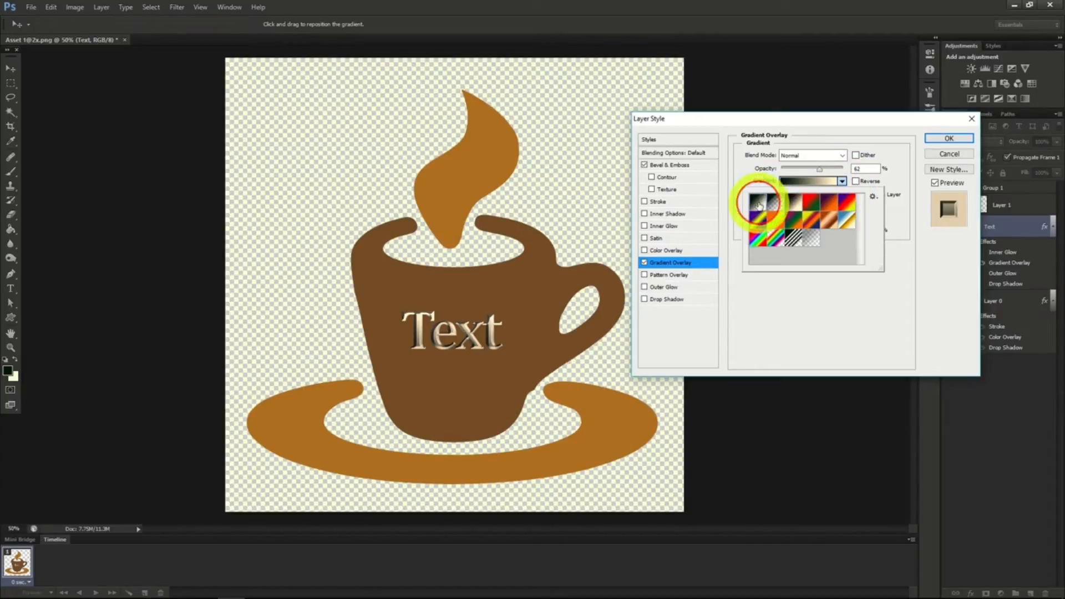
Edit the overlay gradient to run from yellow (ece90a) at the start stop to grey (868080) at the end stop.
{"action": "left_click", "coordinate": [805, 185]}
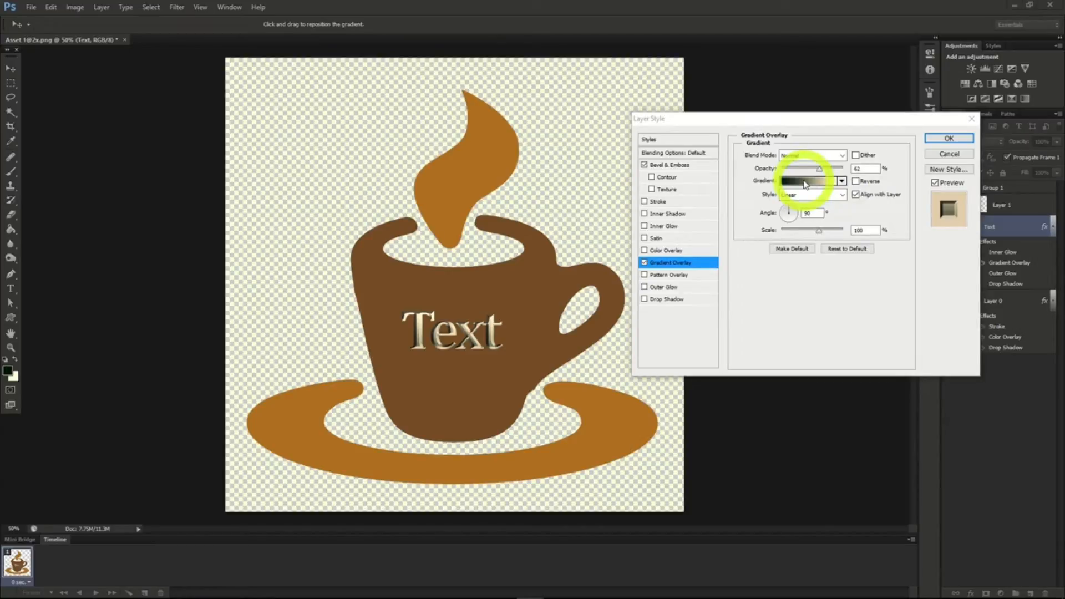
{"action": "left_click", "coordinate": [805, 183]}
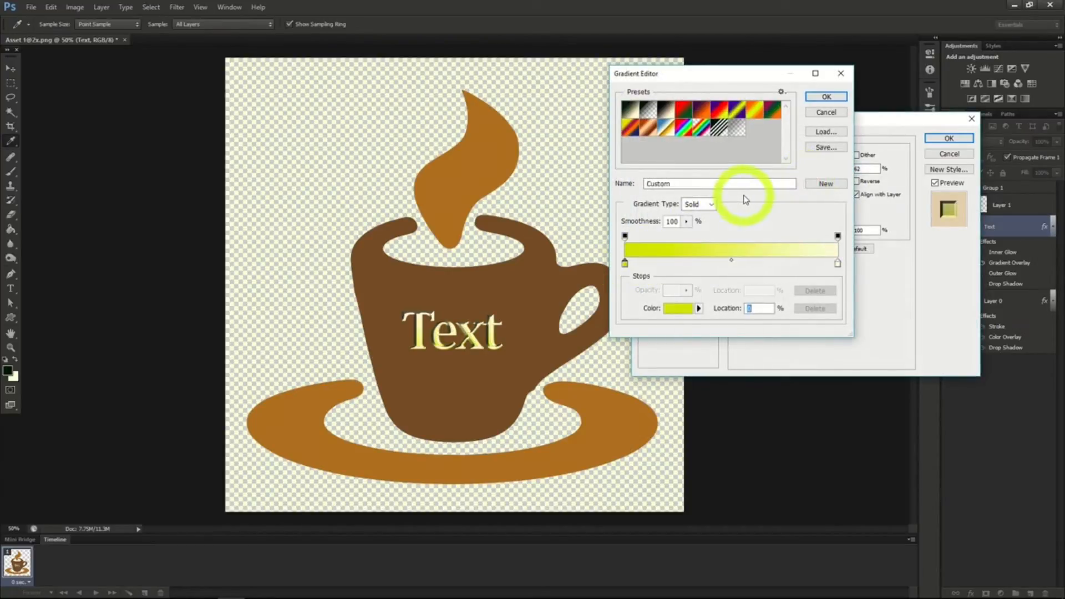
{"action": "double_click", "coordinate": [625, 264]}
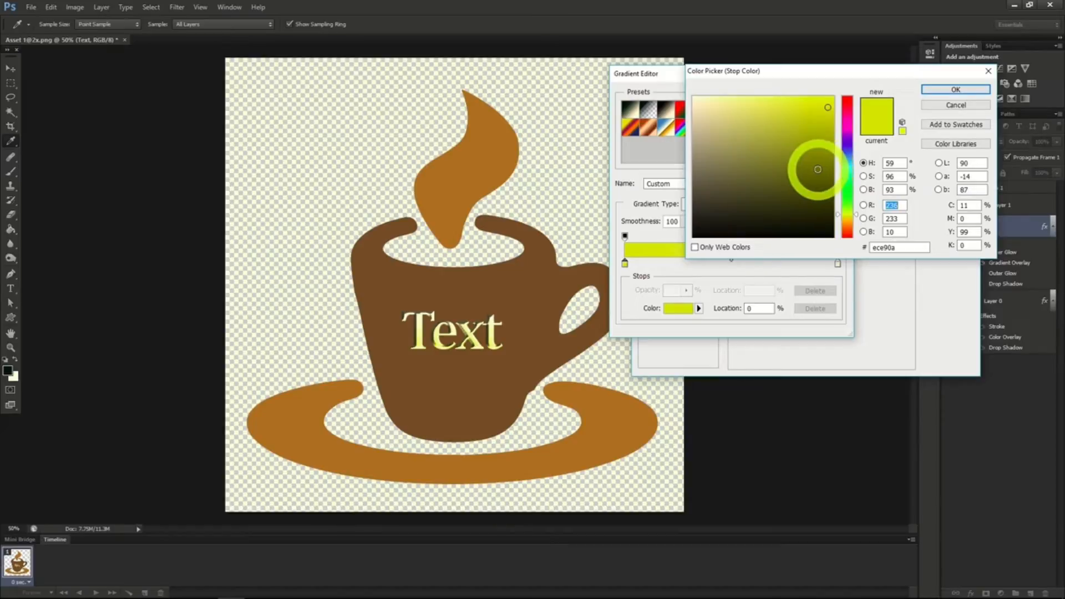
{"action": "left_click", "coordinate": [938, 92]}
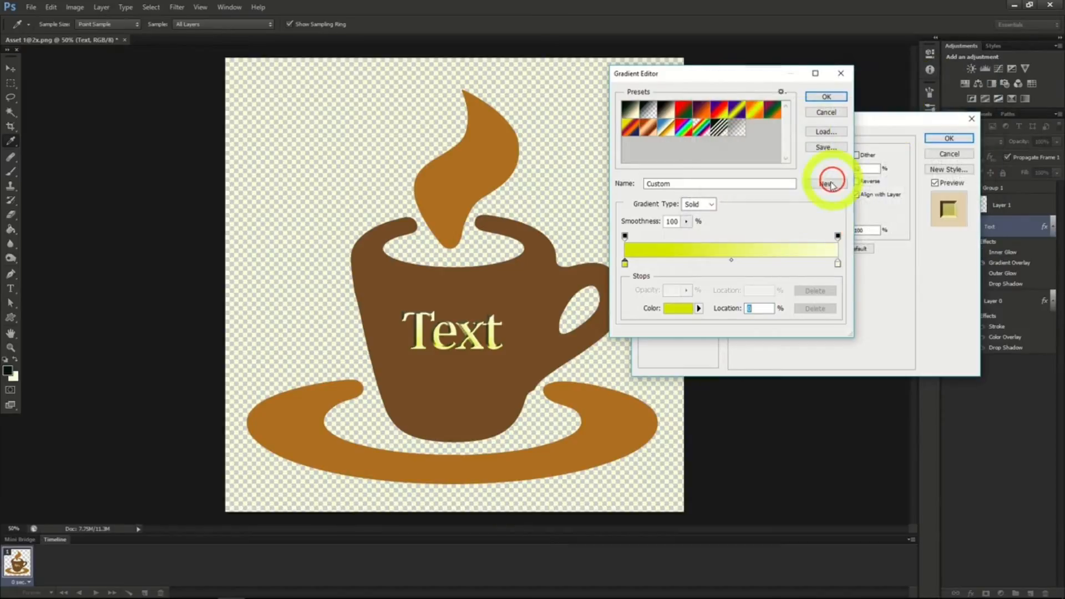
{"action": "double_click", "coordinate": [838, 264]}
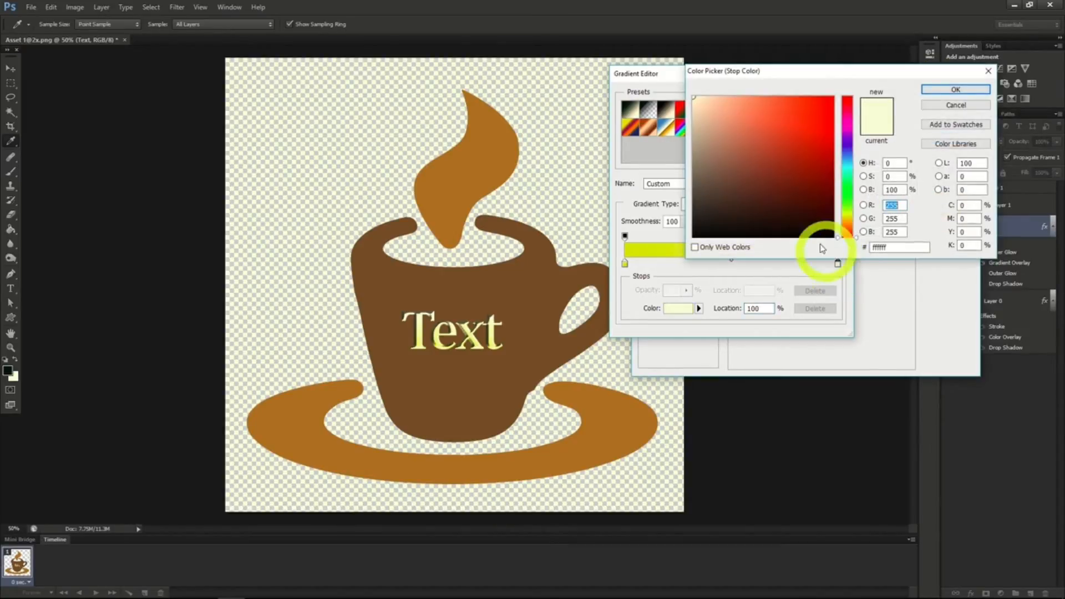
{"action": "left_click", "coordinate": [699, 163]}
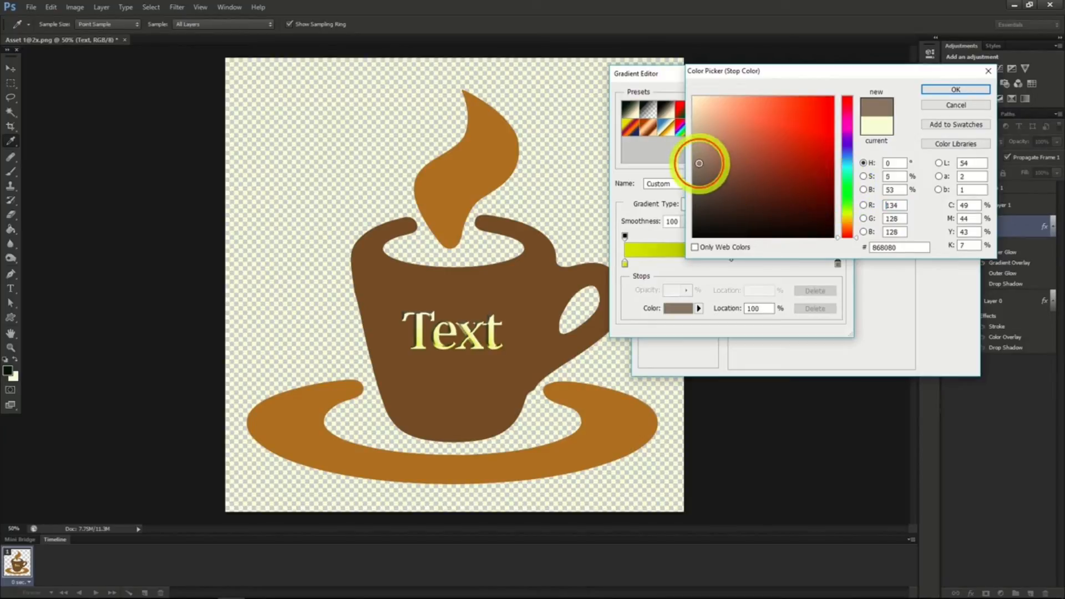
{"action": "left_click", "coordinate": [949, 90]}
{"action": "left_click", "coordinate": [824, 98]}
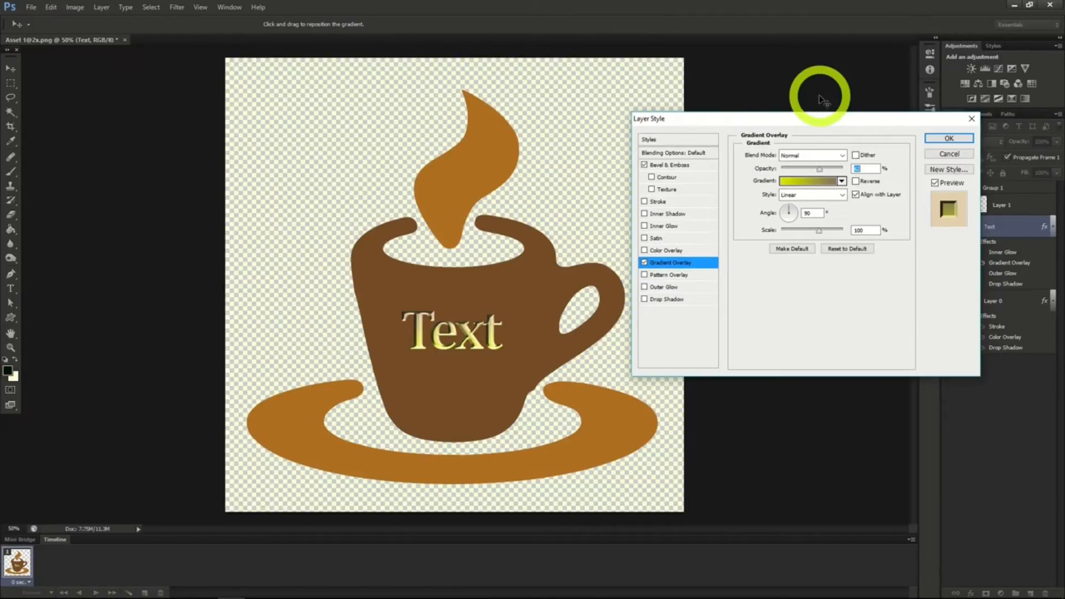
Enable the drop shadow for the "Text" layer and apply the layer styles.
{"action": "left_click", "coordinate": [645, 300]}
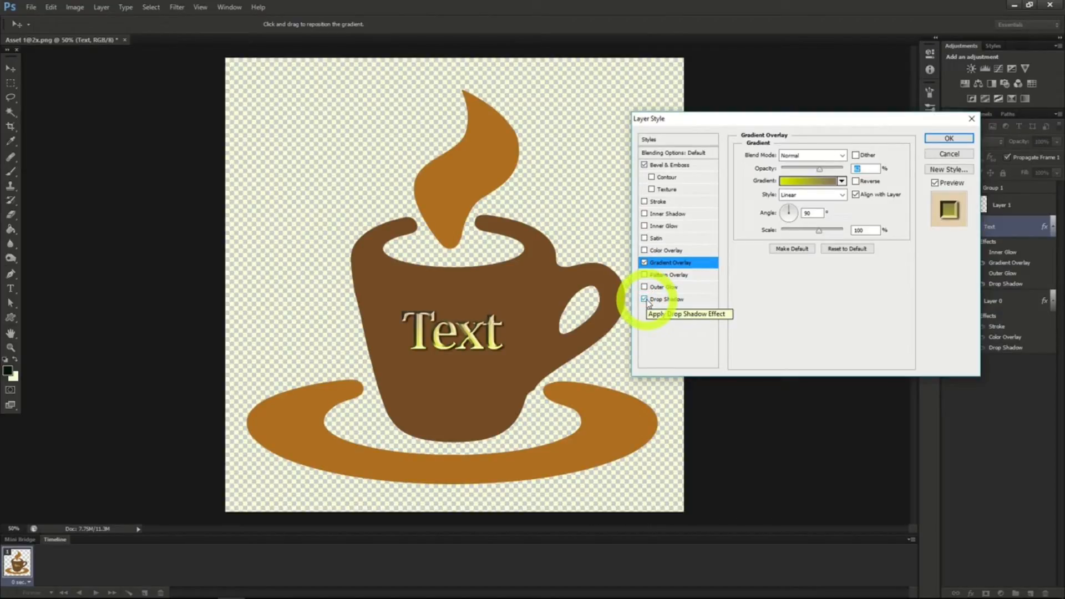
{"action": "left_click", "coordinate": [949, 138]}
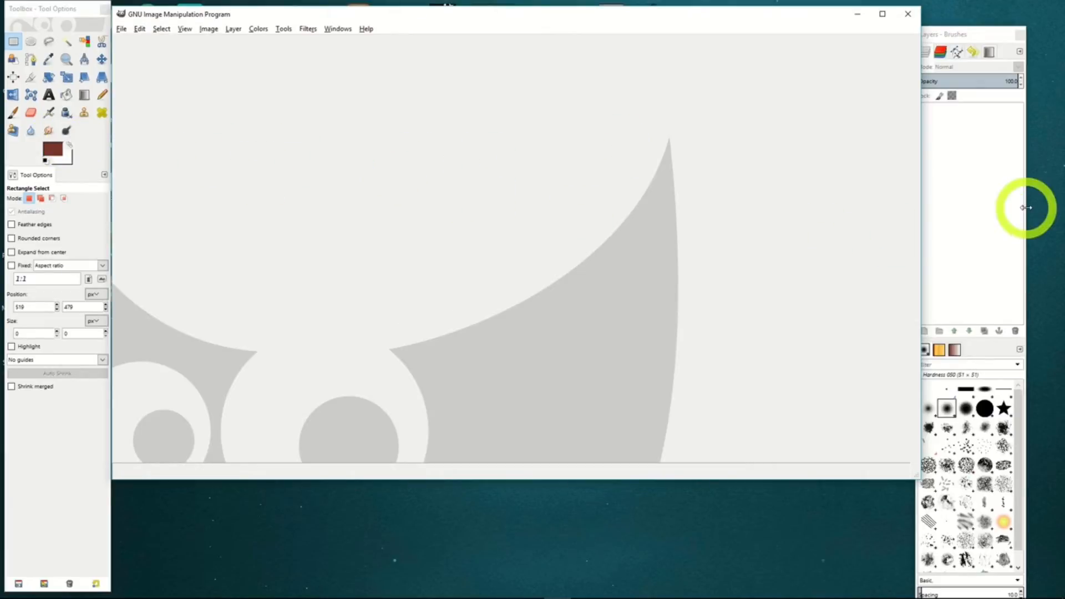
Switch to GIMP and combine its separate toolbox, image and layers windows using Single-Window Mode.
{"action": "left_click", "coordinate": [1004, 205]}
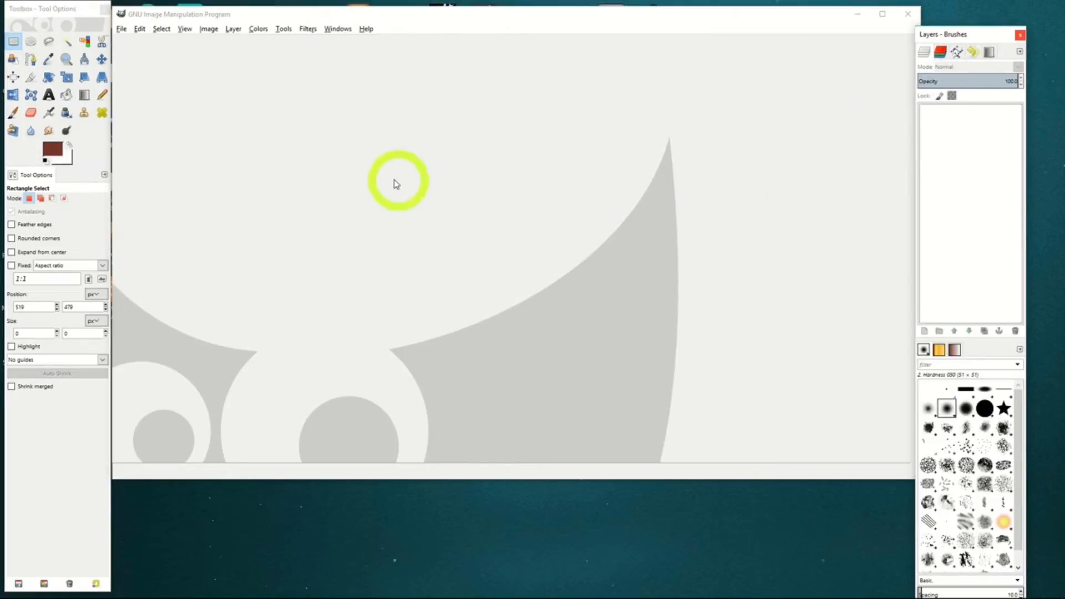
{"action": "left_click", "coordinate": [334, 29]}
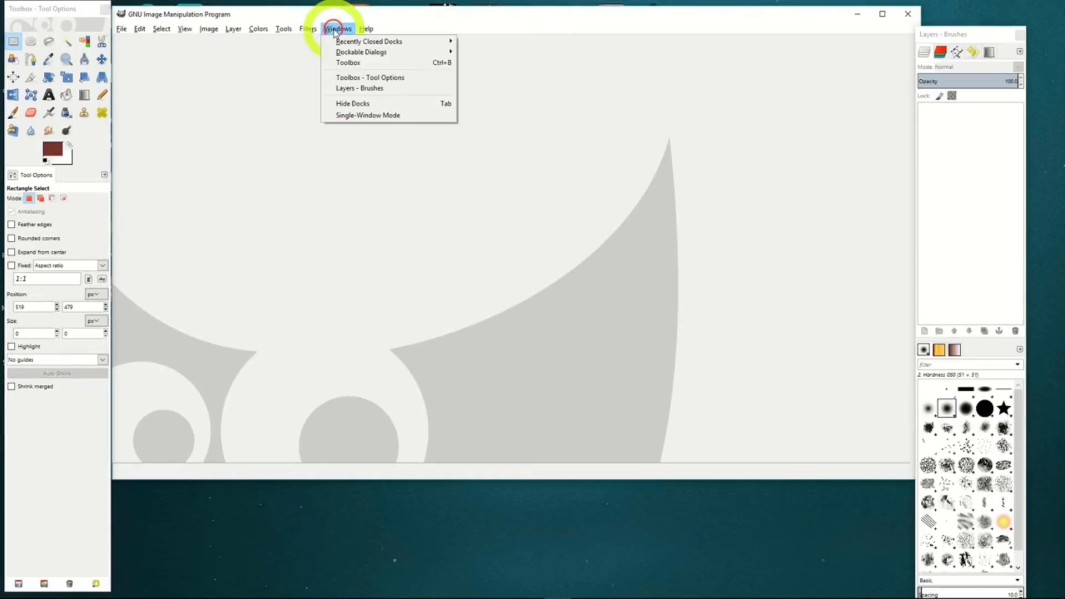
{"action": "mouse_move", "coordinate": [369, 43]}
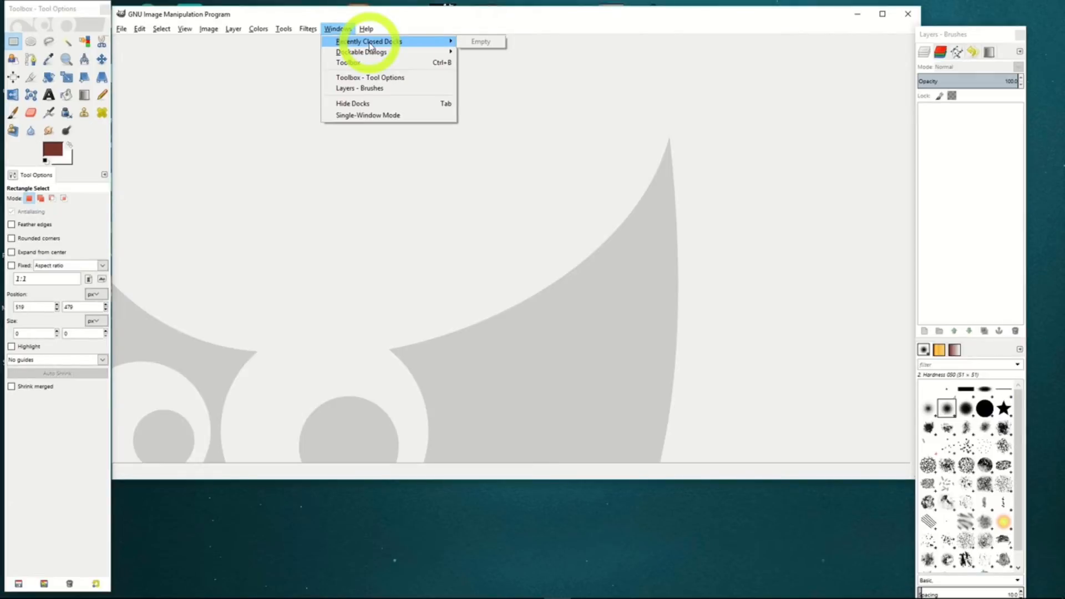
{"action": "left_click", "coordinate": [363, 119]}
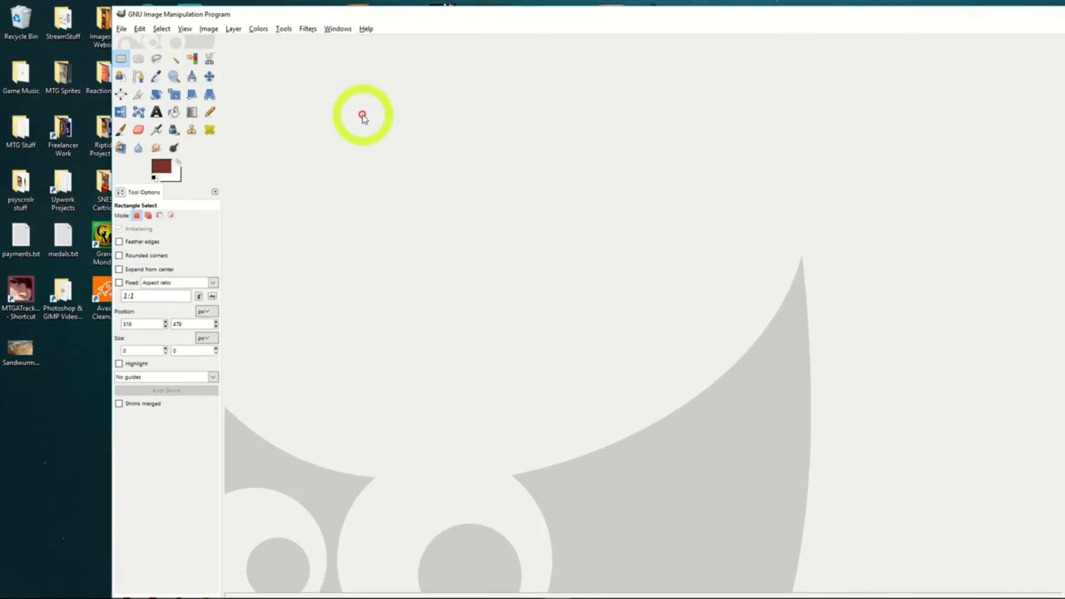
Maximize the combined single window and review the list of available dockable dialogs.
{"action": "double_click", "coordinate": [426, 20]}
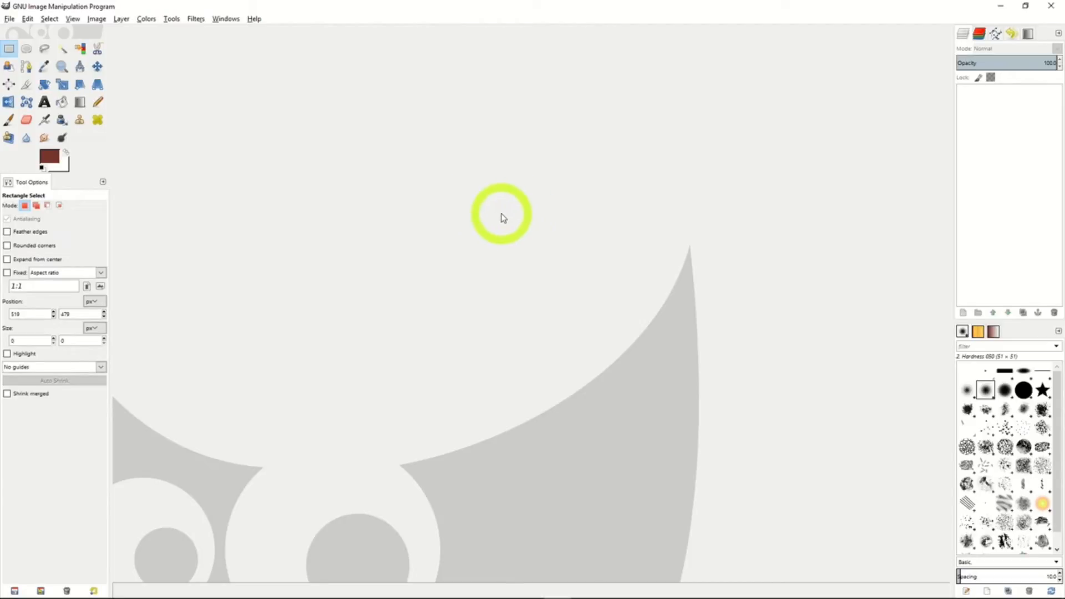
{"action": "left_click", "coordinate": [224, 20]}
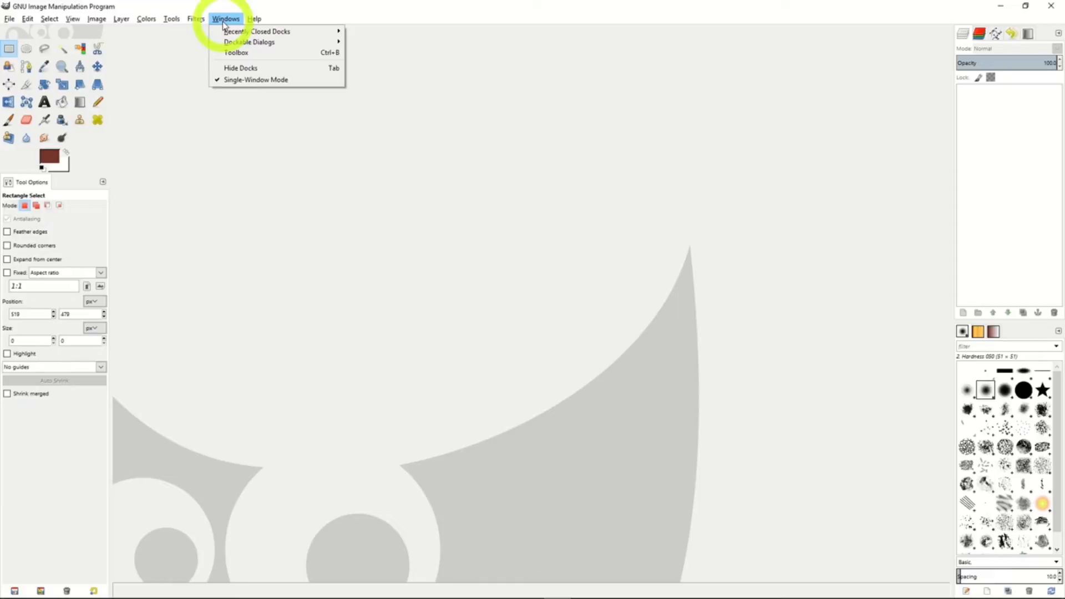
{"action": "mouse_move", "coordinate": [232, 46]}
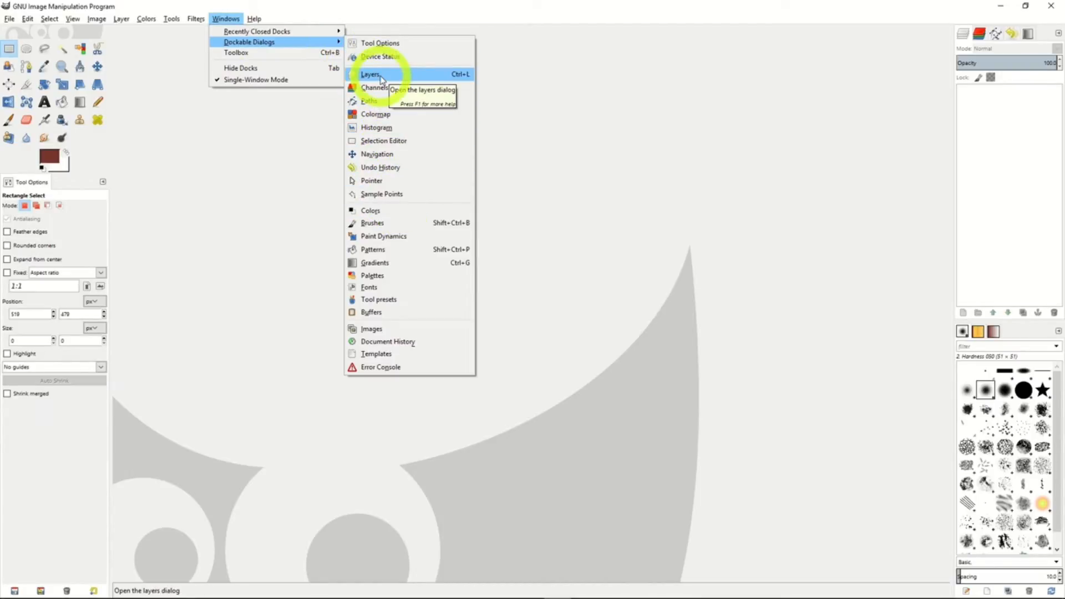
{"action": "left_click", "coordinate": [808, 153]}
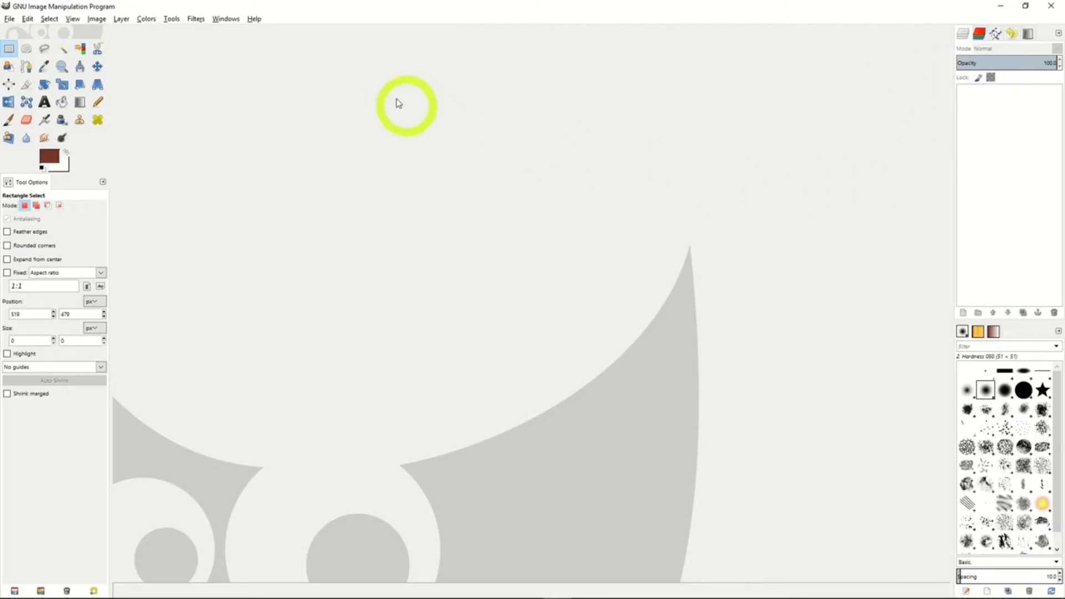
{"action": "left_click", "coordinate": [225, 19]}
{"action": "mouse_move", "coordinate": [267, 44]}
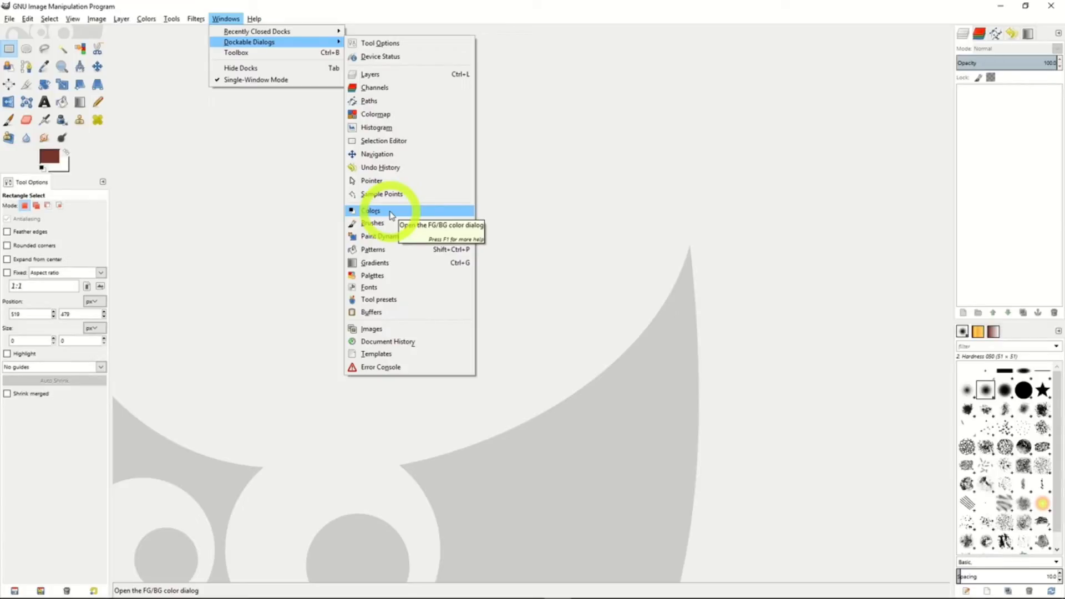
{"action": "left_click", "coordinate": [541, 171]}
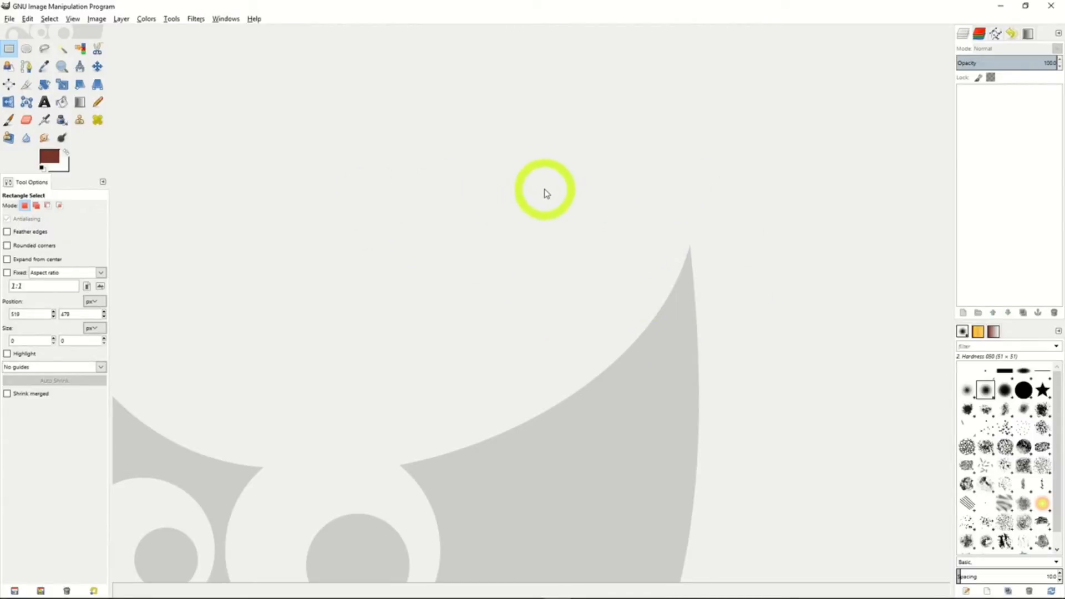
Create a new landscape image from the 1600x1200 template, expanding the advanced options before confirming.
{"action": "left_click", "coordinate": [10, 19]}
{"action": "left_click", "coordinate": [9, 19]}
{"action": "left_click", "coordinate": [9, 19]}
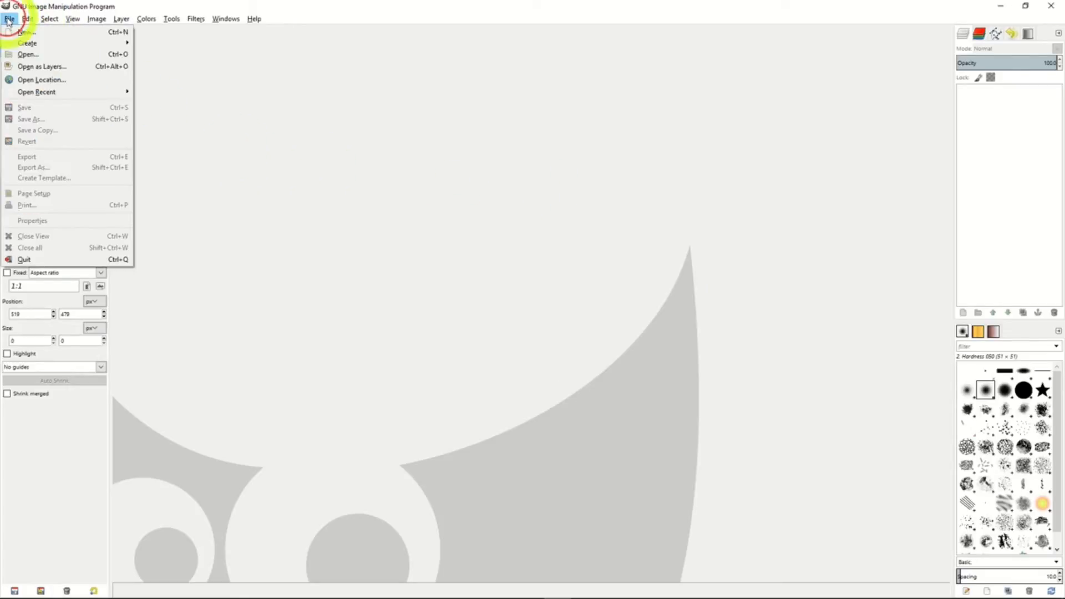
{"action": "left_click", "coordinate": [26, 33]}
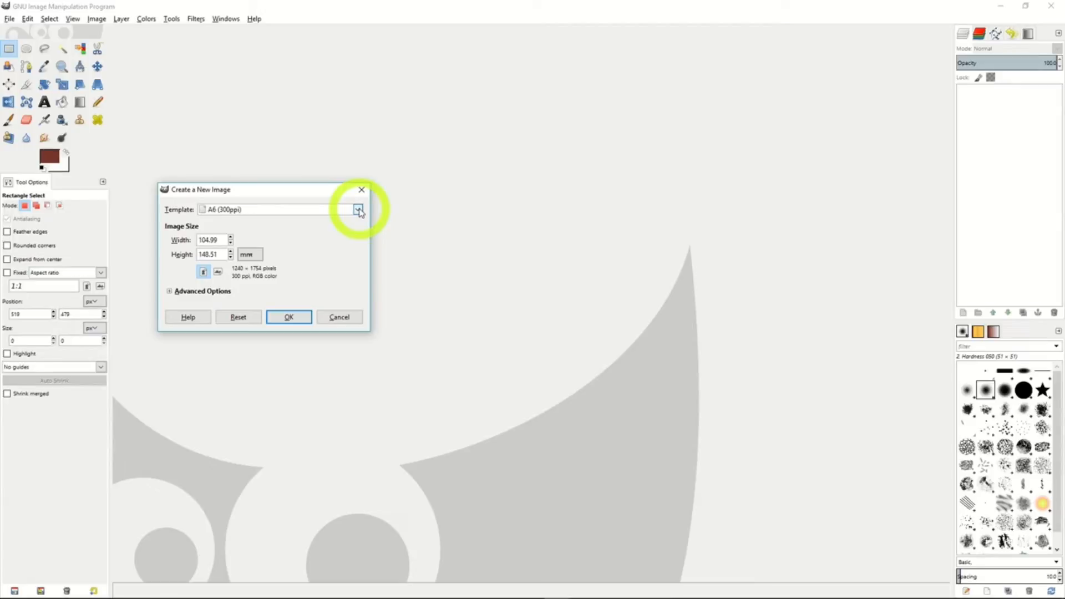
{"action": "left_click", "coordinate": [358, 209]}
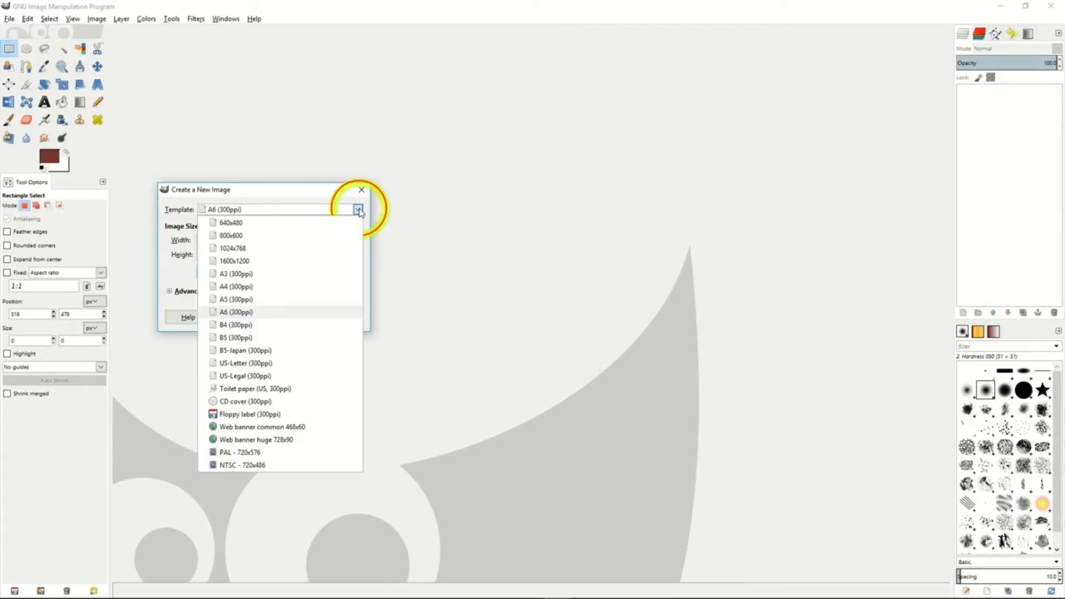
{"action": "left_click", "coordinate": [249, 262]}
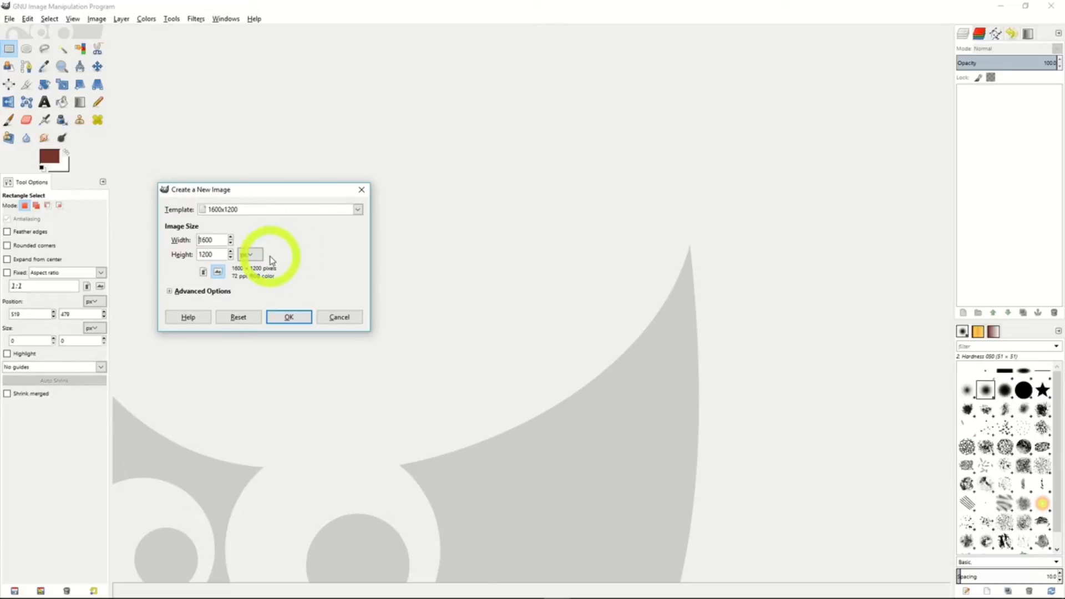
{"action": "left_click", "coordinate": [217, 240]}
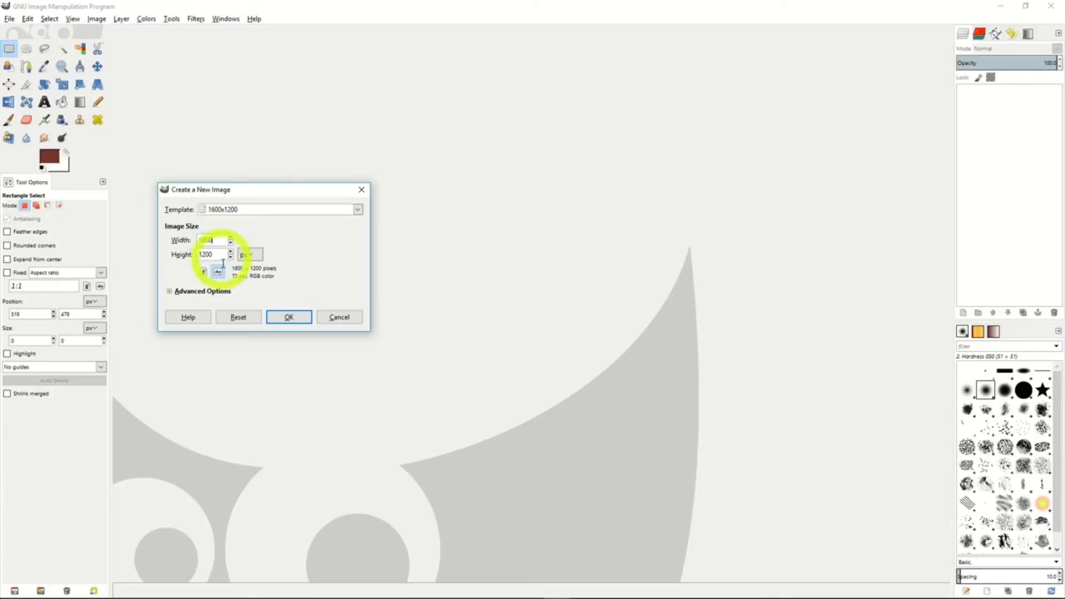
{"action": "left_click", "coordinate": [204, 271]}
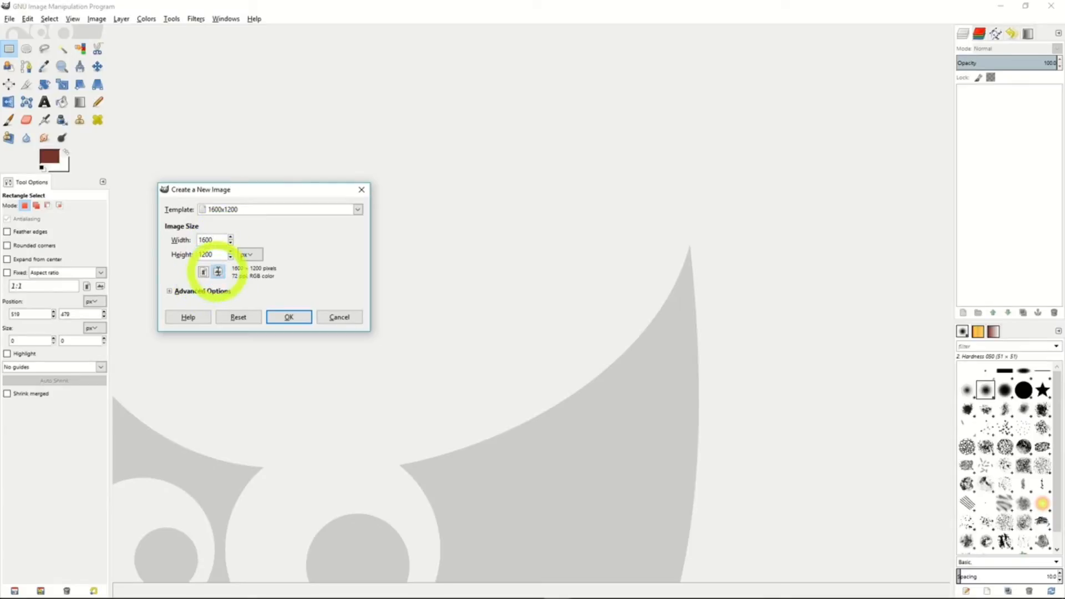
{"action": "left_click", "coordinate": [218, 272]}
{"action": "left_click", "coordinate": [169, 291]}
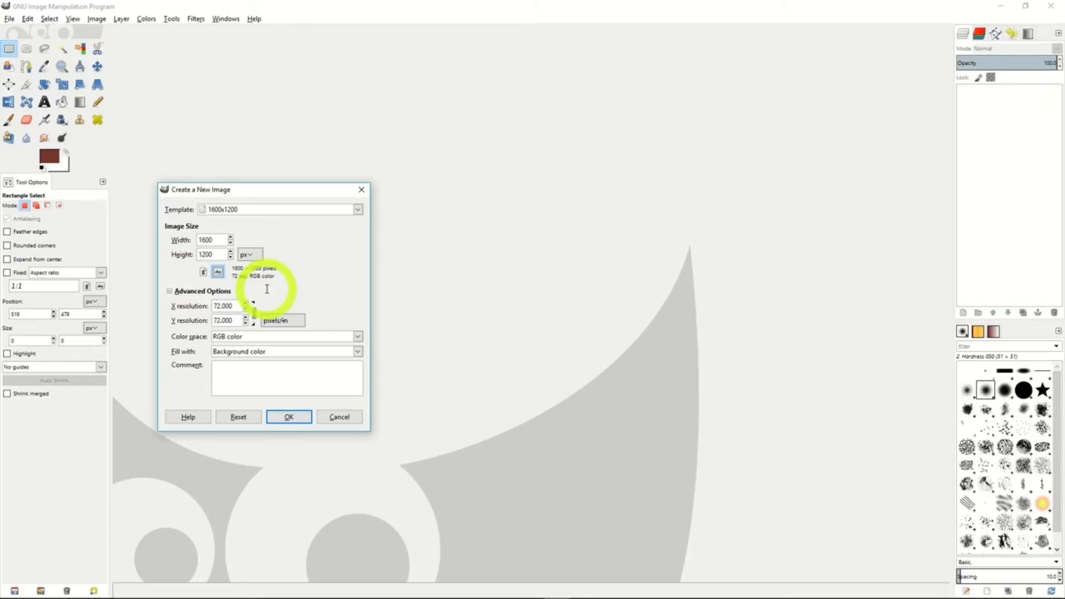
{"action": "left_click", "coordinate": [288, 417]}
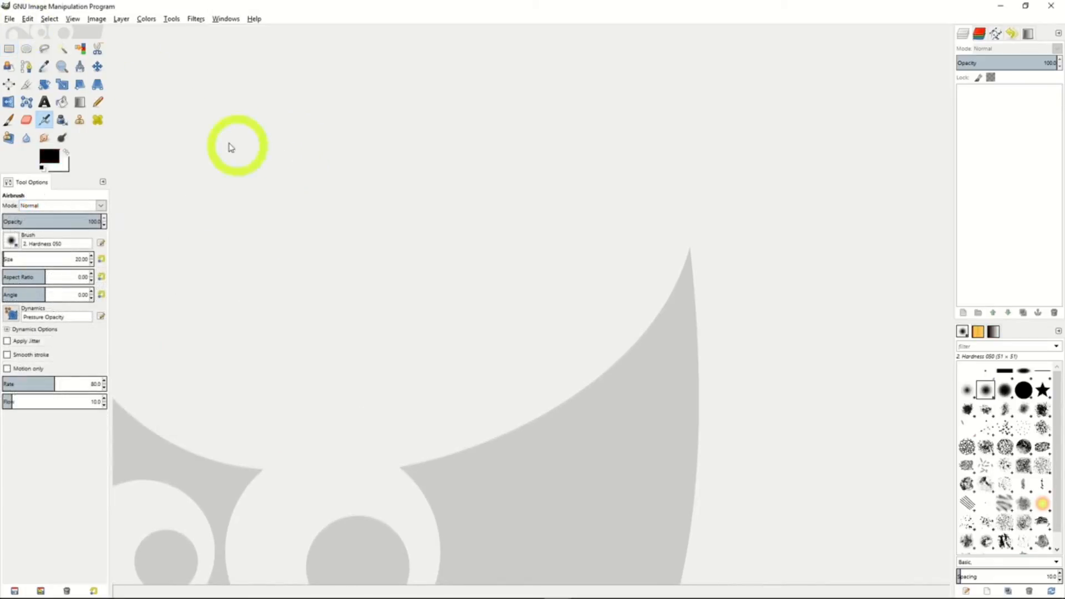
{"action": "left_click", "coordinate": [9, 18]}
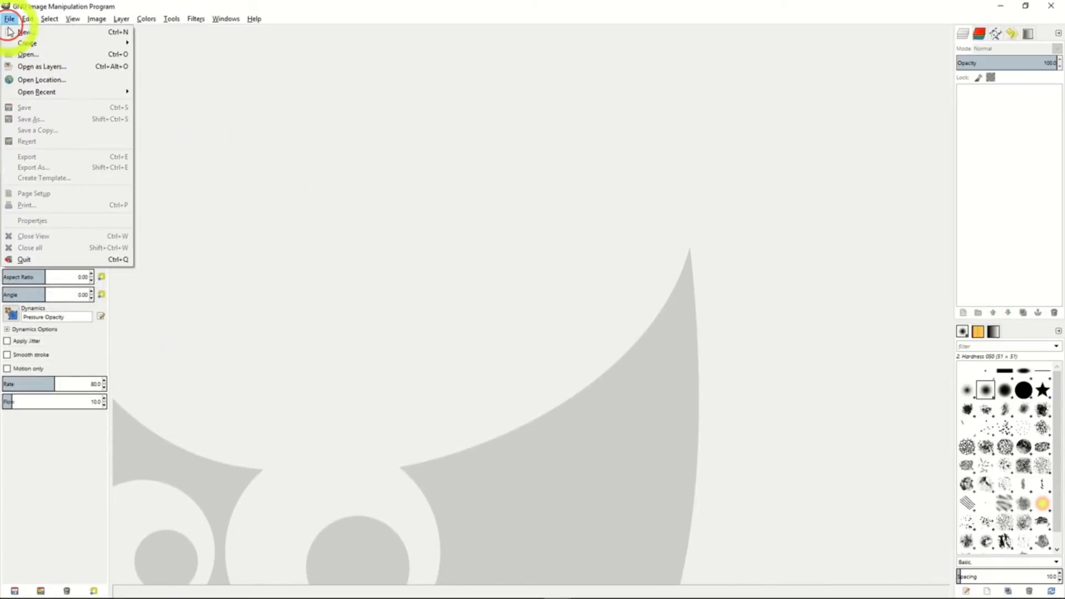
{"action": "left_click", "coordinate": [12, 55]}
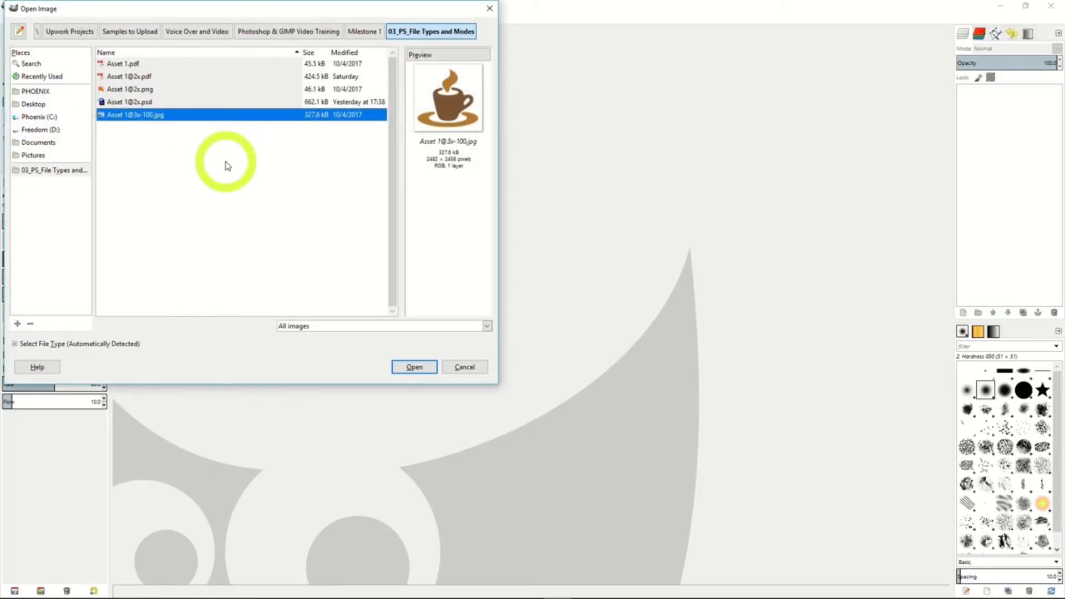
{"action": "left_click", "coordinate": [205, 118]}
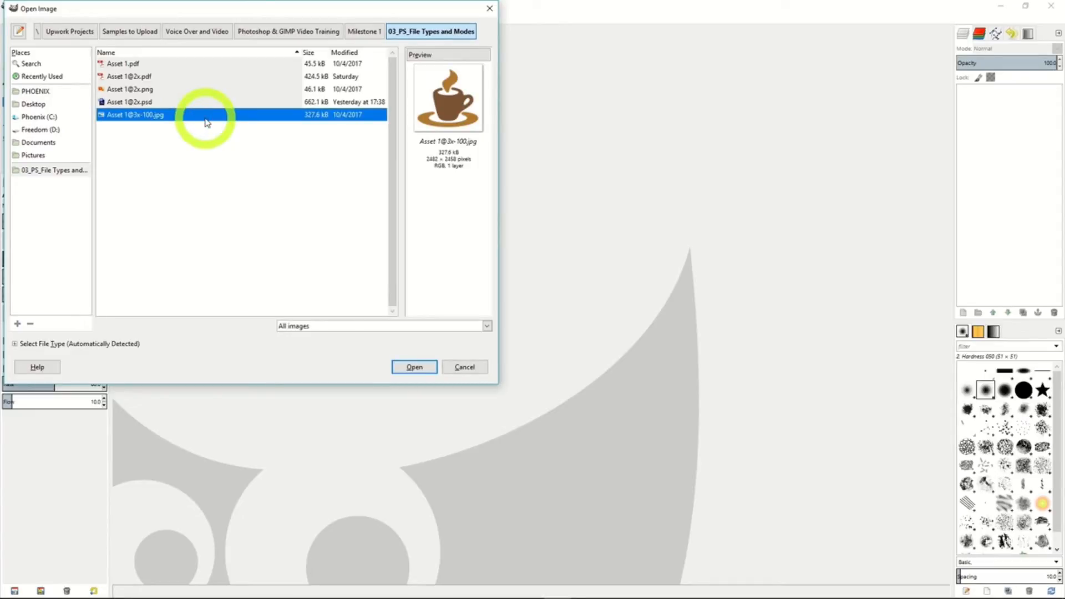
{"action": "left_click", "coordinate": [161, 105]}
{"action": "left_click", "coordinate": [159, 91]}
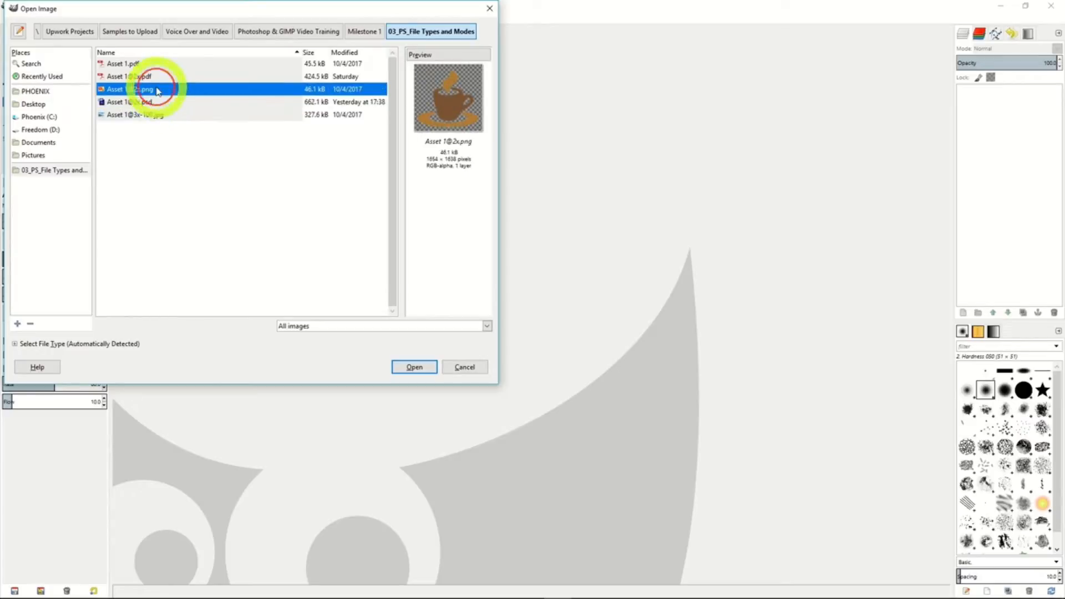
{"action": "left_click", "coordinate": [167, 119]}
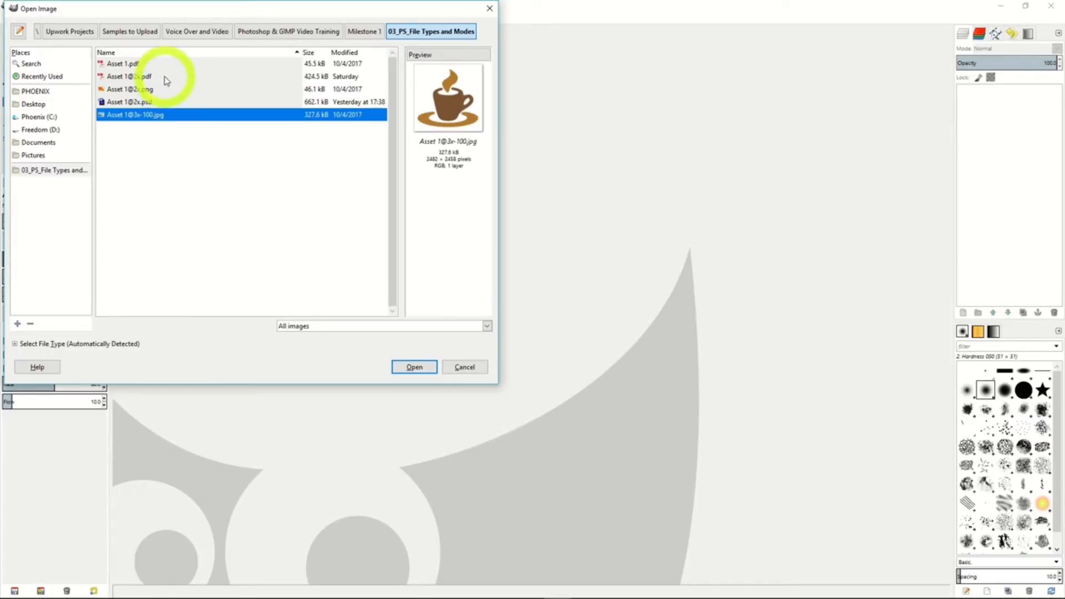
{"action": "left_click", "coordinate": [166, 78]}
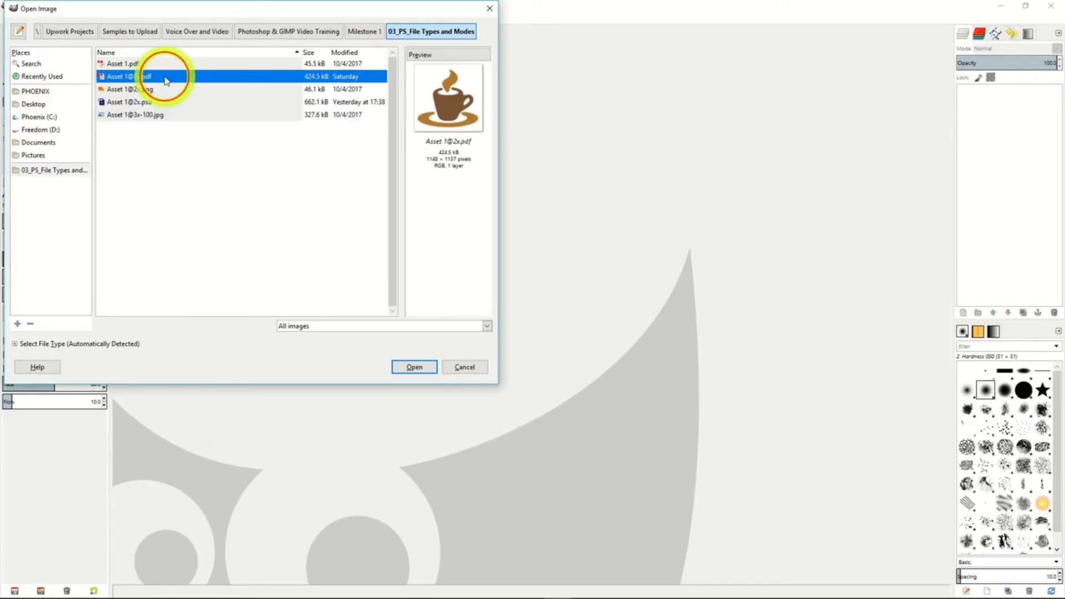
{"action": "double_click", "coordinate": [165, 115]}
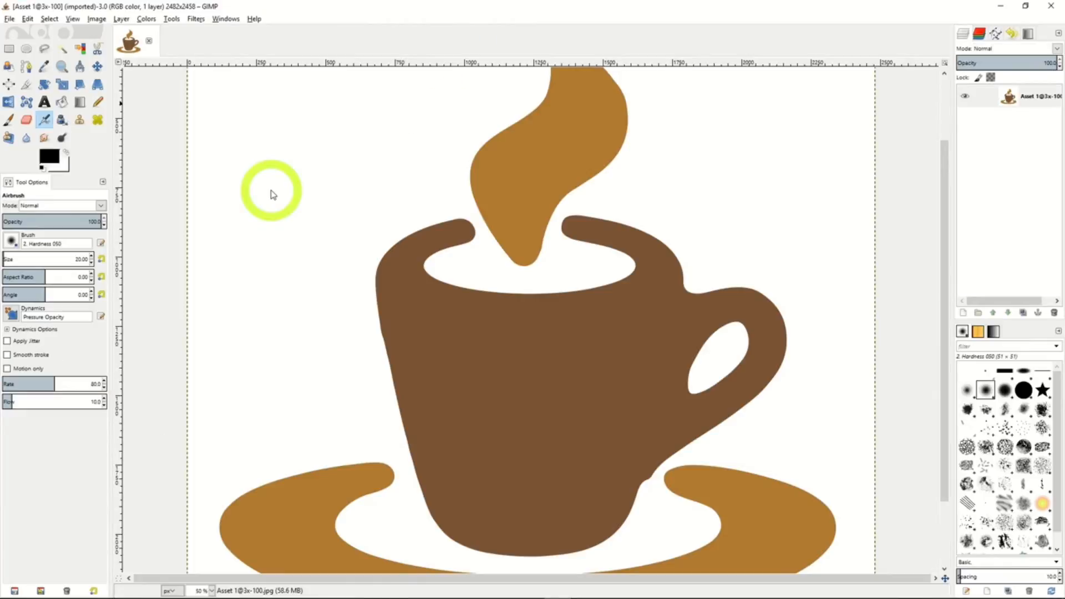
{"action": "left_click", "coordinate": [9, 18]}
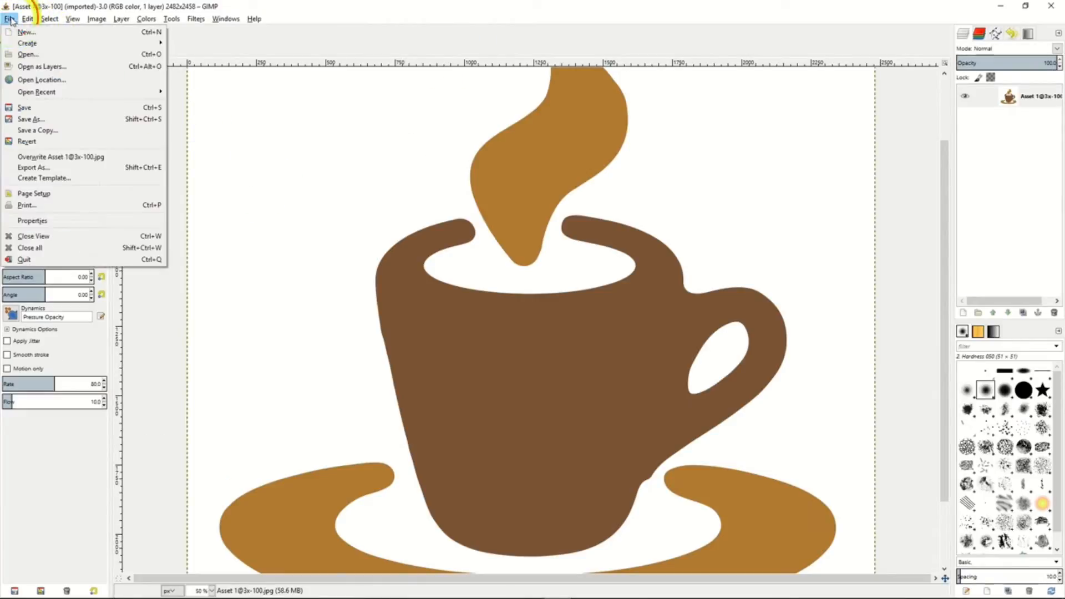
{"action": "left_click", "coordinate": [42, 67]}
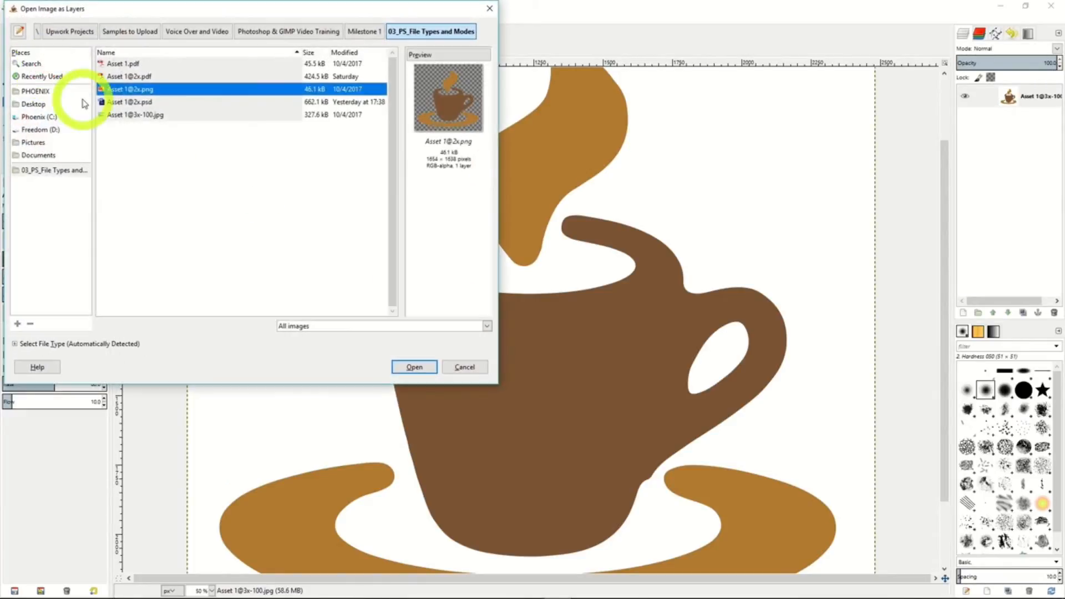
{"action": "double_click", "coordinate": [190, 93]}
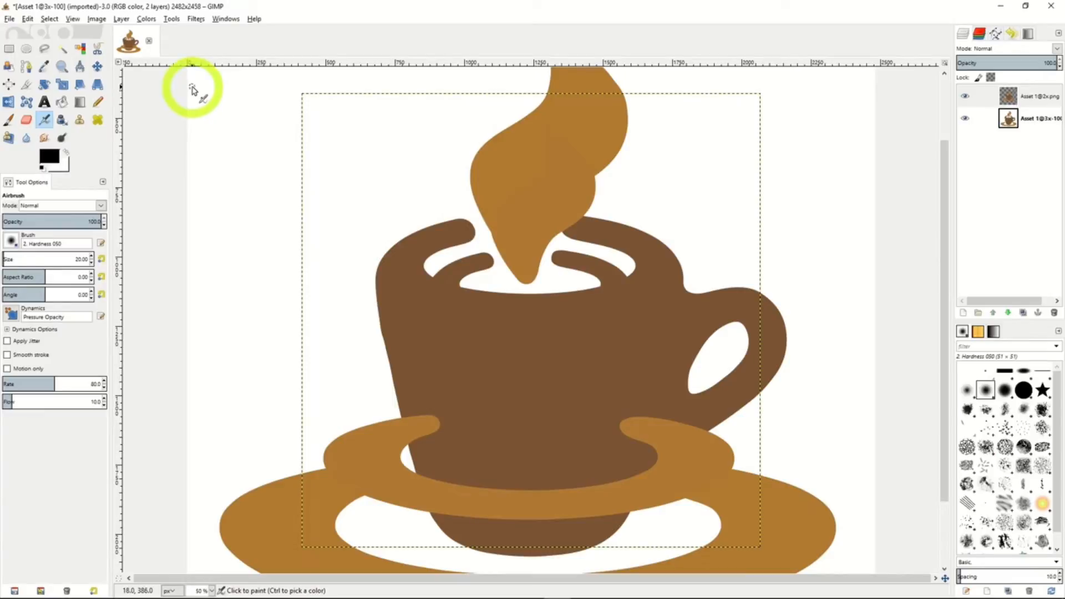
Examine the Save As options for the layered image in XCF format and leave without saving.
{"action": "left_click", "coordinate": [9, 19]}
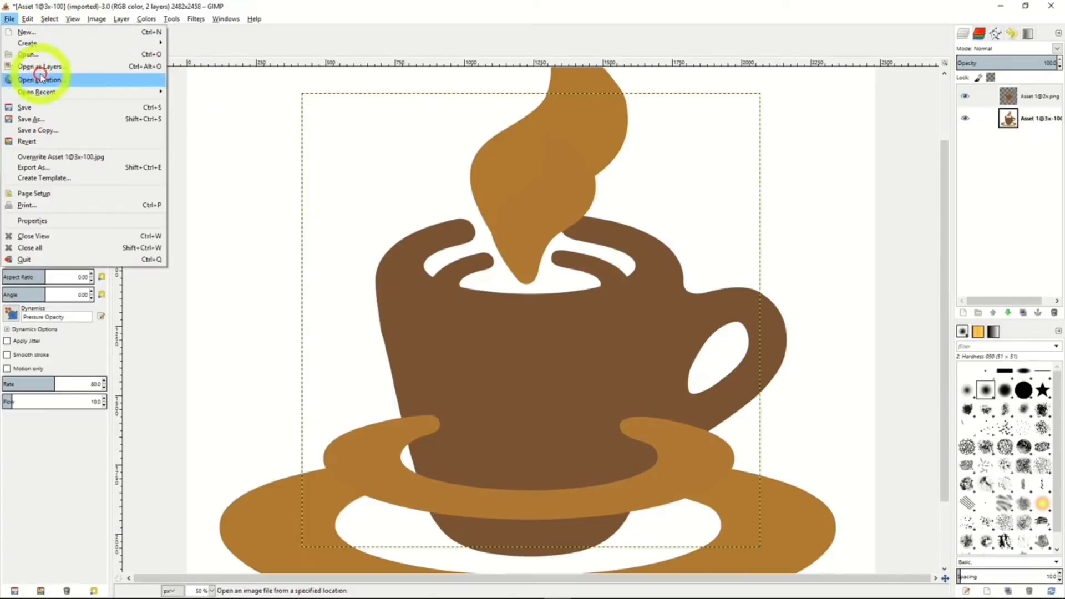
{"action": "left_click", "coordinate": [53, 120]}
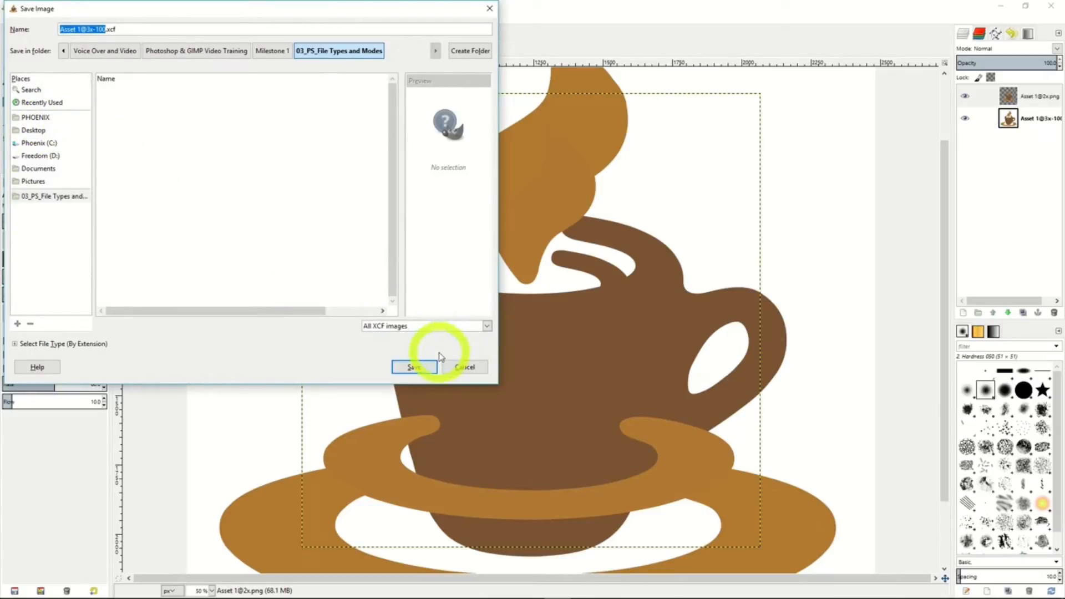
{"action": "left_click", "coordinate": [464, 368]}
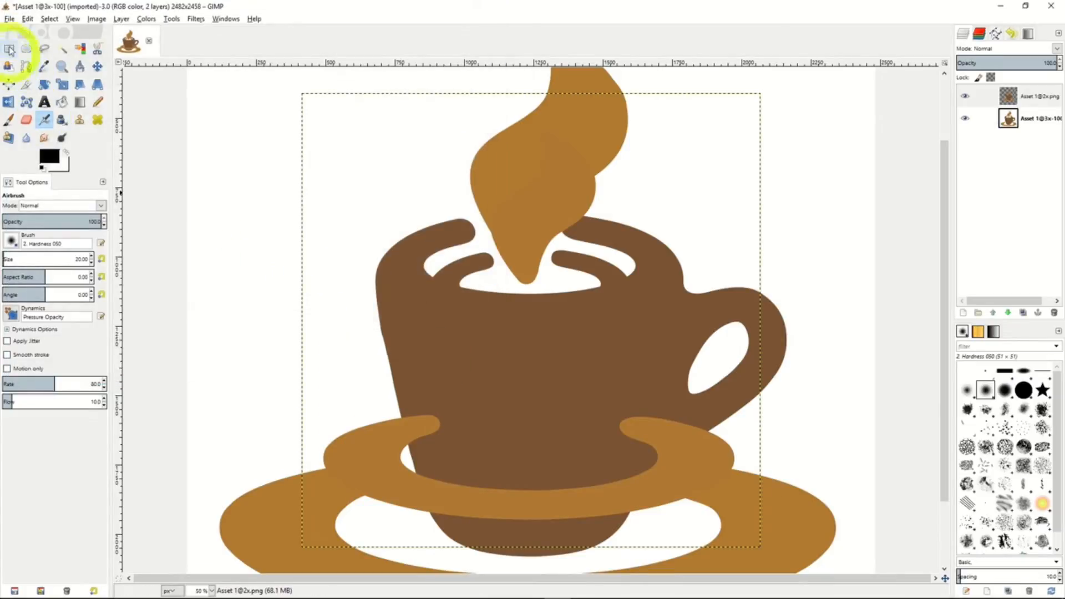
Examine the available export file types, filter the files to JPEG image, and cancel the export.
{"action": "left_click", "coordinate": [8, 20]}
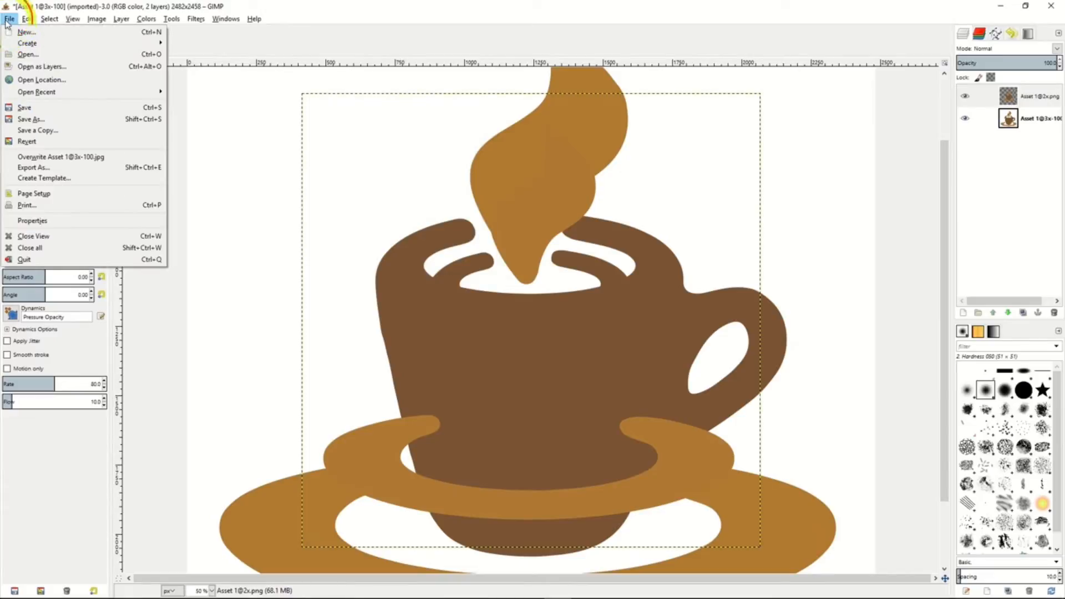
{"action": "left_click", "coordinate": [33, 167]}
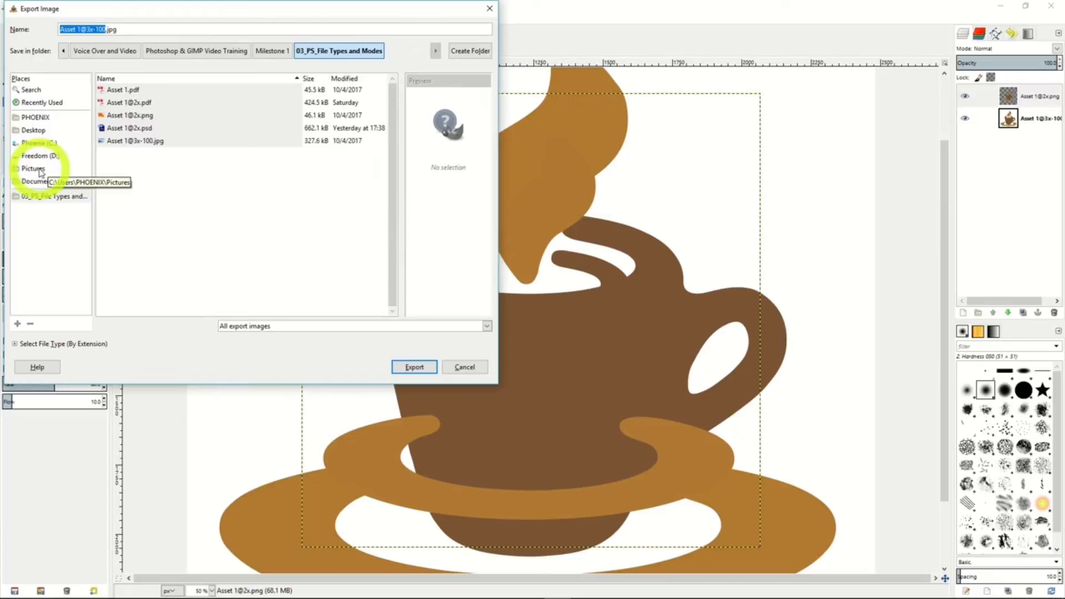
{"action": "left_click", "coordinate": [372, 329]}
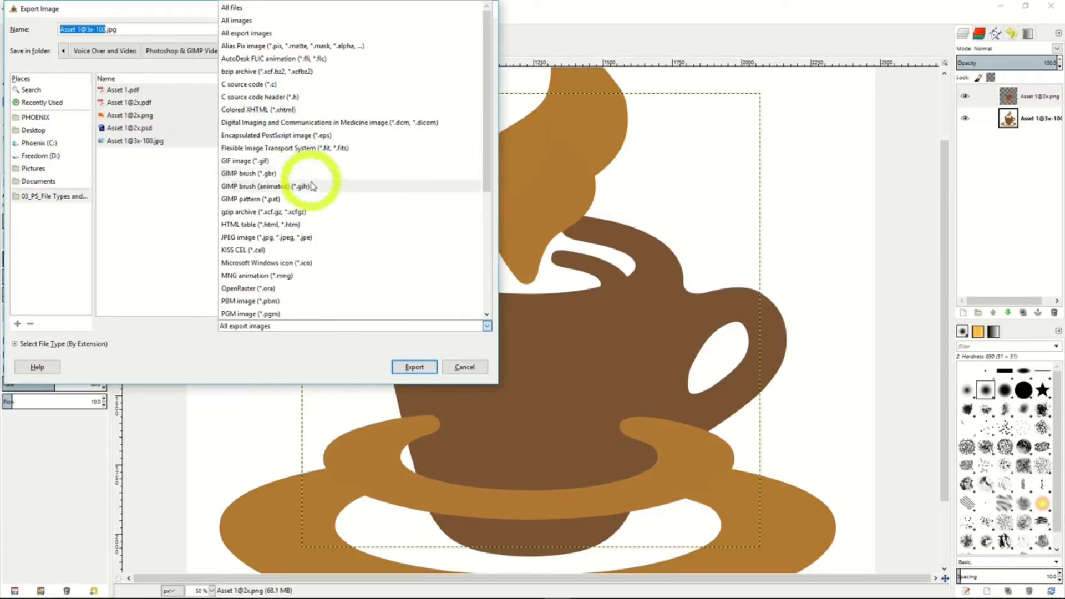
{"action": "left_click", "coordinate": [290, 238]}
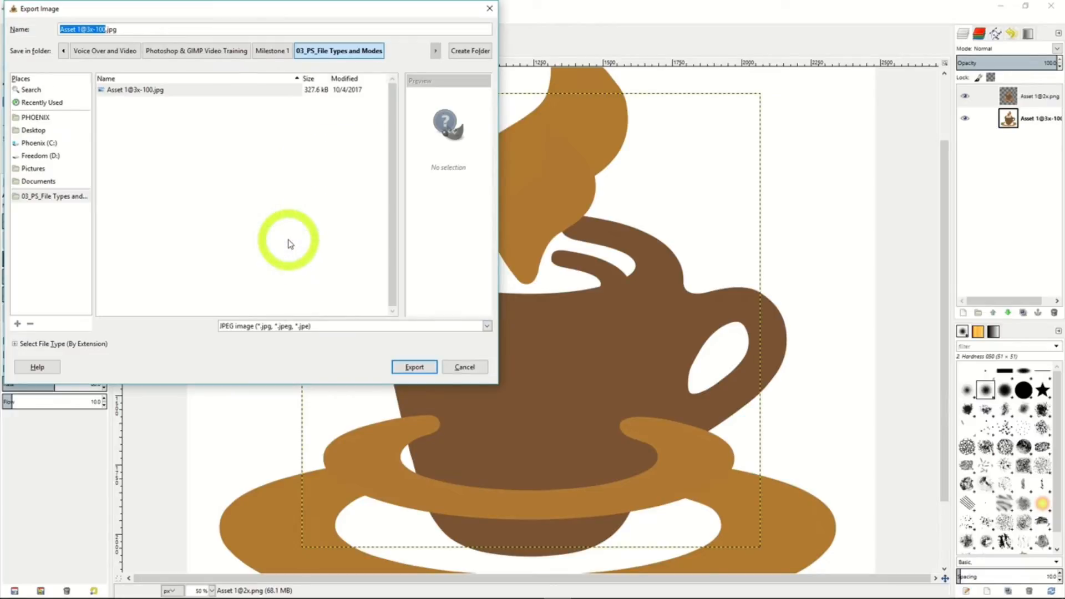
{"action": "left_click", "coordinate": [461, 370]}
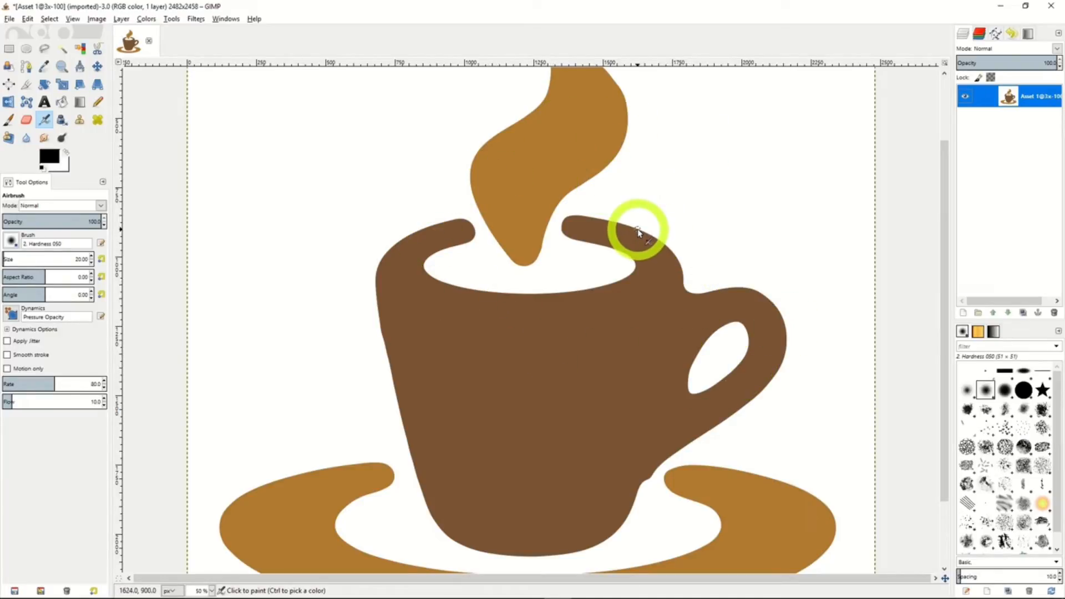
Examine the Scale Image settings and the Scale tool's size settings for the coffee cup, leaving both without scaling.
{"action": "left_click", "coordinate": [91, 21]}
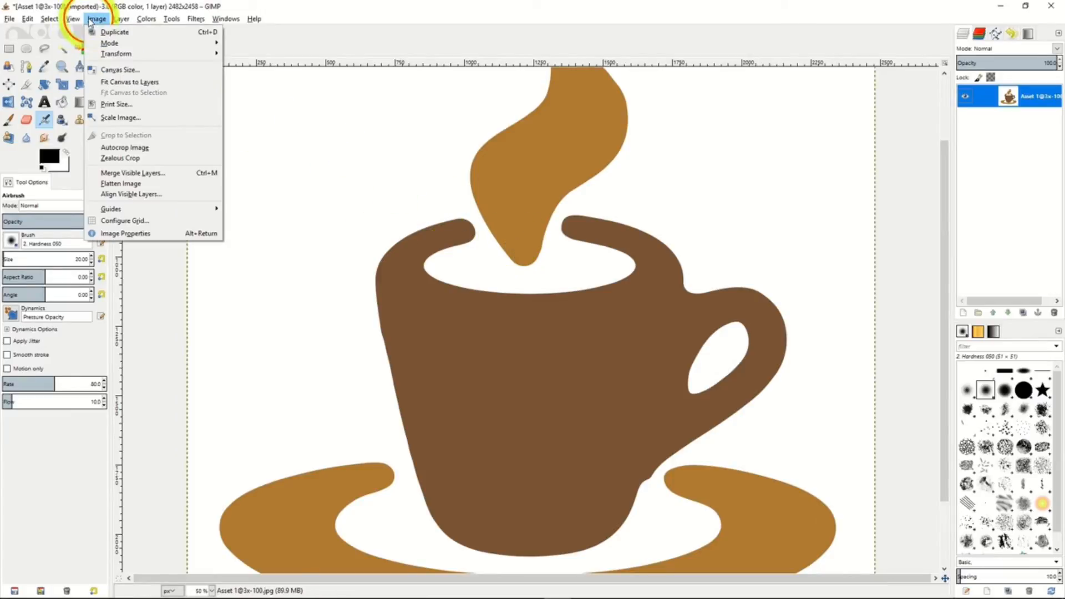
{"action": "left_click", "coordinate": [120, 118]}
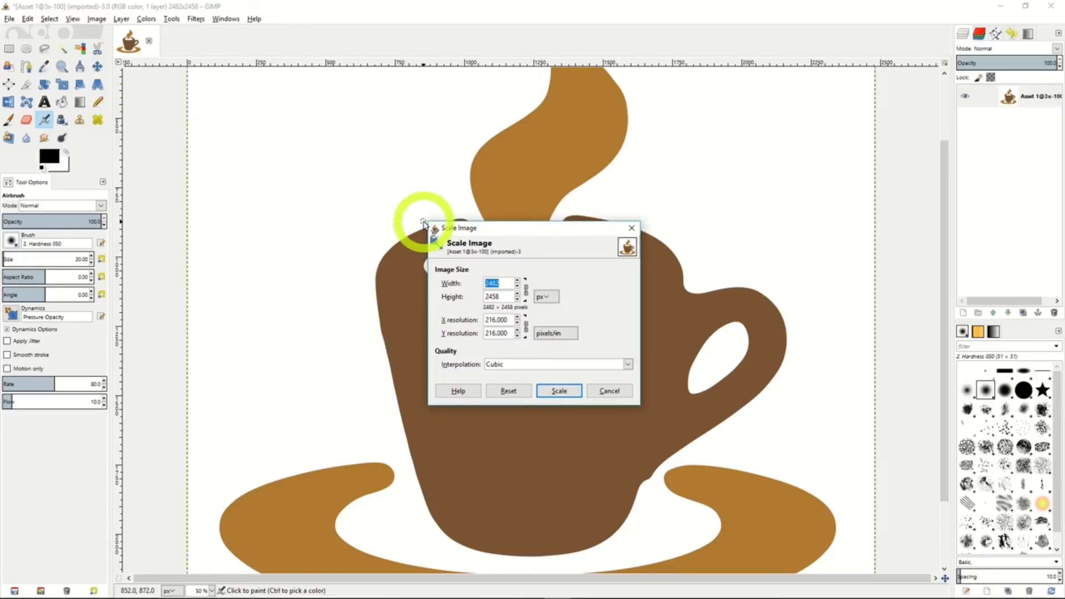
{"action": "left_click_drag", "start_coordinate": [541, 233], "coordinate": [564, 243]}
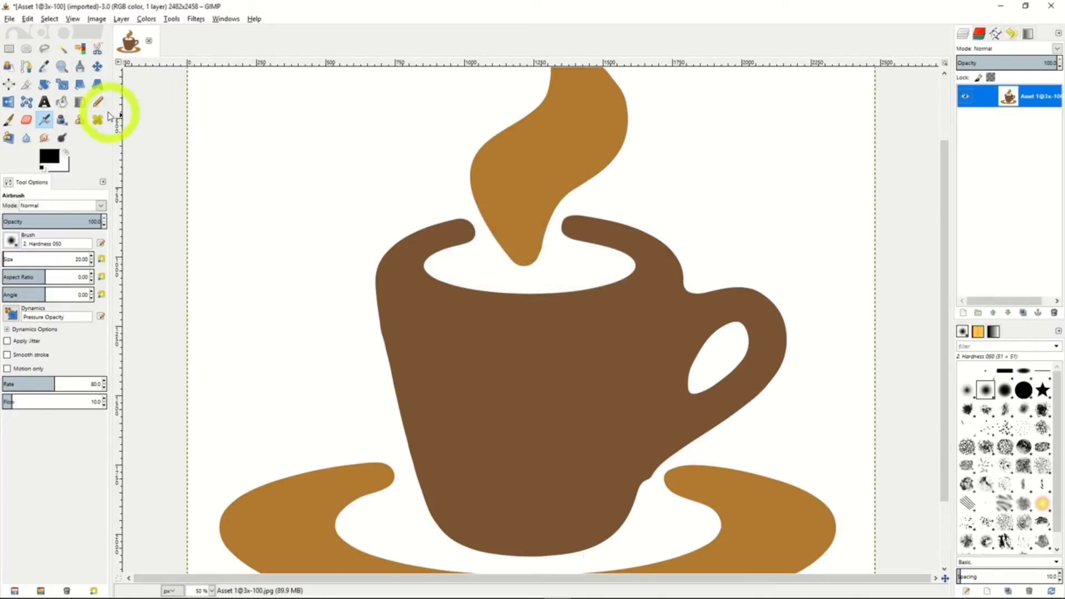
{"action": "left_click", "coordinate": [64, 88]}
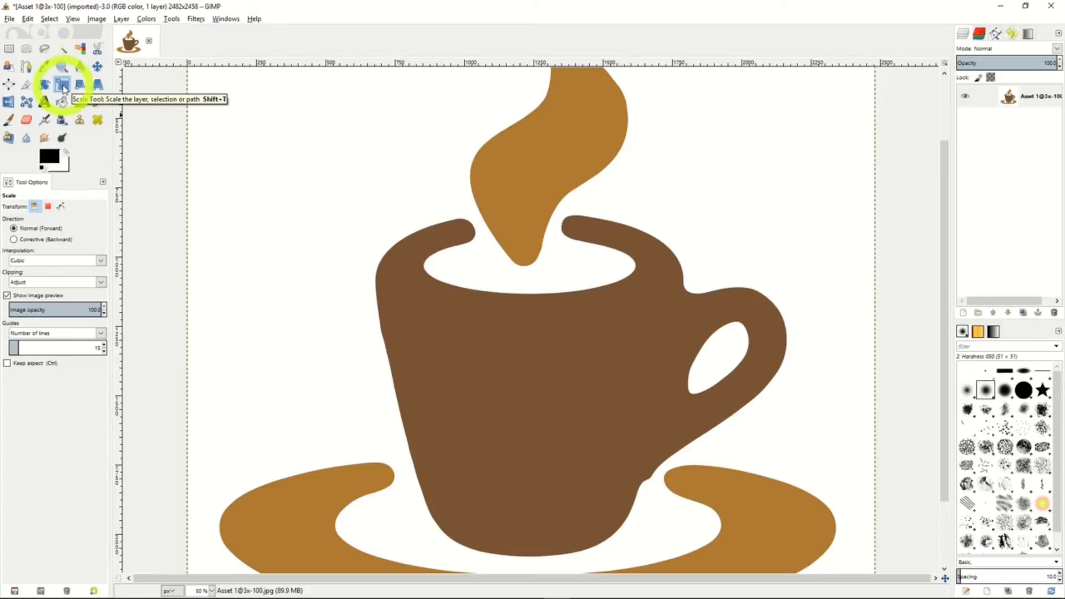
{"action": "left_click", "coordinate": [511, 222]}
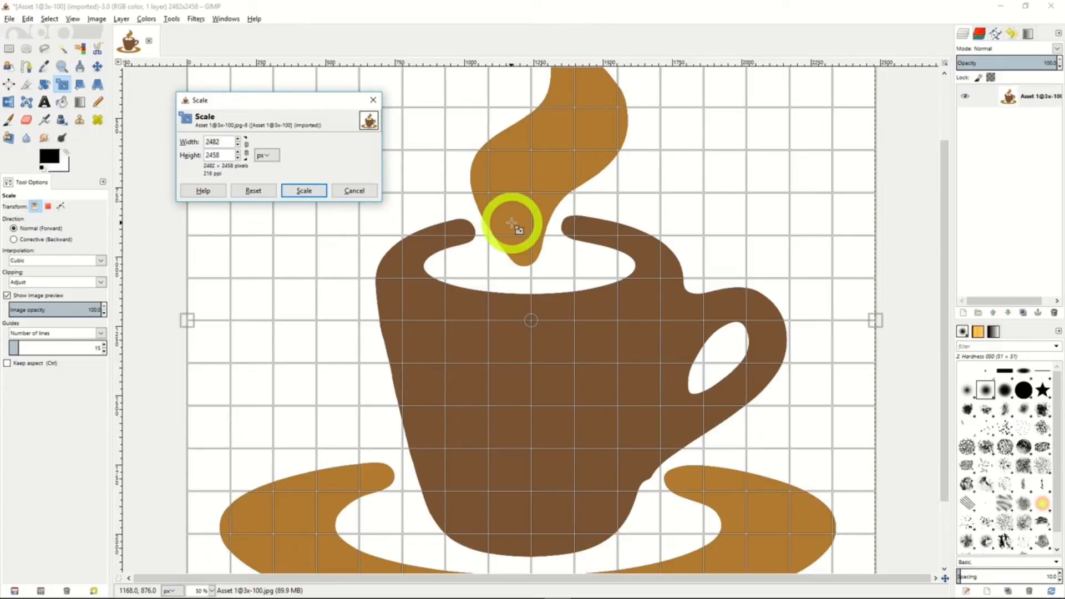
{"action": "left_click", "coordinate": [350, 192]}
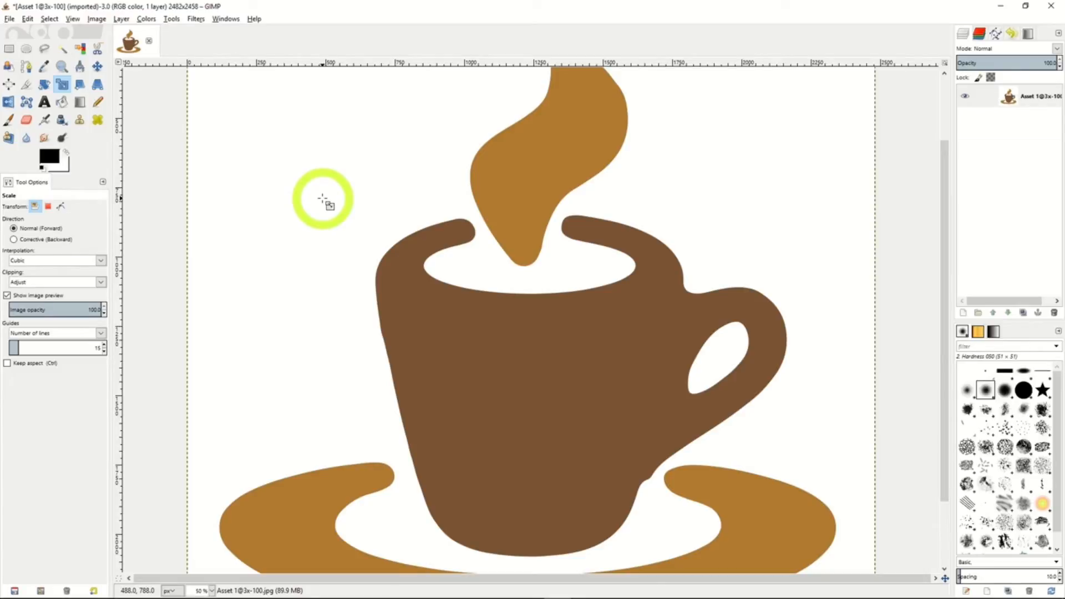
Try cropping the image to a rectangle about 1116 px wide around the upper part of the cup.
{"action": "left_click", "coordinate": [26, 85]}
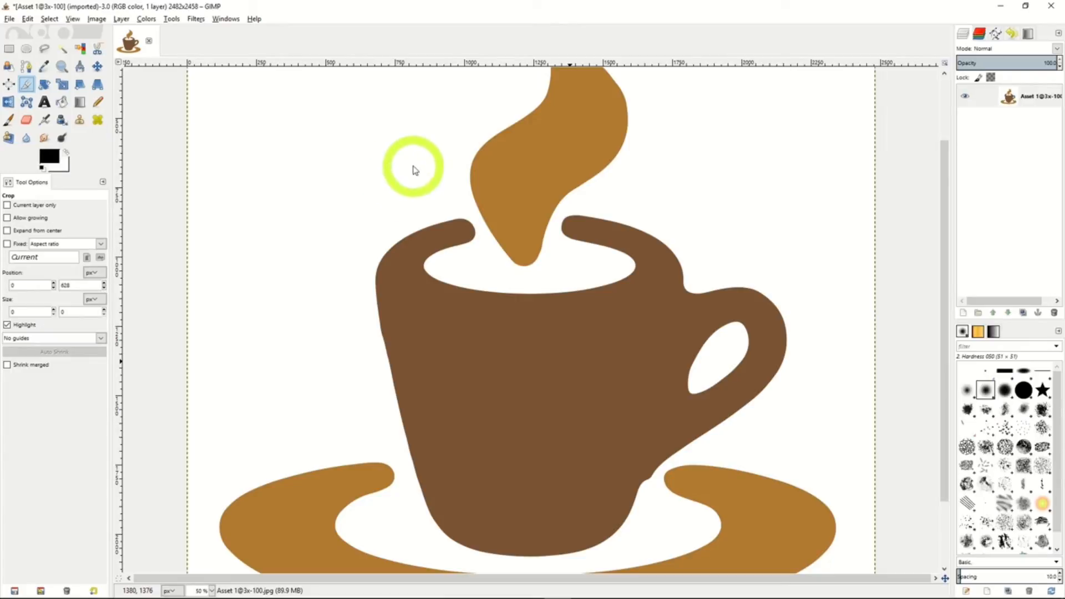
{"action": "left_click_drag", "start_coordinate": [415, 166], "coordinate": [724, 416]}
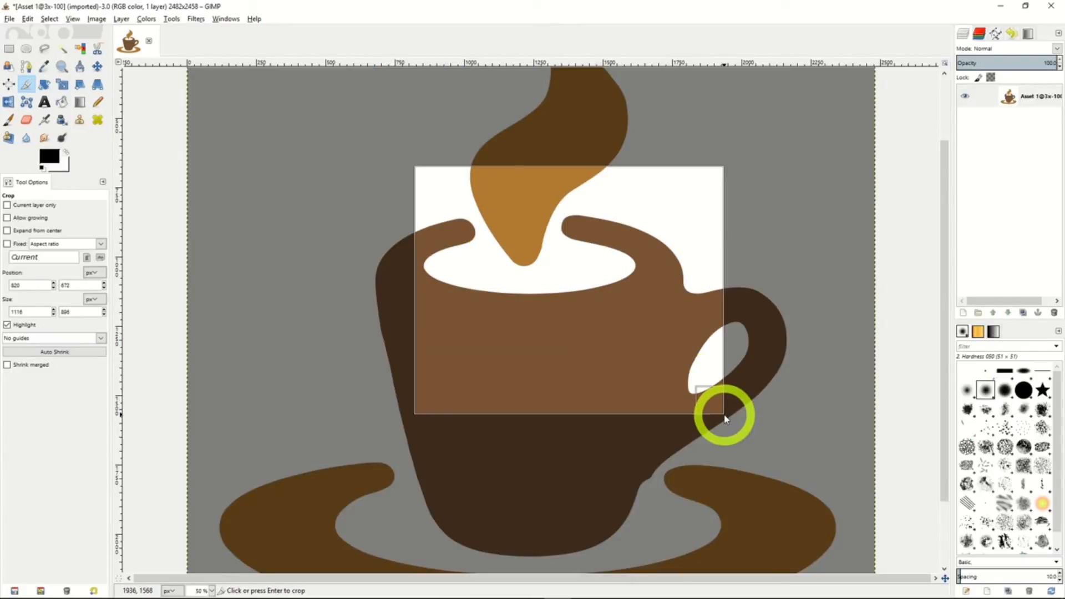
{"action": "left_click", "coordinate": [580, 294]}
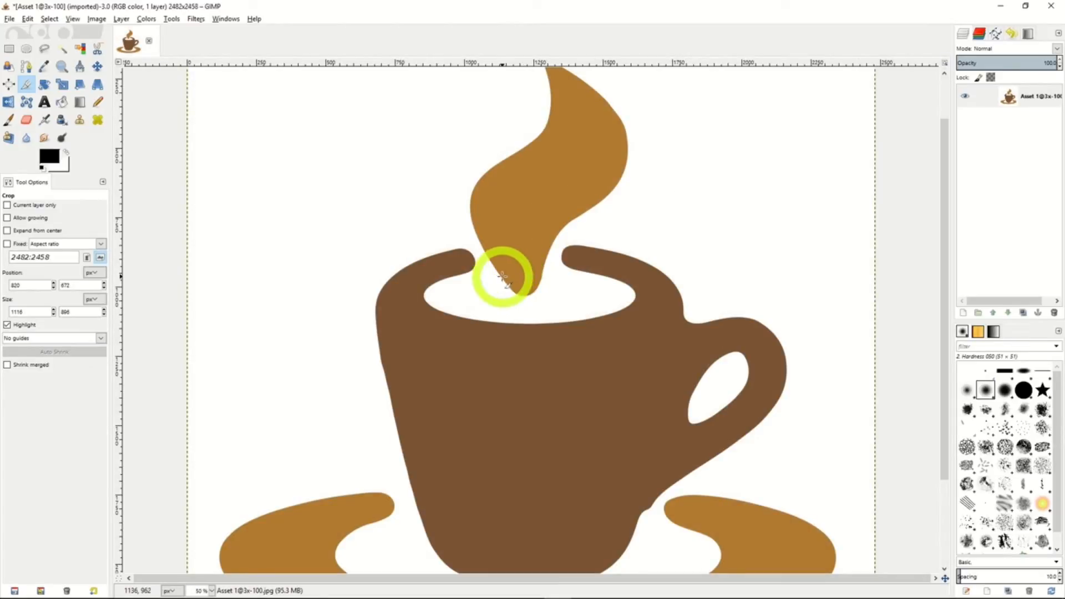
Try rotating the coffee cup layer clockwise about its center with the Rotate tool.
{"action": "left_click", "coordinate": [44, 86]}
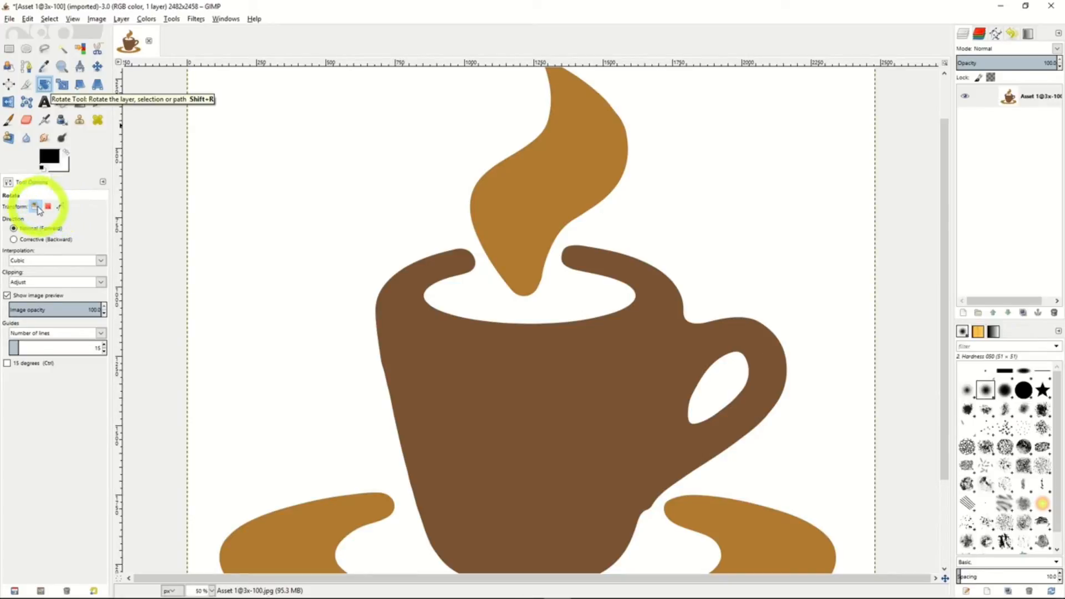
{"action": "left_click", "coordinate": [523, 254]}
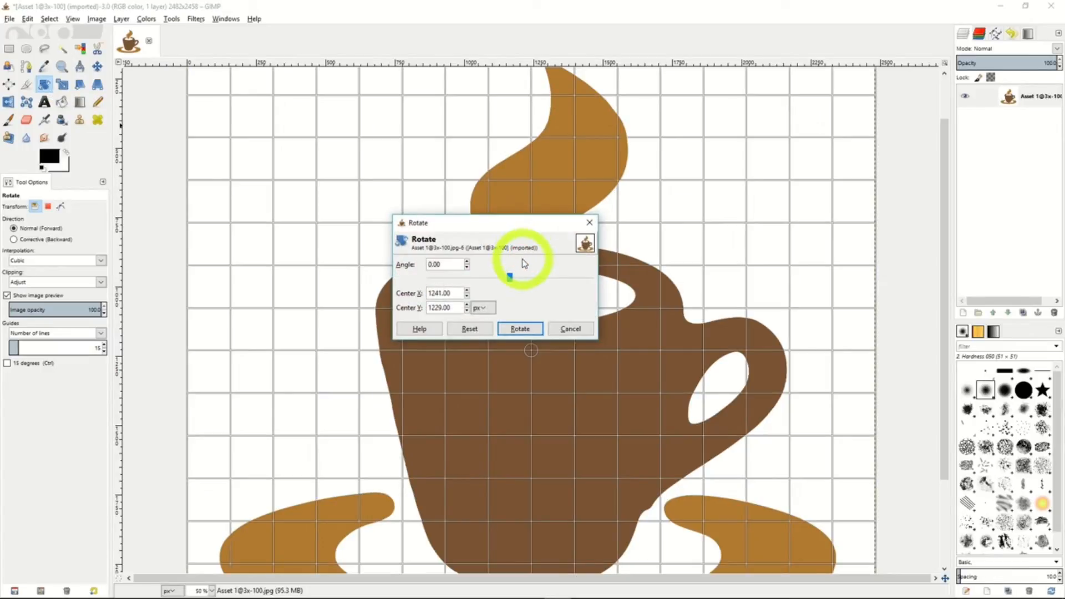
{"action": "mouse_move", "coordinate": [509, 278]}
{"action": "left_mouse_down"}
{"action": "mouse_move", "coordinate": [494, 278]}
{"action": "mouse_move", "coordinate": [519, 282]}
{"action": "left_mouse_up"}
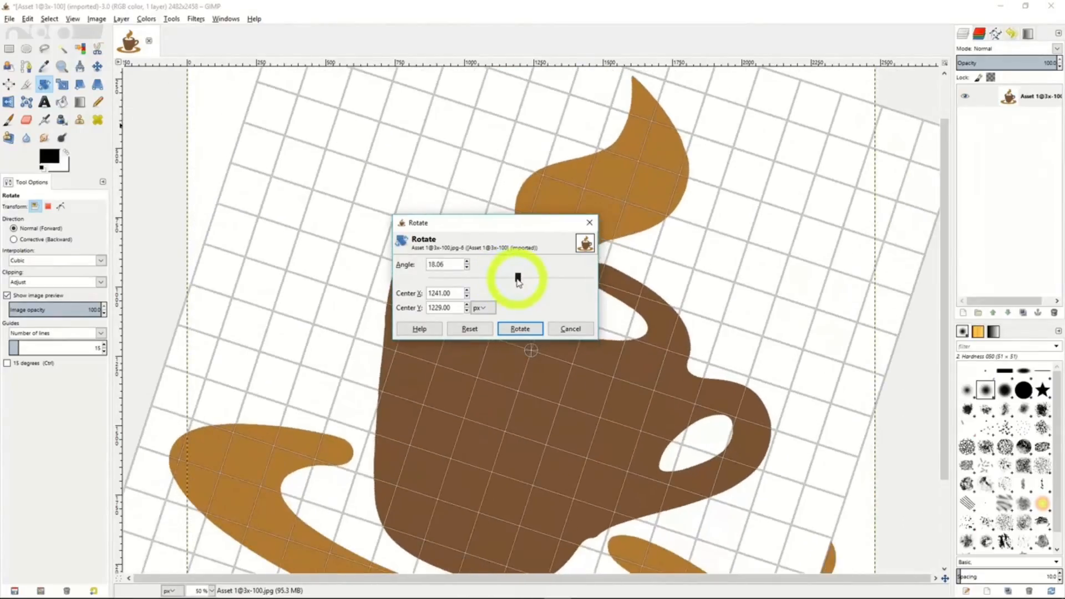
{"action": "left_click", "coordinate": [467, 268]}
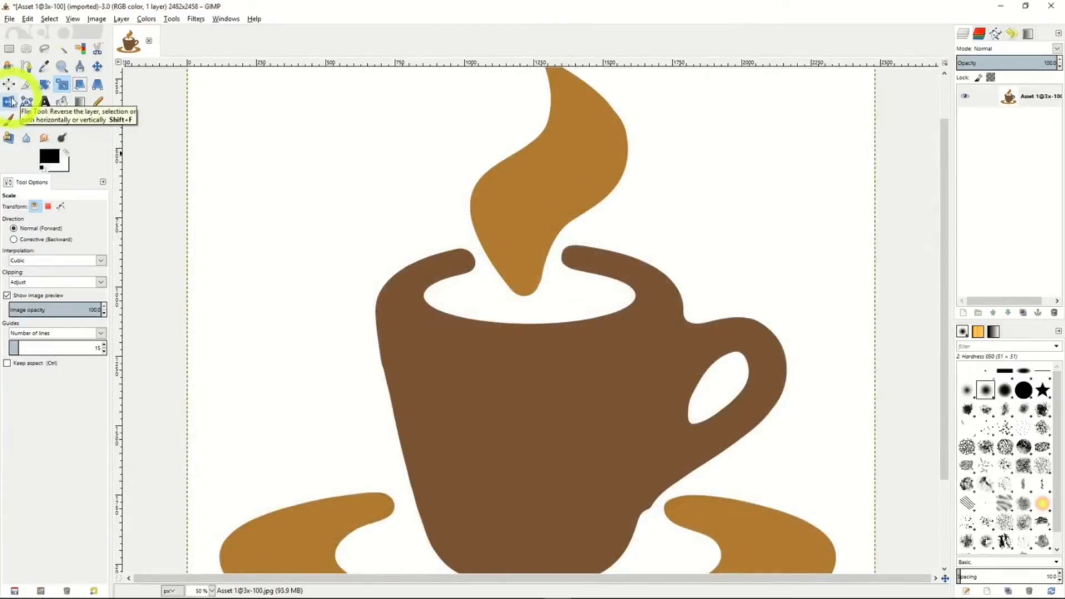
Flip the coffee cup layer horizontally with the Flip tool, and flip it back.
{"action": "left_click", "coordinate": [10, 102]}
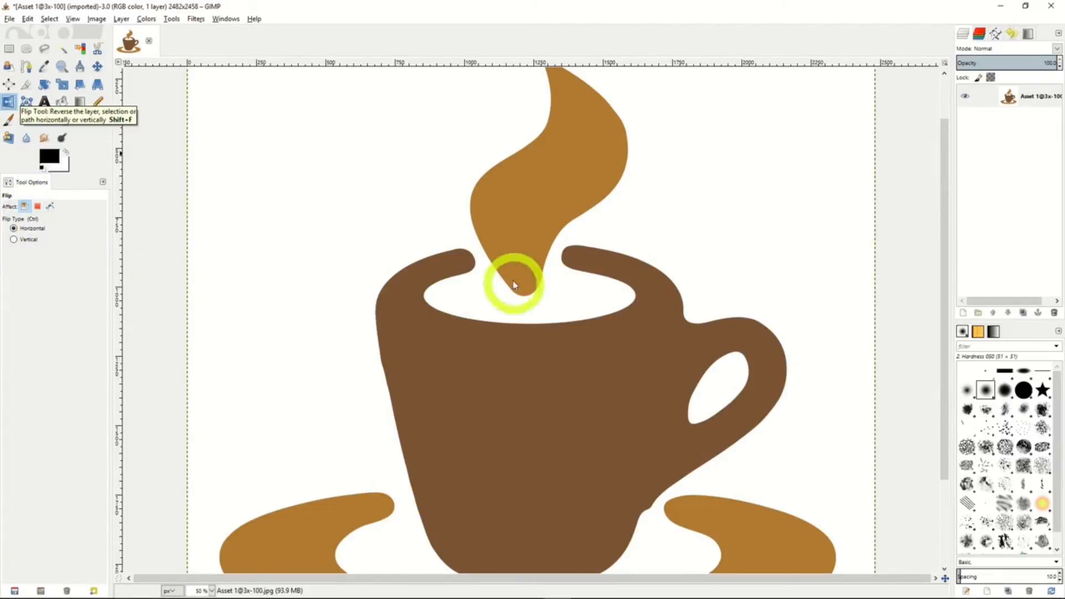
{"action": "left_click", "coordinate": [507, 262]}
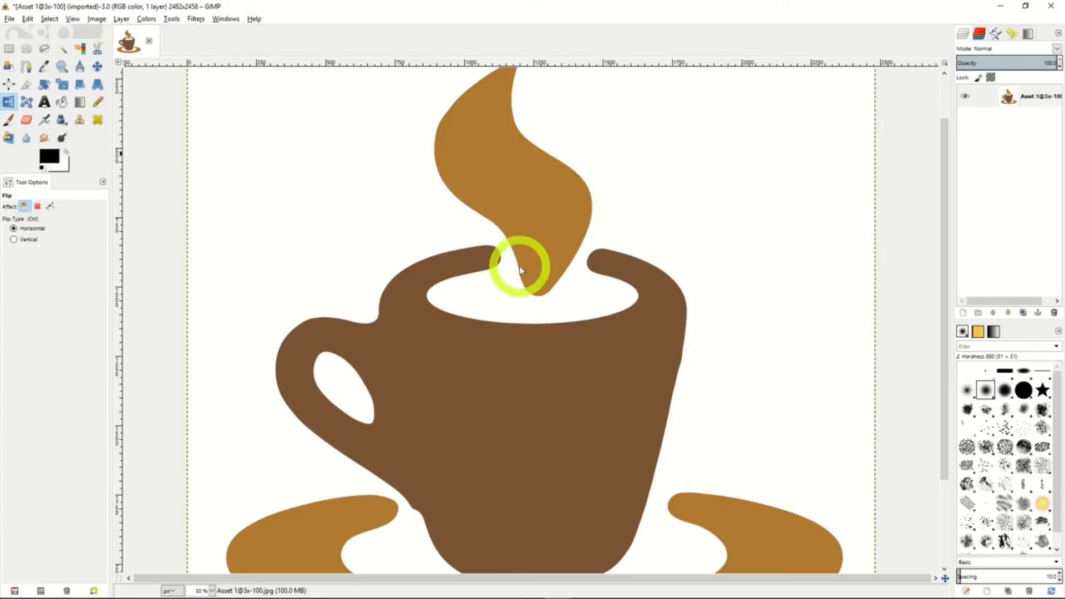
{"action": "left_click", "coordinate": [518, 269]}
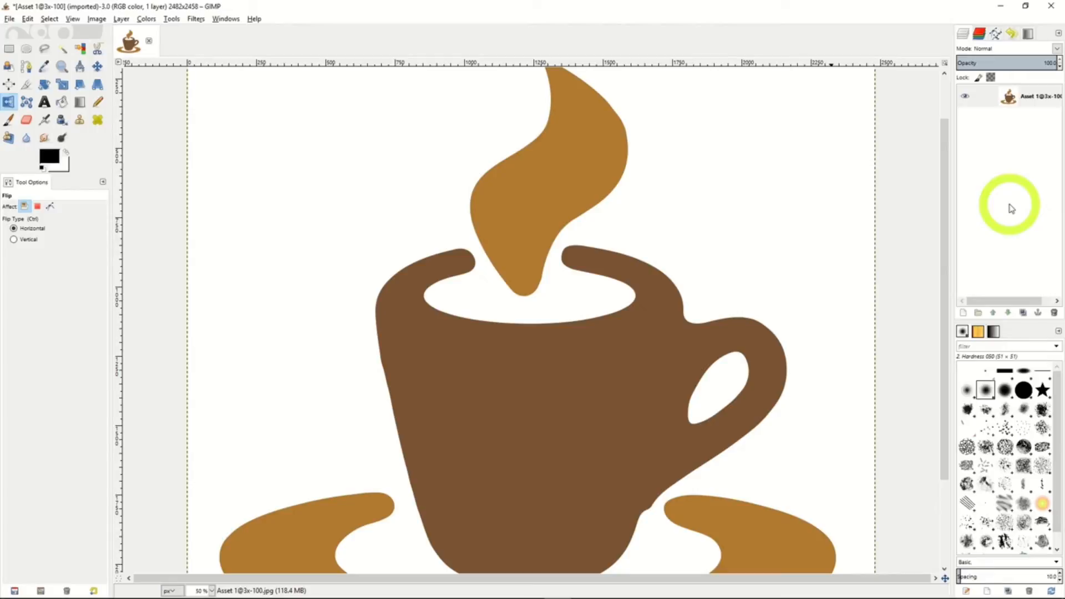
Add a new 2482 × 2458 px layer named "Layer" with transparency fill above the coffee cup layer.
{"action": "left_click", "coordinate": [1023, 96]}
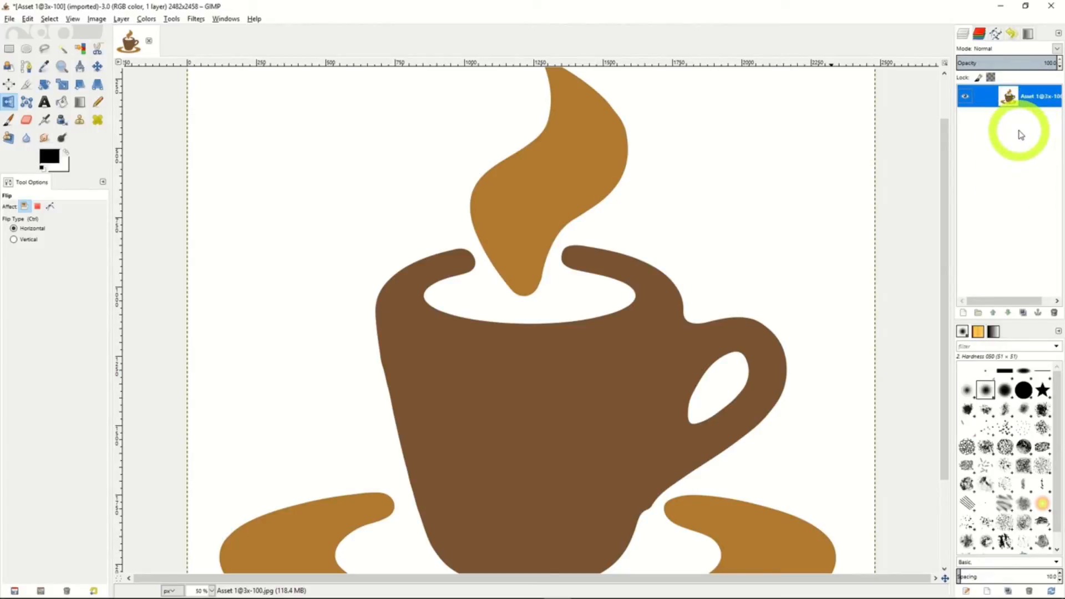
{"action": "left_click", "coordinate": [963, 314]}
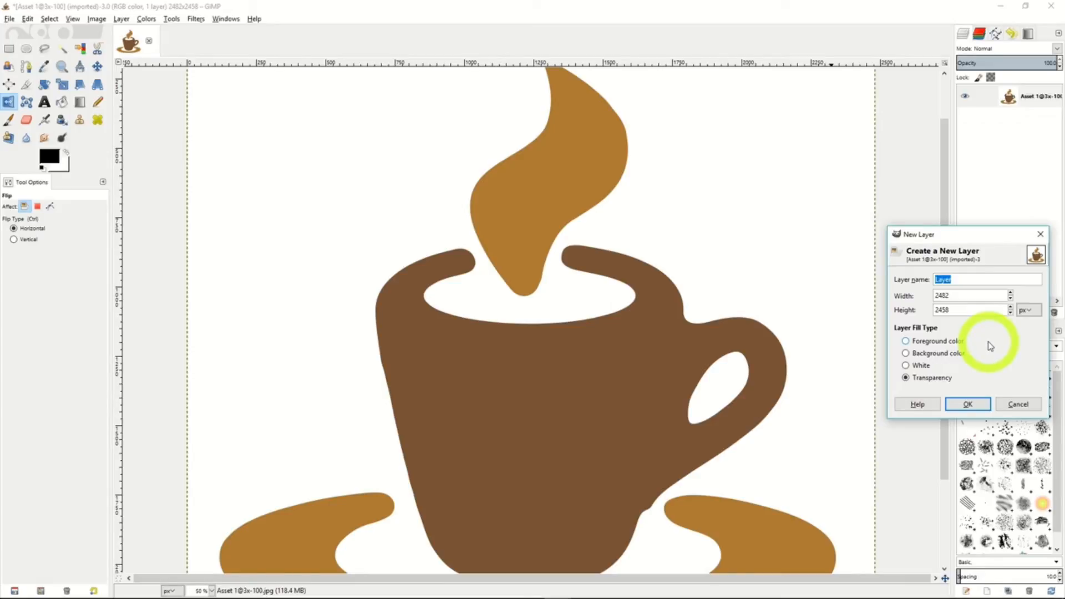
{"action": "left_click", "coordinate": [977, 405]}
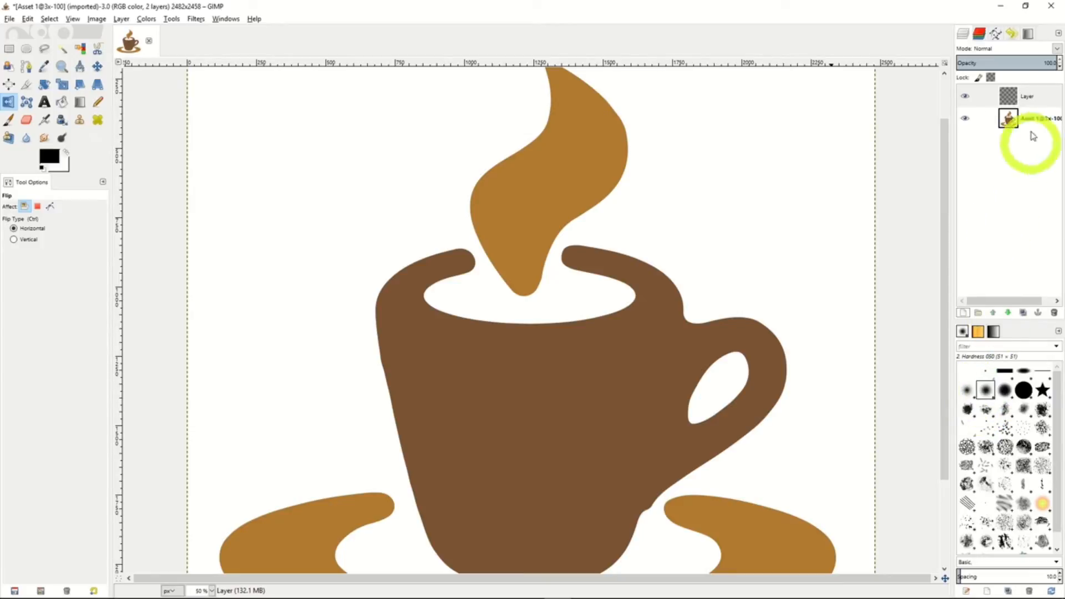
Examine the Scale Layer settings for the new layer without scaling, and merge the layer down into the coffee cup layer.
{"action": "right_click", "coordinate": [1038, 100]}
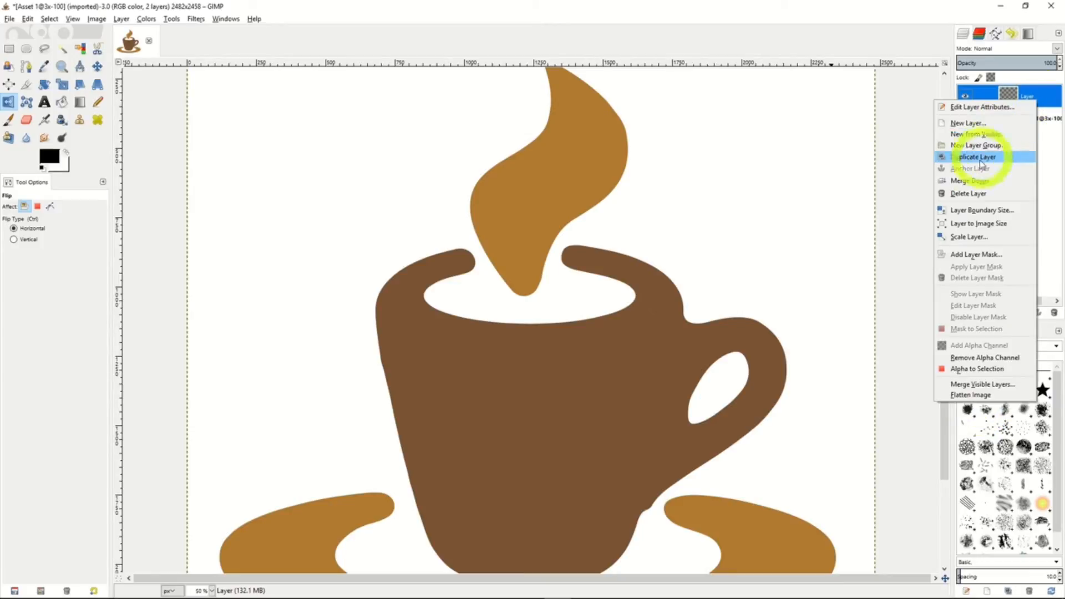
{"action": "left_click", "coordinate": [967, 237]}
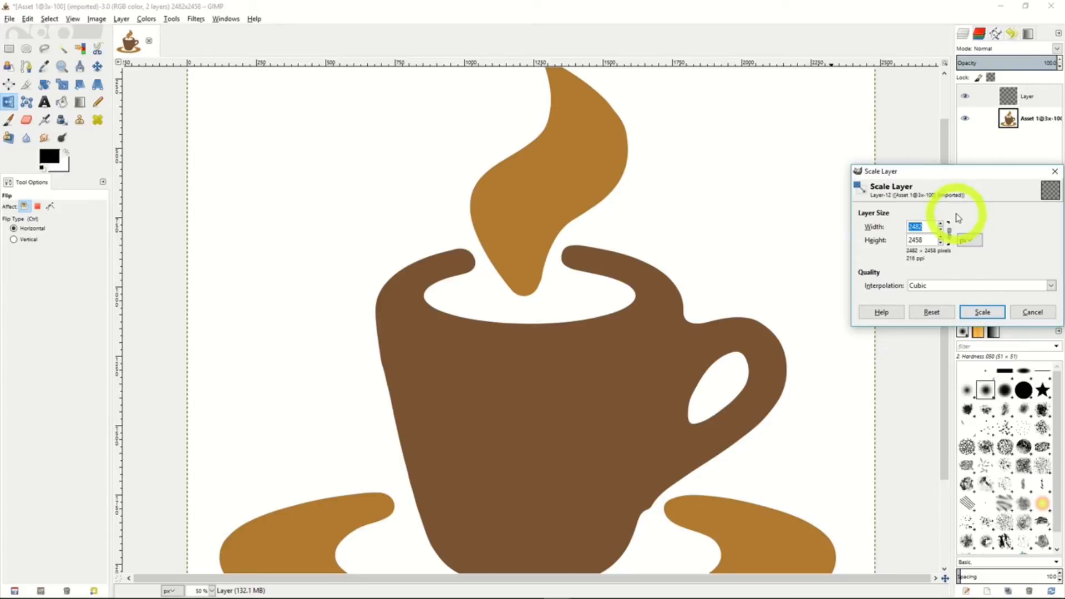
{"action": "left_click", "coordinate": [1023, 311]}
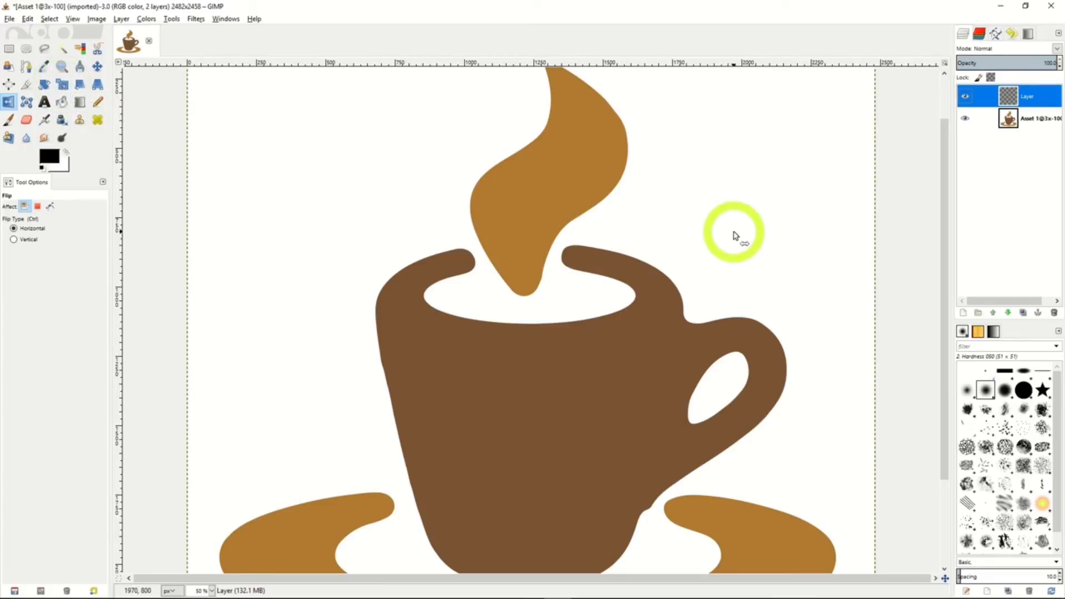
{"action": "right_click", "coordinate": [1034, 100]}
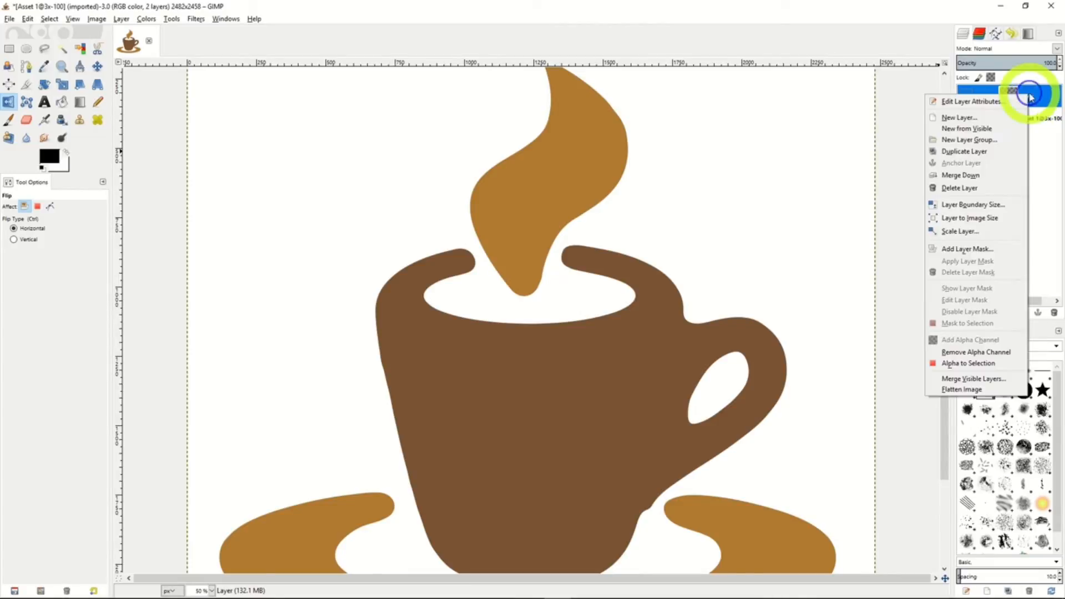
{"action": "left_click", "coordinate": [977, 176]}
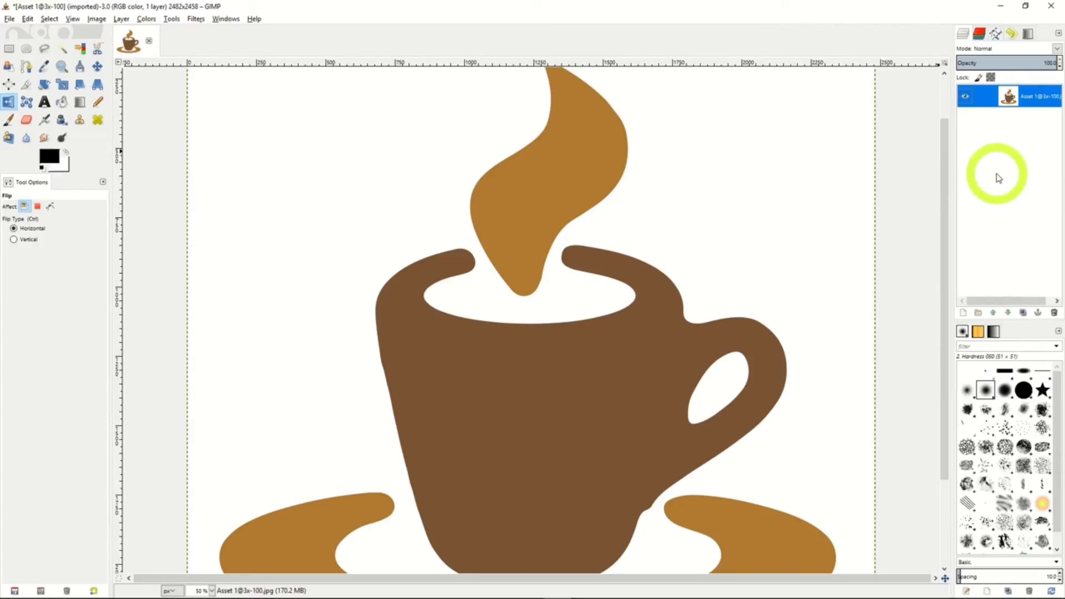
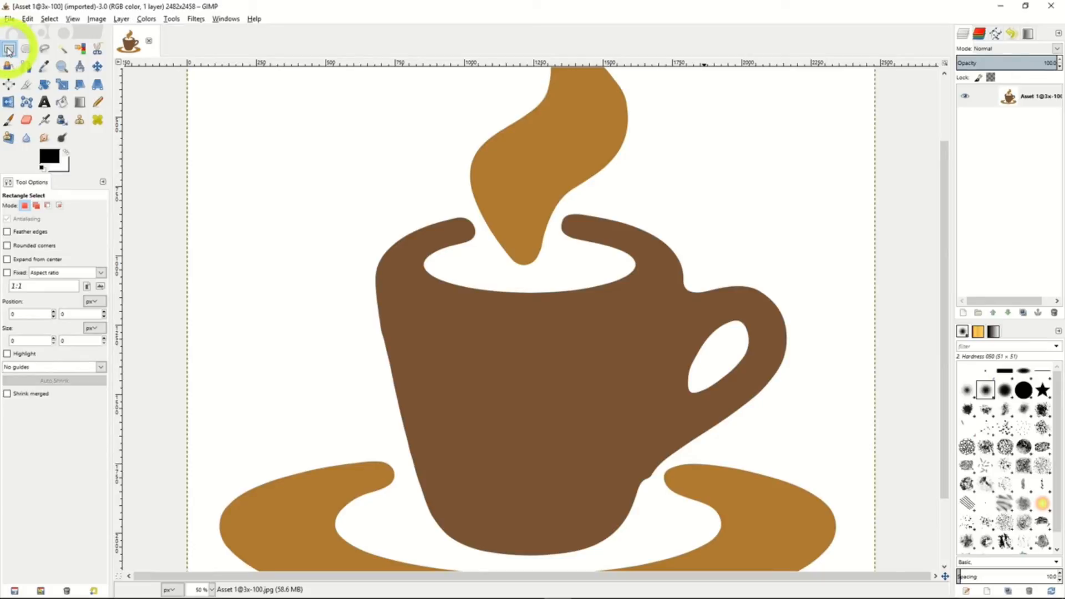
Draw a rectangular selection of about 934 × 768 px over the cup's rim, and replace it with an elliptical selection of about 882 × 854 px.
{"action": "left_click_drag", "start_coordinate": [423, 179], "coordinate": [680, 391]}
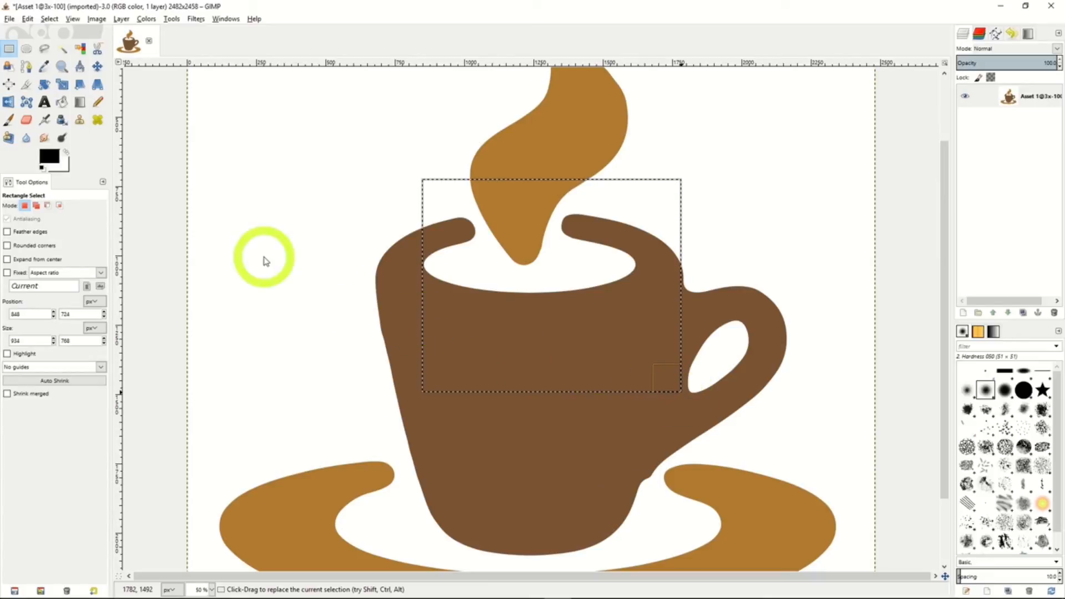
{"action": "left_click", "coordinate": [26, 50]}
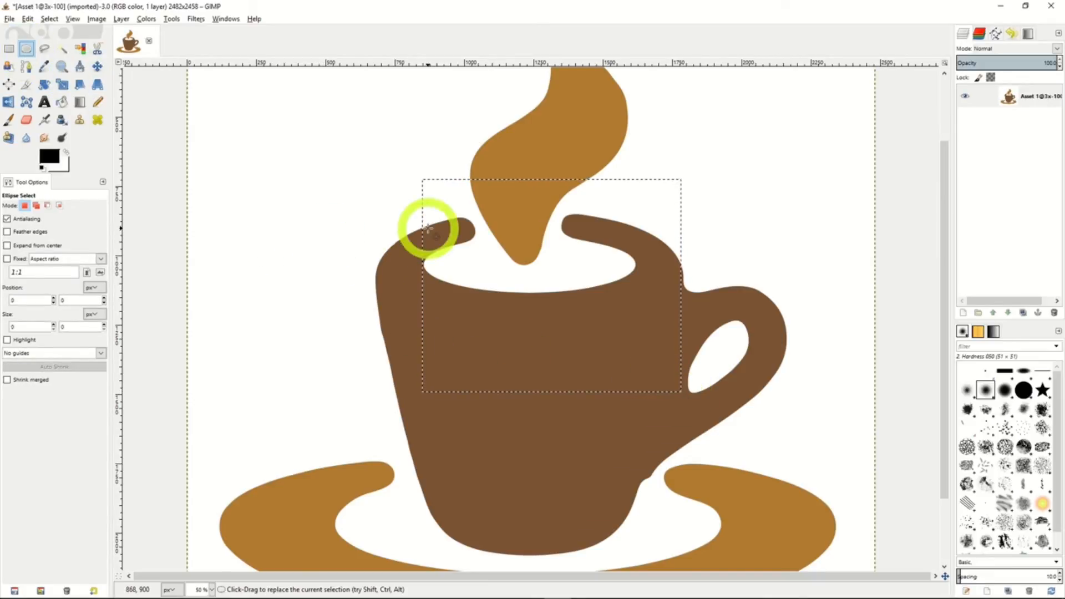
{"action": "left_click_drag", "start_coordinate": [428, 227], "coordinate": [673, 464]}
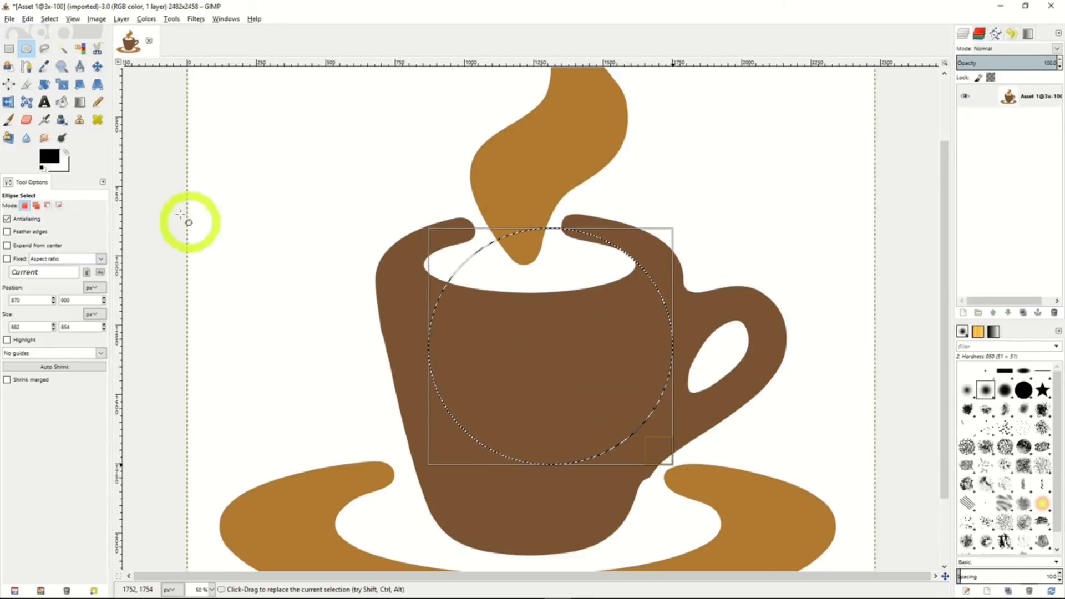
Outline the cup freehand with the Free Select tool, and replace that selection with a Fuzzy Select of the steam shape.
{"action": "left_click", "coordinate": [44, 49]}
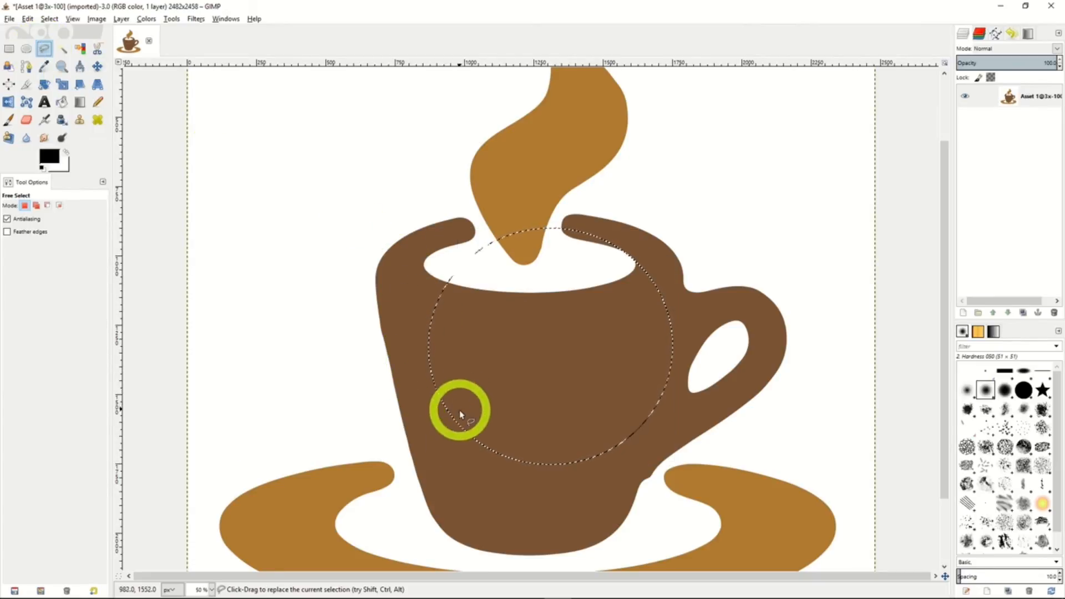
{"action": "mouse_move", "coordinate": [427, 405]}
{"action": "left_mouse_down"}
{"action": "mouse_move", "coordinate": [357, 338]}
{"action": "mouse_move", "coordinate": [335, 257]}
{"action": "mouse_move", "coordinate": [435, 180]}
{"action": "mouse_move", "coordinate": [579, 182]}
{"action": "mouse_move", "coordinate": [680, 198]}
{"action": "mouse_move", "coordinate": [744, 244]}
{"action": "mouse_move", "coordinate": [764, 371]}
{"action": "mouse_move", "coordinate": [734, 445]}
{"action": "mouse_move", "coordinate": [605, 532]}
{"action": "mouse_move", "coordinate": [455, 509]}
{"action": "mouse_move", "coordinate": [398, 462]}
{"action": "mouse_move", "coordinate": [356, 351]}
{"action": "left_mouse_up"}
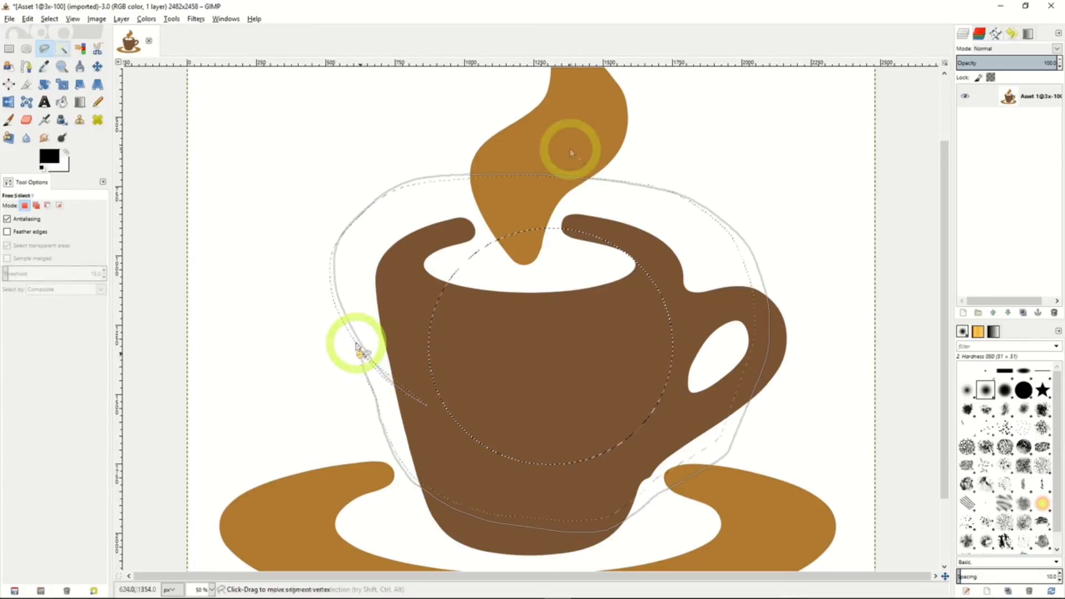
{"action": "key", "text": "u"}
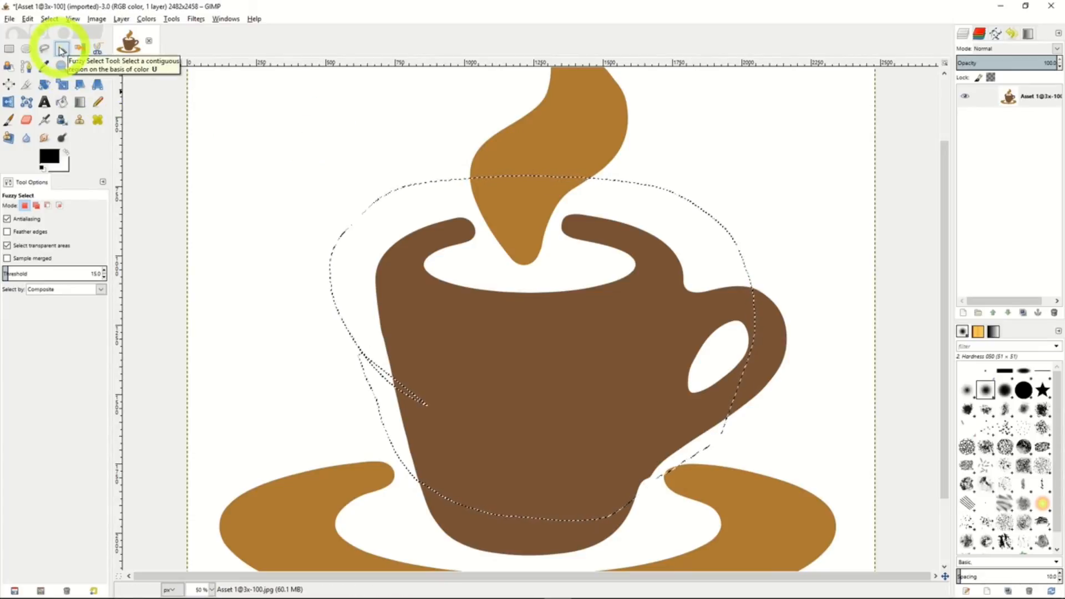
{"action": "left_click", "coordinate": [558, 146]}
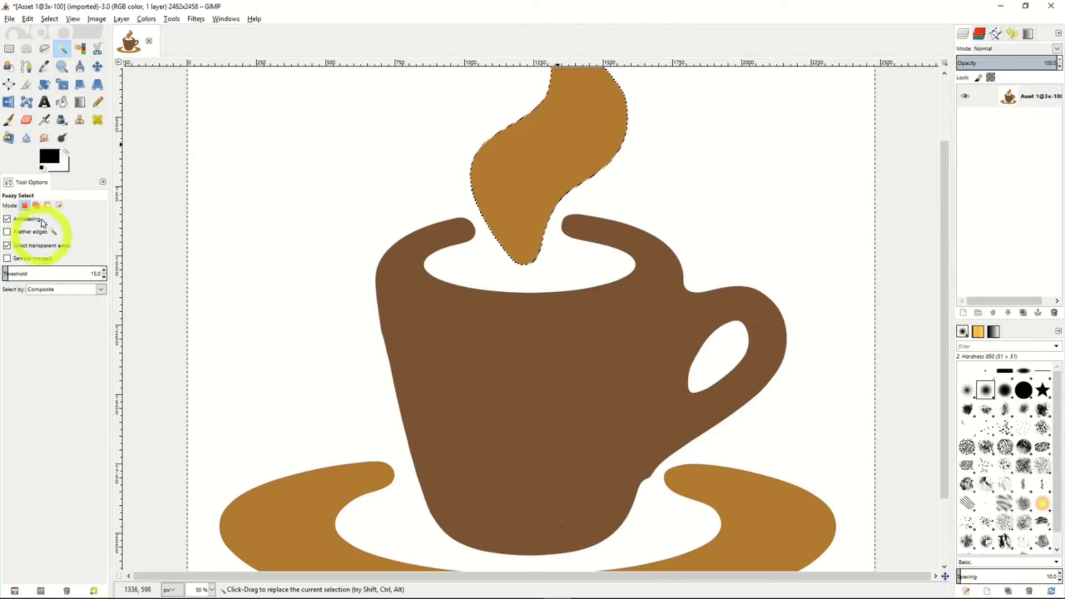
Trace the cup's left edge down from the rim with the Scissors Select tool, and pull one point outward off the edge.
{"action": "left_click", "coordinate": [80, 50]}
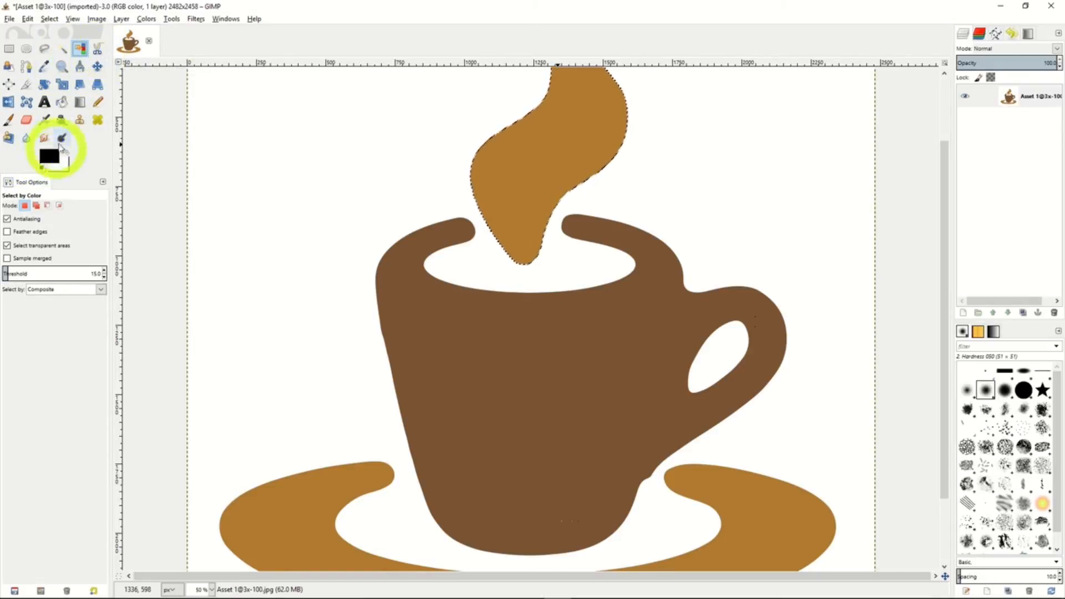
{"action": "left_click", "coordinate": [98, 51]}
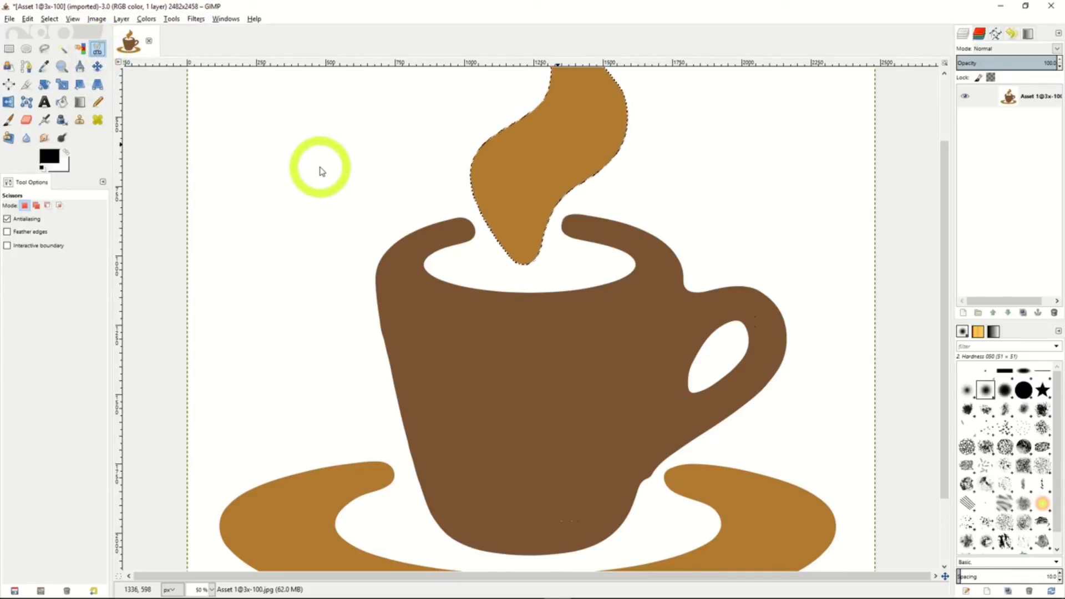
{"action": "left_click", "coordinate": [461, 218]}
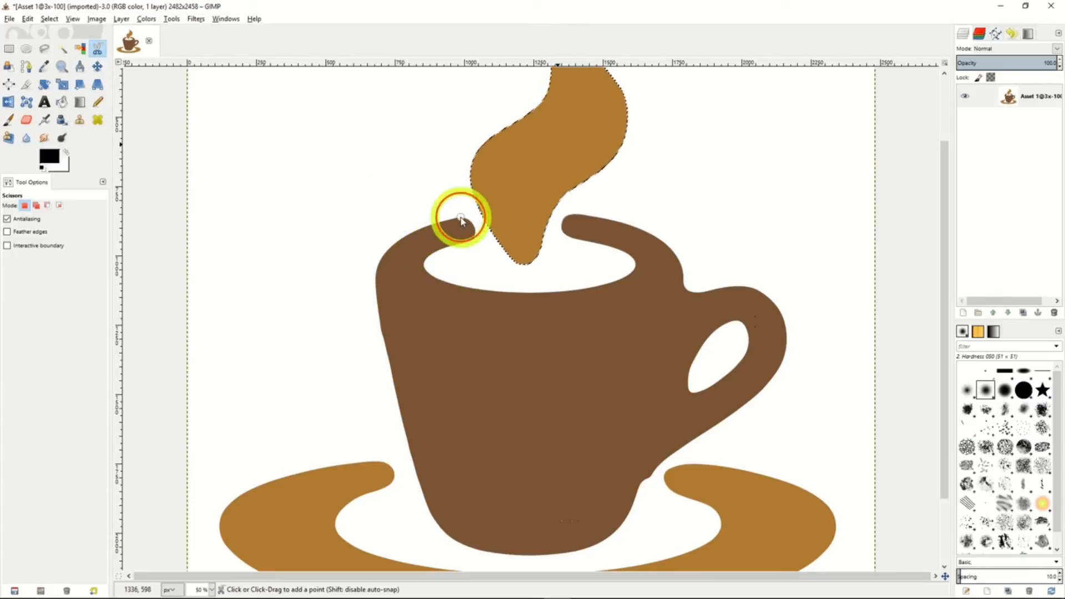
{"action": "left_click", "coordinate": [397, 241]}
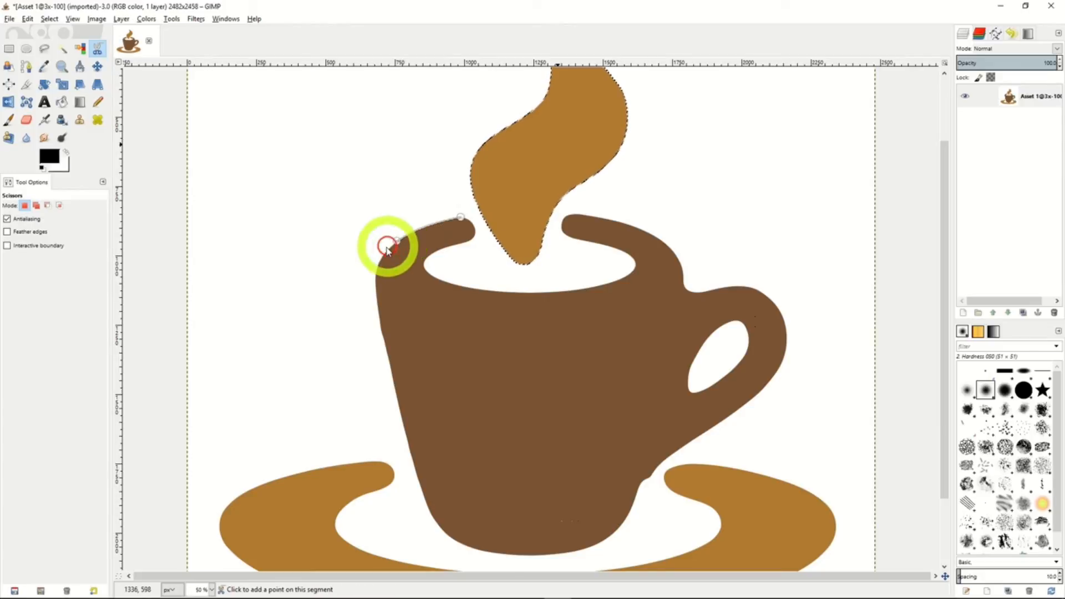
{"action": "left_click", "coordinate": [375, 276]}
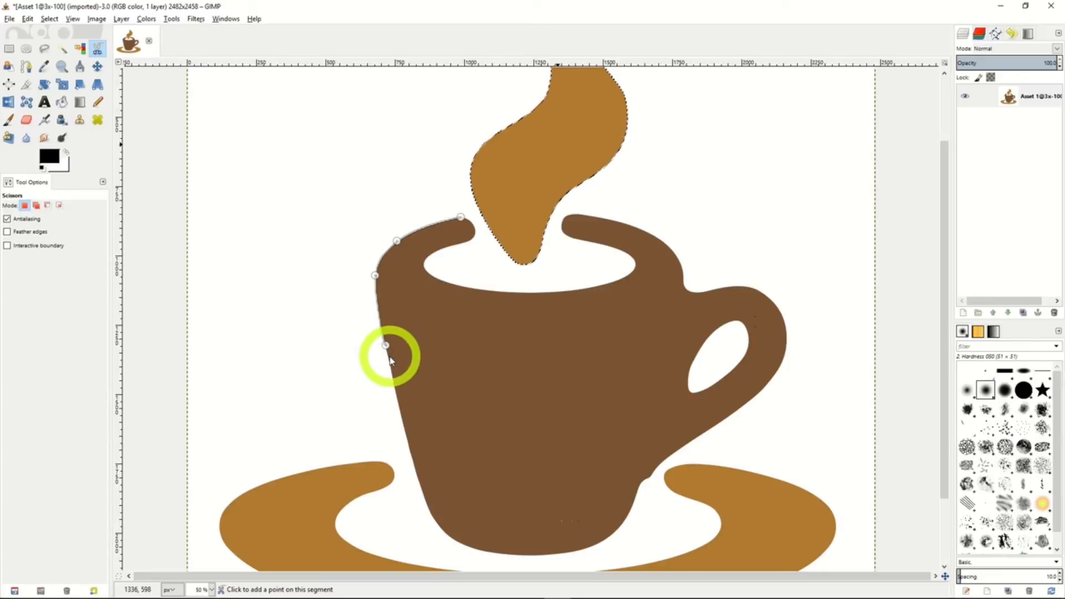
{"action": "left_click", "coordinate": [407, 448]}
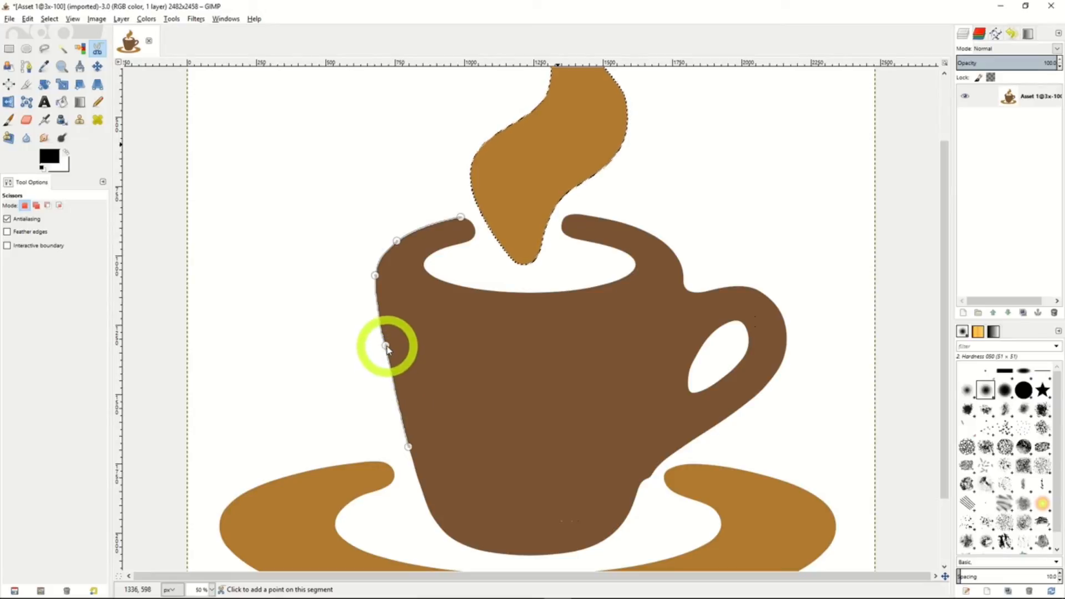
{"action": "left_click_drag", "start_coordinate": [387, 347], "coordinate": [378, 349]}
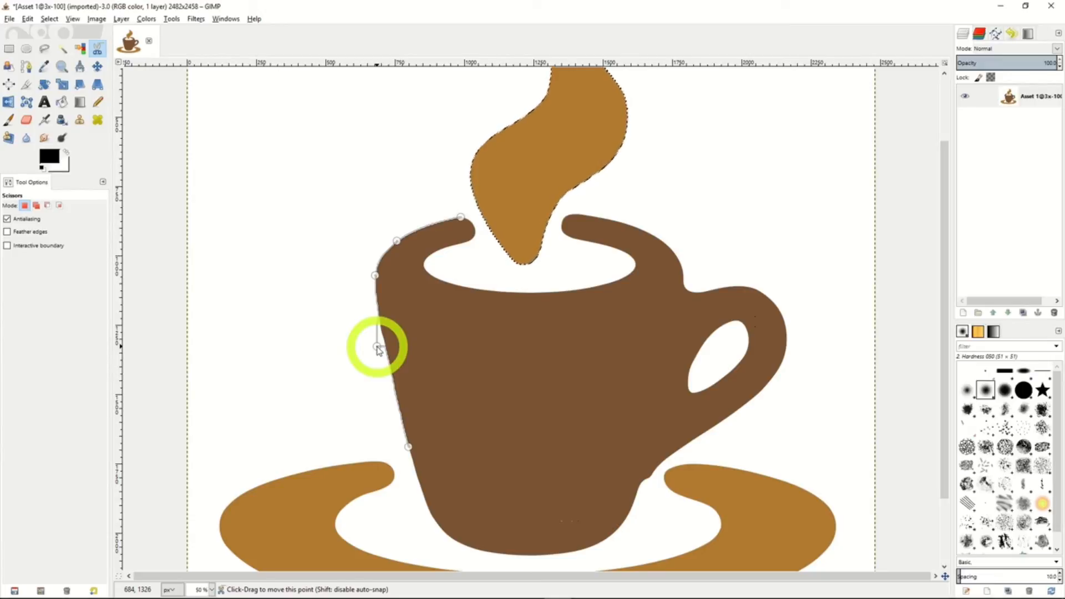
Roughly outline the cup with the Foreground Select tool, and paint over the cup to mark it as foreground.
{"action": "left_click", "coordinate": [8, 67]}
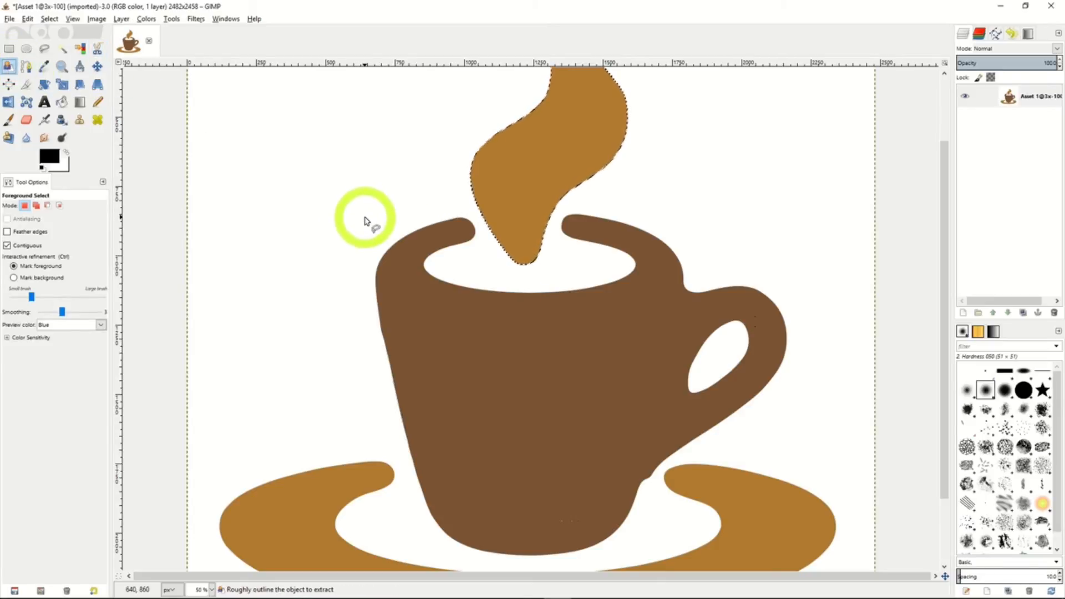
{"action": "mouse_move", "coordinate": [364, 217]}
{"action": "left_mouse_down"}
{"action": "mouse_move", "coordinate": [485, 202]}
{"action": "mouse_move", "coordinate": [678, 223]}
{"action": "mouse_move", "coordinate": [777, 251]}
{"action": "mouse_move", "coordinate": [811, 313]}
{"action": "mouse_move", "coordinate": [771, 463]}
{"action": "mouse_move", "coordinate": [738, 494]}
{"action": "mouse_move", "coordinate": [615, 552]}
{"action": "mouse_move", "coordinate": [478, 557]}
{"action": "mouse_move", "coordinate": [382, 499]}
{"action": "mouse_move", "coordinate": [357, 394]}
{"action": "mouse_move", "coordinate": [364, 218]}
{"action": "left_mouse_up"}
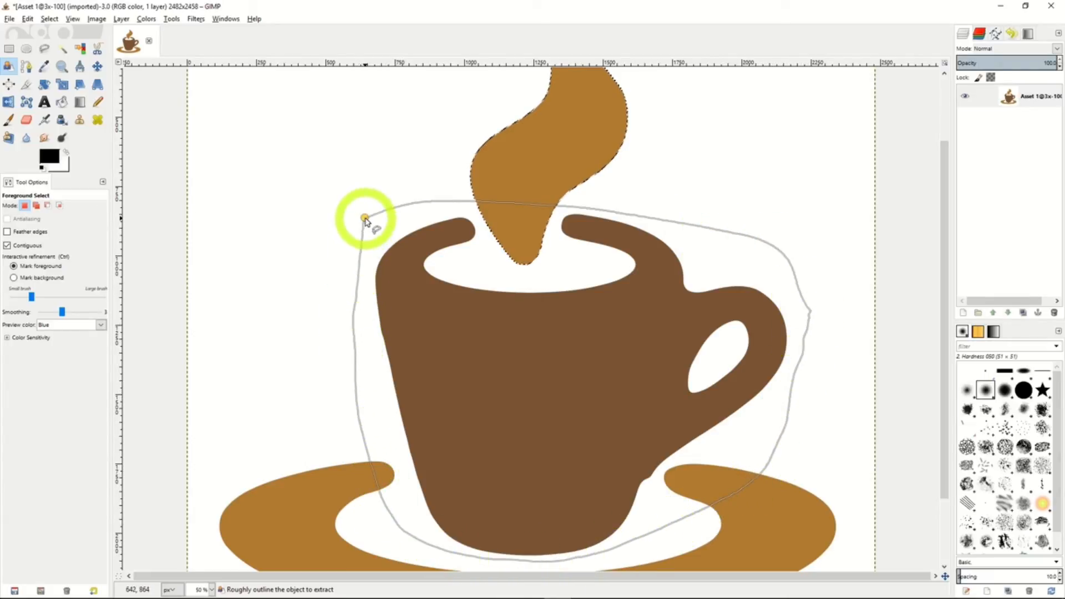
{"action": "key", "text": "Return"}
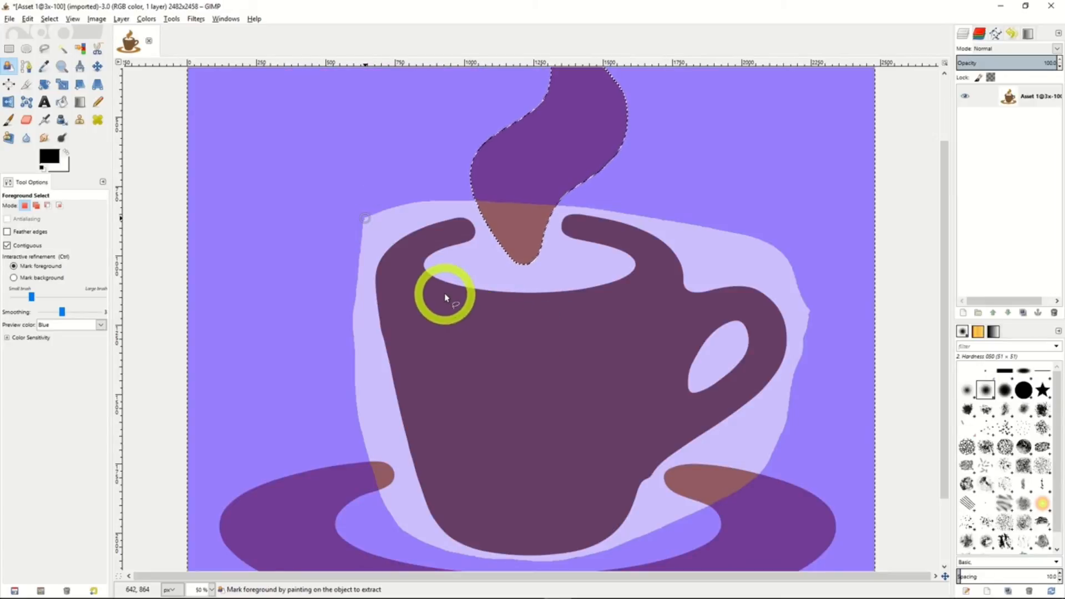
{"action": "mouse_move", "coordinate": [460, 235]}
{"action": "left_mouse_down"}
{"action": "mouse_move", "coordinate": [410, 265]}
{"action": "mouse_move", "coordinate": [447, 368]}
{"action": "mouse_move", "coordinate": [491, 374]}
{"action": "mouse_move", "coordinate": [494, 448]}
{"action": "mouse_move", "coordinate": [549, 404]}
{"action": "mouse_move", "coordinate": [524, 444]}
{"action": "mouse_move", "coordinate": [612, 371]}
{"action": "mouse_move", "coordinate": [670, 351]}
{"action": "mouse_move", "coordinate": [646, 253]}
{"action": "mouse_move", "coordinate": [577, 233]}
{"action": "mouse_move", "coordinate": [626, 257]}
{"action": "mouse_move", "coordinate": [642, 304]}
{"action": "mouse_move", "coordinate": [756, 307]}
{"action": "mouse_move", "coordinate": [759, 370]}
{"action": "mouse_move", "coordinate": [729, 398]}
{"action": "mouse_move", "coordinate": [671, 419]}
{"action": "mouse_move", "coordinate": [666, 348]}
{"action": "mouse_move", "coordinate": [679, 322]}
{"action": "mouse_move", "coordinate": [612, 493]}
{"action": "mouse_move", "coordinate": [564, 540]}
{"action": "mouse_move", "coordinate": [473, 541]}
{"action": "mouse_move", "coordinate": [451, 508]}
{"action": "mouse_move", "coordinate": [441, 422]}
{"action": "mouse_move", "coordinate": [428, 416]}
{"action": "mouse_move", "coordinate": [395, 294]}
{"action": "mouse_move", "coordinate": [406, 281]}
{"action": "mouse_move", "coordinate": [535, 346]}
{"action": "mouse_move", "coordinate": [602, 308]}
{"action": "mouse_move", "coordinate": [549, 472]}
{"action": "left_mouse_up"}
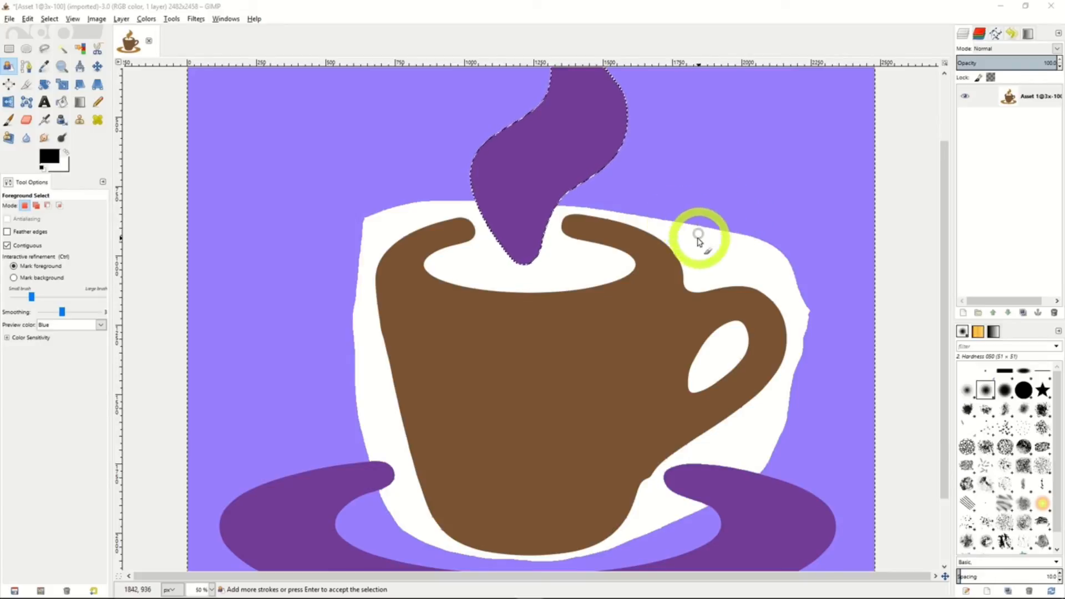
{"action": "left_click", "coordinate": [809, 21]}
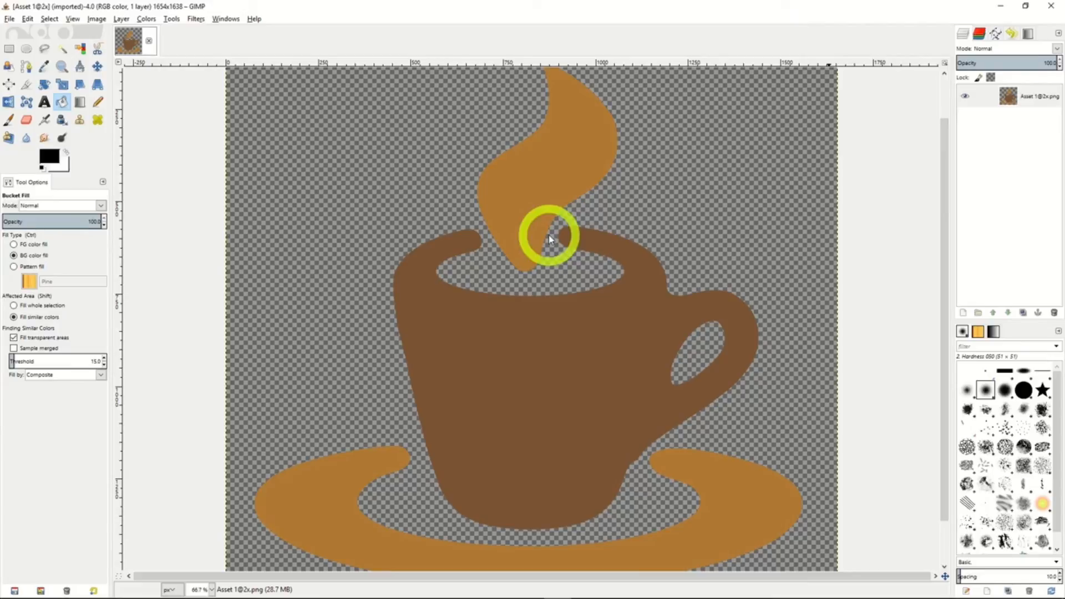
Paint a black square outline with the size 20 Paintbrush on the transparent area to the left of the steam.
{"action": "left_click", "coordinate": [8, 121]}
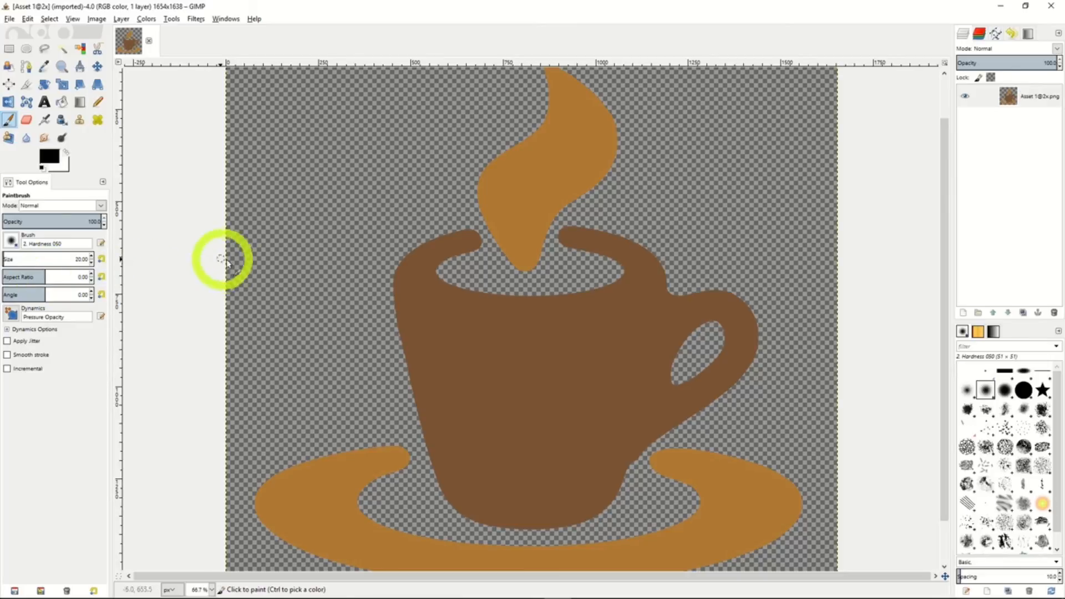
{"action": "mouse_move", "coordinate": [278, 132]}
{"action": "left_mouse_down"}
{"action": "mouse_move", "coordinate": [277, 185]}
{"action": "mouse_move", "coordinate": [368, 188]}
{"action": "mouse_move", "coordinate": [363, 111]}
{"action": "mouse_move", "coordinate": [275, 117]}
{"action": "mouse_move", "coordinate": [278, 134]}
{"action": "left_mouse_up"}
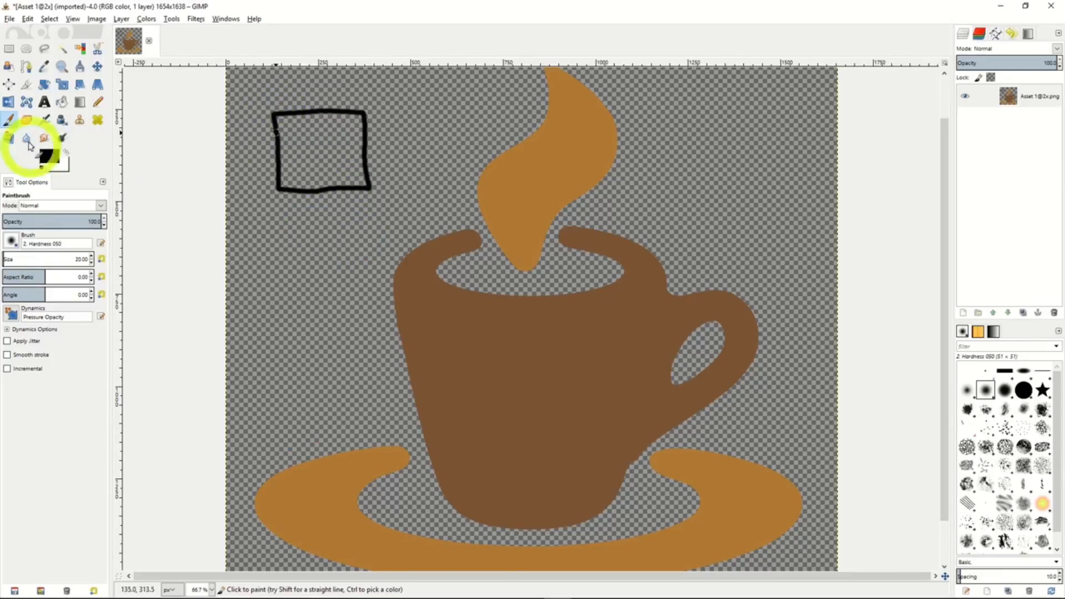
Bucket-fill the inside of the painted square with the white background color, and refill it with the Pine pattern.
{"action": "left_click", "coordinate": [62, 102]}
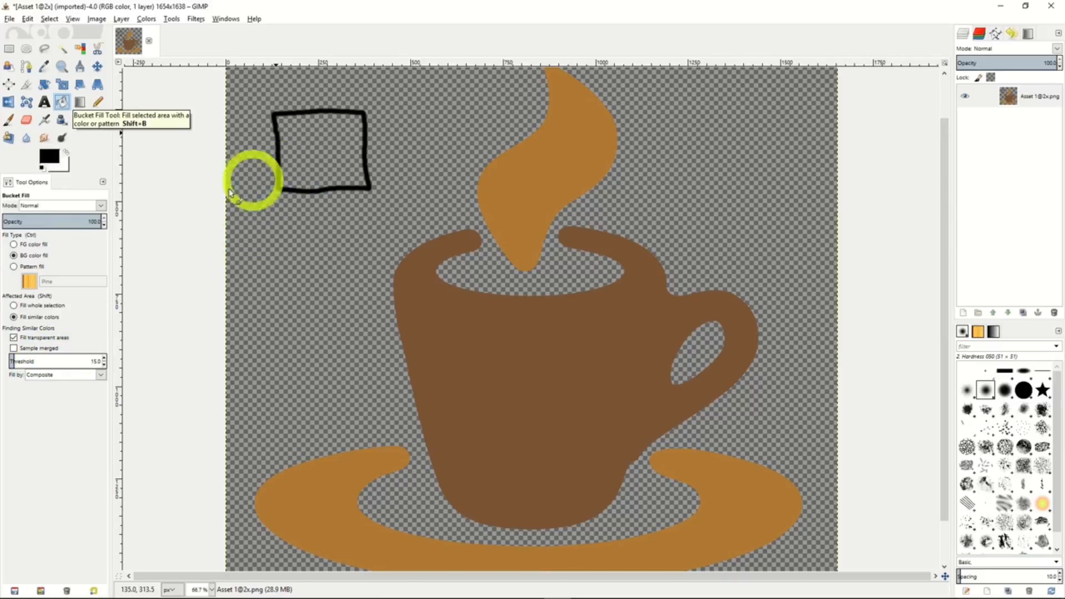
{"action": "left_click", "coordinate": [26, 256]}
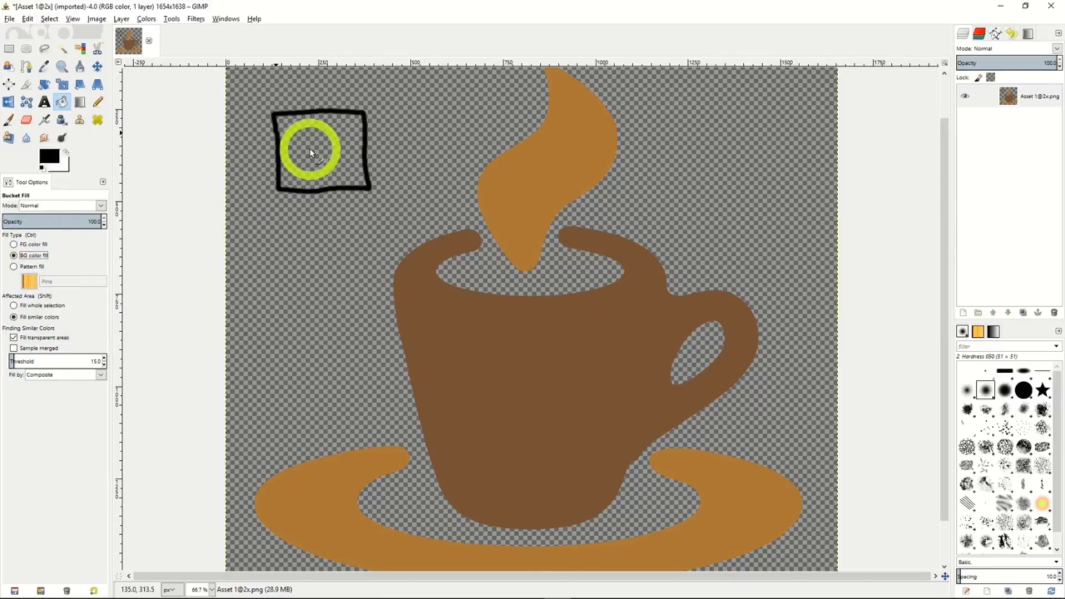
{"action": "left_click", "coordinate": [312, 153]}
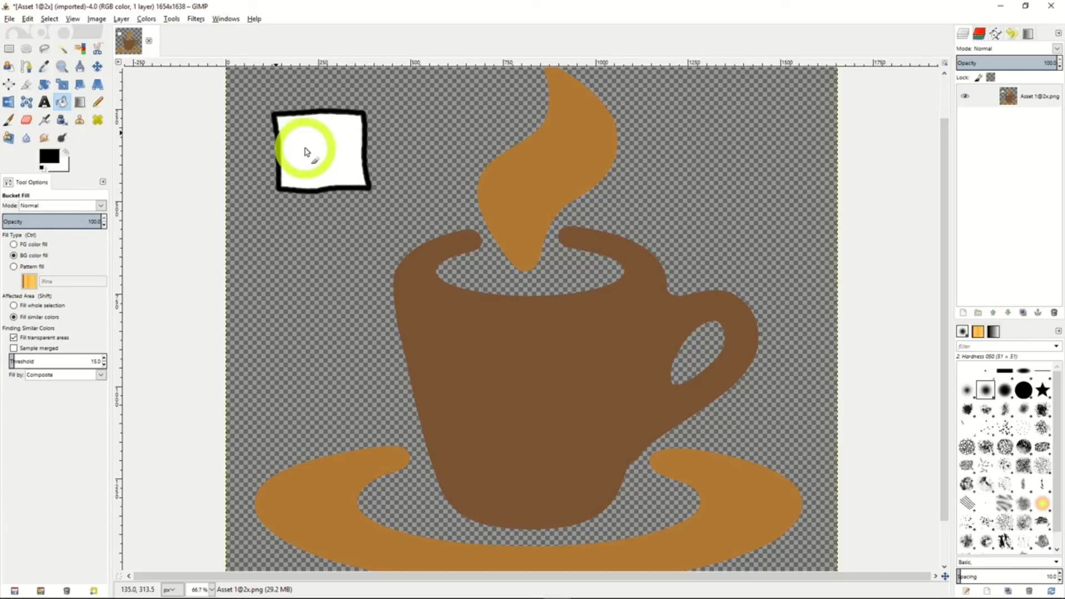
{"action": "left_click", "coordinate": [29, 268]}
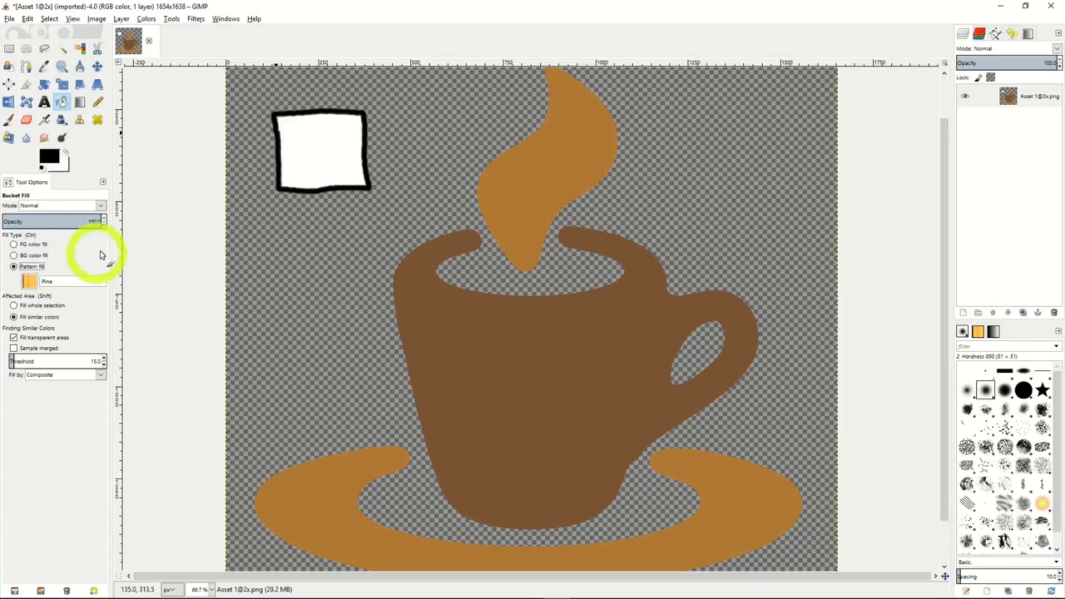
{"action": "left_click", "coordinate": [326, 154]}
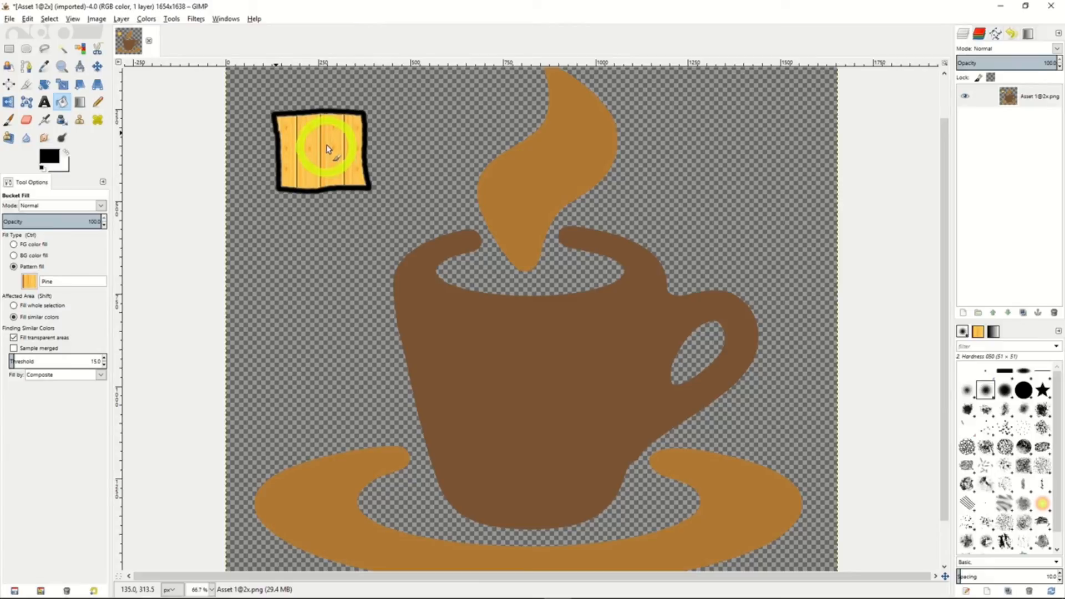
Try a Radial foreground-to-background gradient with the Blend tool in a rectangular selection of about 239 × 188 px inside the square.
{"action": "left_click", "coordinate": [80, 103]}
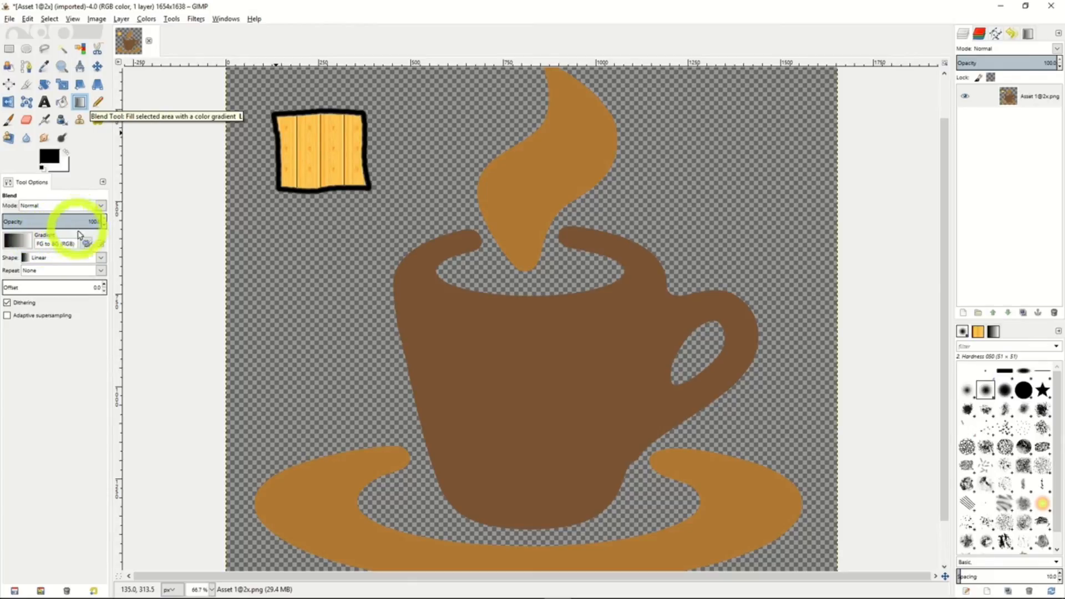
{"action": "left_click", "coordinate": [99, 258]}
{"action": "left_click", "coordinate": [61, 283]}
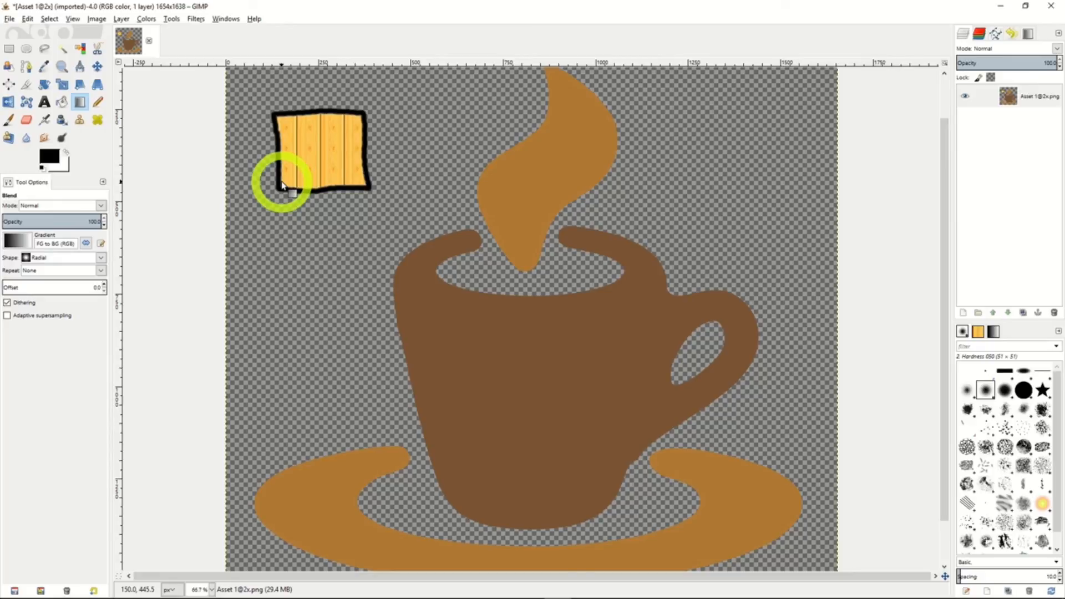
{"action": "key", "text": "r"}
{"action": "left_click_drag", "start_coordinate": [277, 117], "coordinate": [366, 187]}
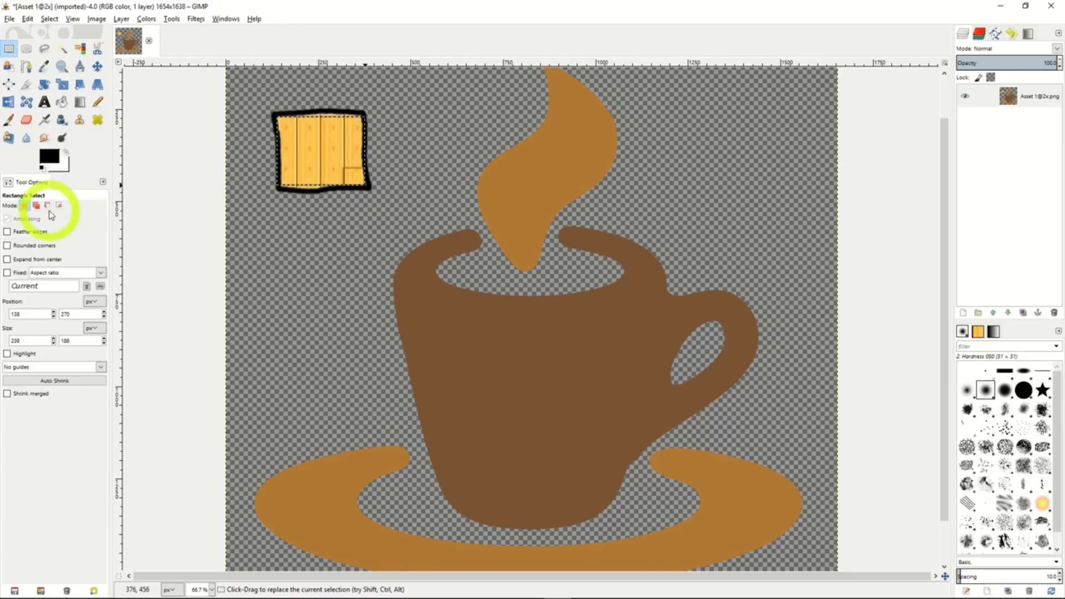
{"action": "left_click", "coordinate": [85, 104]}
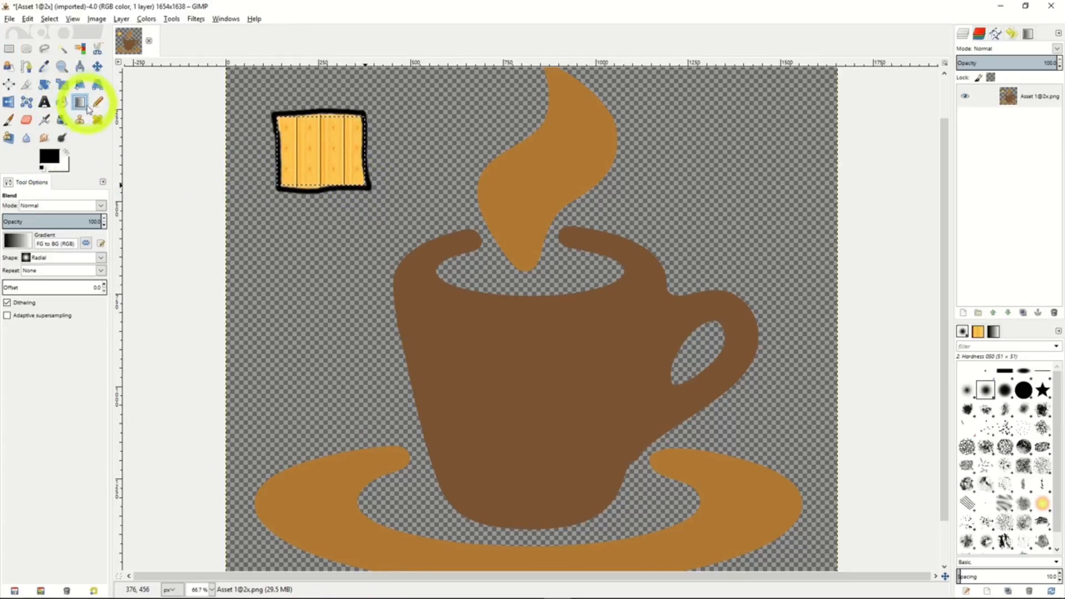
{"action": "left_click_drag", "start_coordinate": [284, 170], "coordinate": [356, 126]}
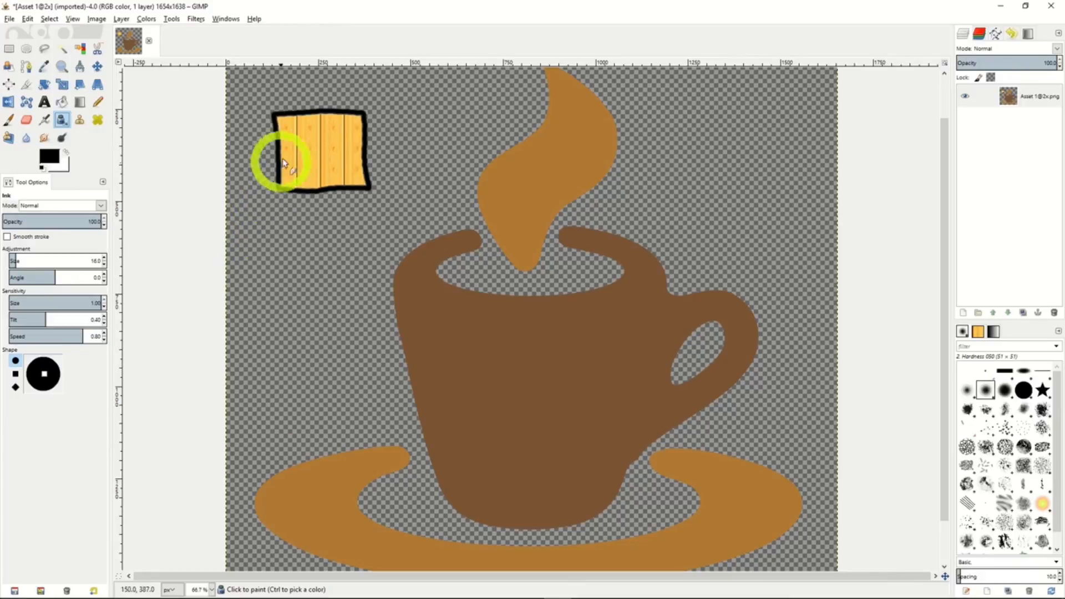
Draw a smiling face inside the square with the size 16 Ink tool, and airbrush a rounded outline around the square at flow 20.1.
{"action": "mouse_move", "coordinate": [309, 131]}
{"action": "left_mouse_down"}
{"action": "mouse_move", "coordinate": [311, 119]}
{"action": "mouse_move", "coordinate": [312, 137]}
{"action": "mouse_move", "coordinate": [331, 140]}
{"action": "mouse_move", "coordinate": [286, 160]}
{"action": "mouse_move", "coordinate": [337, 167]}
{"action": "mouse_move", "coordinate": [357, 157]}
{"action": "left_mouse_up"}
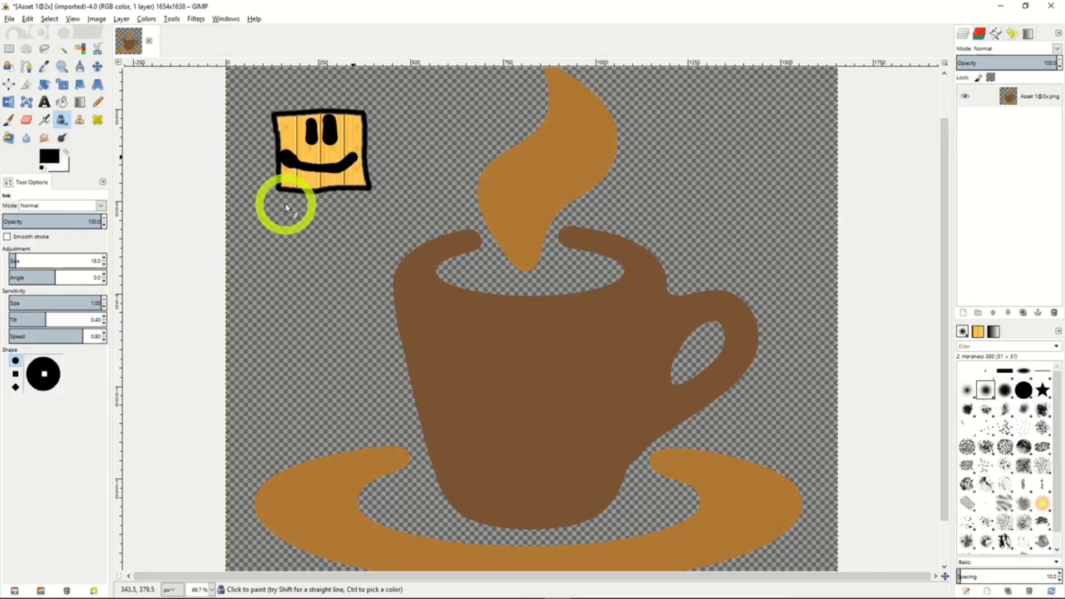
{"action": "left_click", "coordinate": [45, 120]}
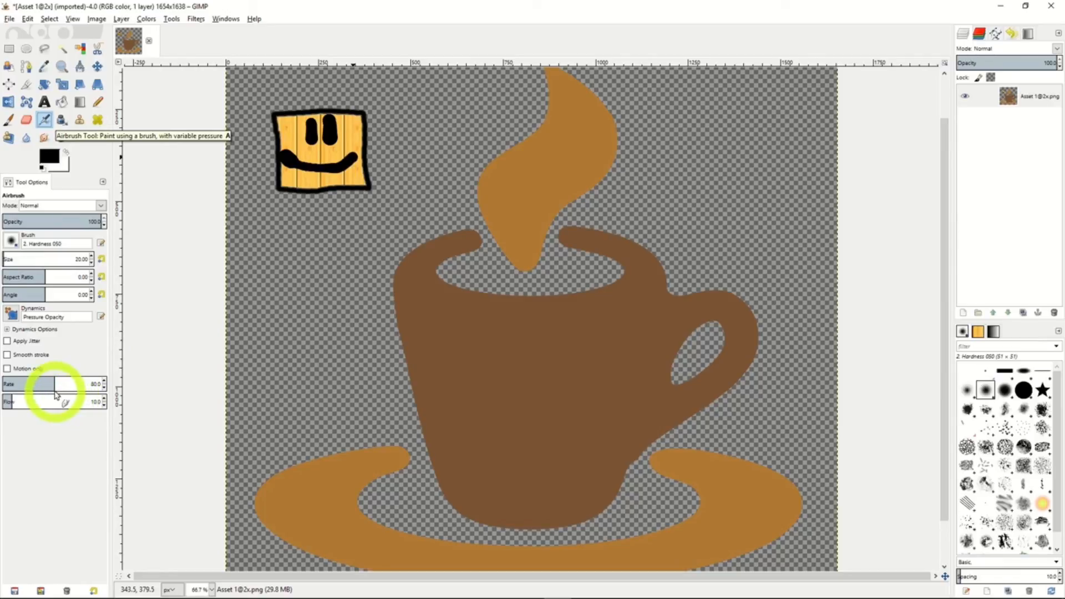
{"action": "left_click_drag", "start_coordinate": [12, 401], "coordinate": [24, 404]}
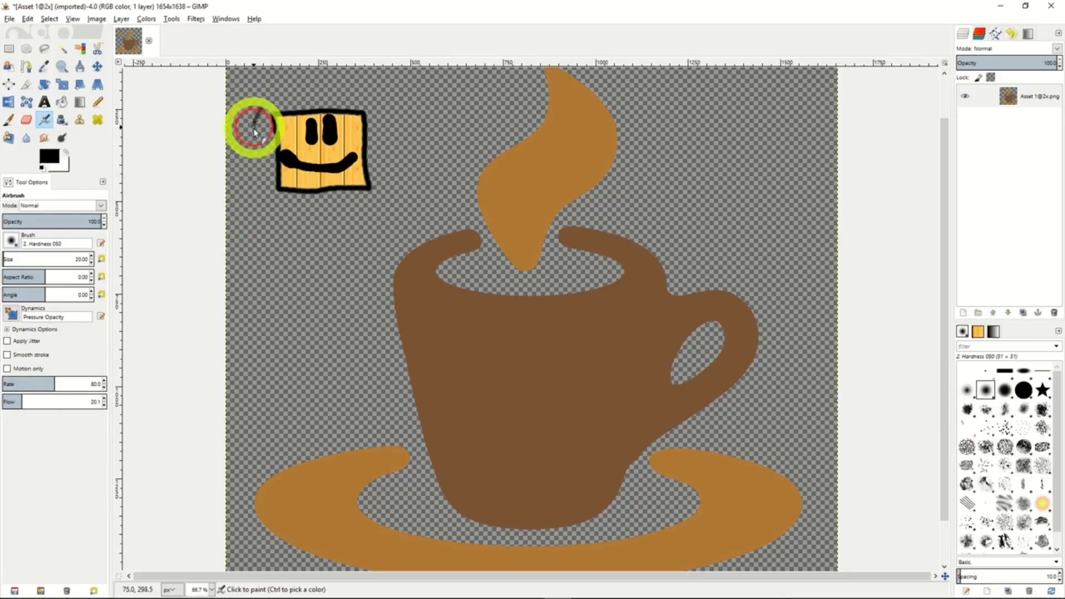
{"action": "mouse_move", "coordinate": [254, 132]}
{"action": "left_mouse_down"}
{"action": "mouse_move", "coordinate": [270, 210]}
{"action": "mouse_move", "coordinate": [352, 215]}
{"action": "mouse_move", "coordinate": [388, 204]}
{"action": "mouse_move", "coordinate": [403, 146]}
{"action": "mouse_move", "coordinate": [387, 99]}
{"action": "mouse_move", "coordinate": [260, 115]}
{"action": "left_mouse_up"}
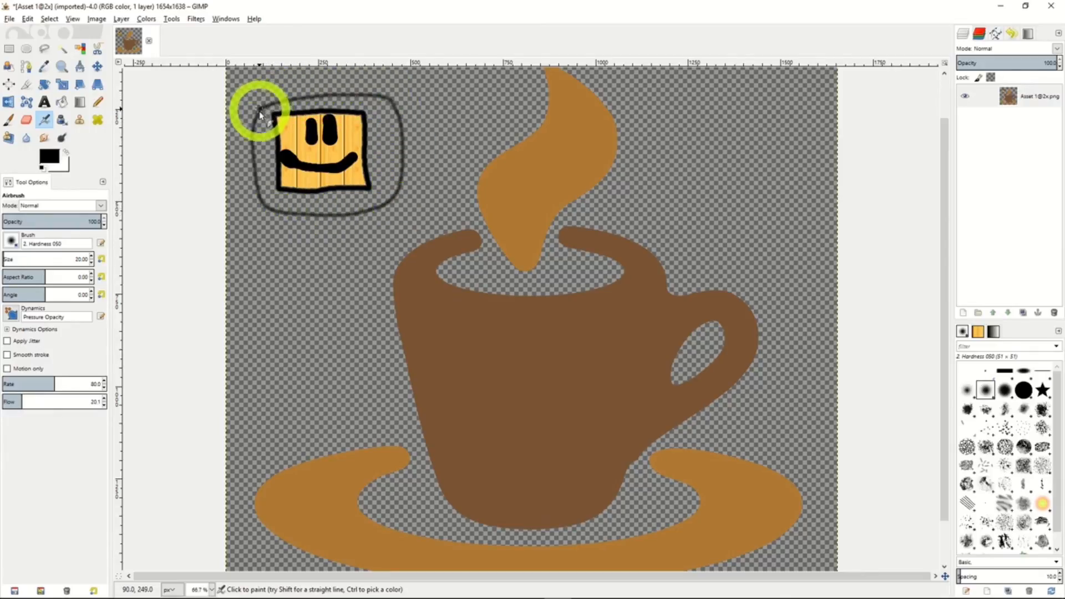
Set the Airbrush flow to 30.0 and spray a curved looping stroke below and around the outer side of the rounded outline.
{"action": "left_click_drag", "start_coordinate": [24, 400], "coordinate": [120, 401]}
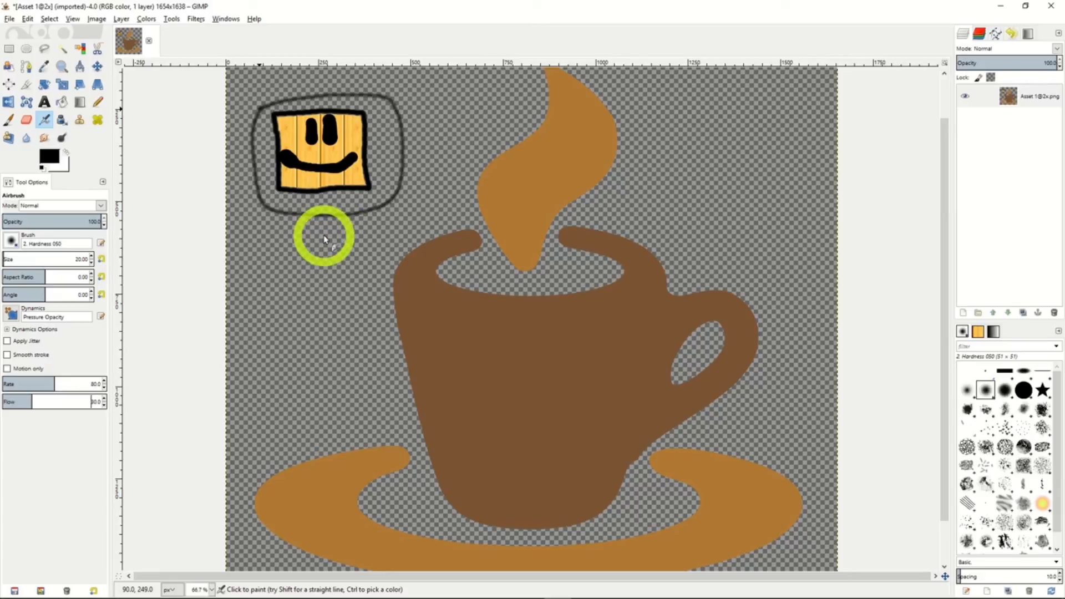
{"action": "mouse_move", "coordinate": [299, 227]}
{"action": "left_mouse_down"}
{"action": "mouse_move", "coordinate": [398, 220]}
{"action": "mouse_move", "coordinate": [428, 195]}
{"action": "mouse_move", "coordinate": [434, 163]}
{"action": "mouse_move", "coordinate": [415, 133]}
{"action": "mouse_move", "coordinate": [421, 108]}
{"action": "mouse_move", "coordinate": [402, 102]}
{"action": "mouse_move", "coordinate": [436, 142]}
{"action": "mouse_move", "coordinate": [444, 191]}
{"action": "mouse_move", "coordinate": [428, 218]}
{"action": "mouse_move", "coordinate": [374, 244]}
{"action": "left_mouse_up"}
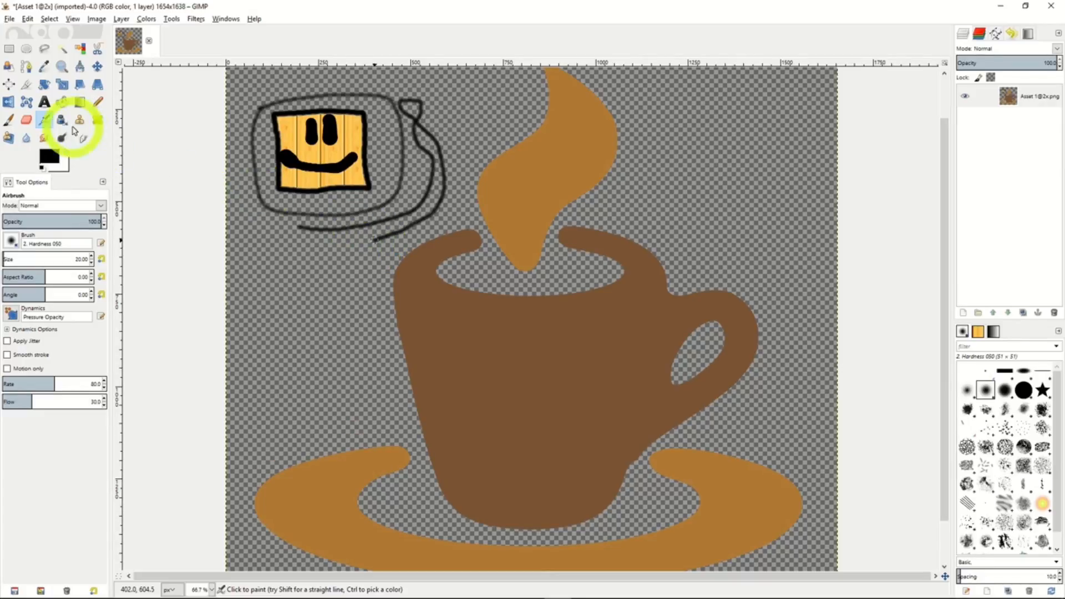
Draw a horizontal line about 350 px long beside the steam with the size 20 Pencil, plus a V-shaped stroke atop the smiling square.
{"action": "left_click", "coordinate": [99, 103]}
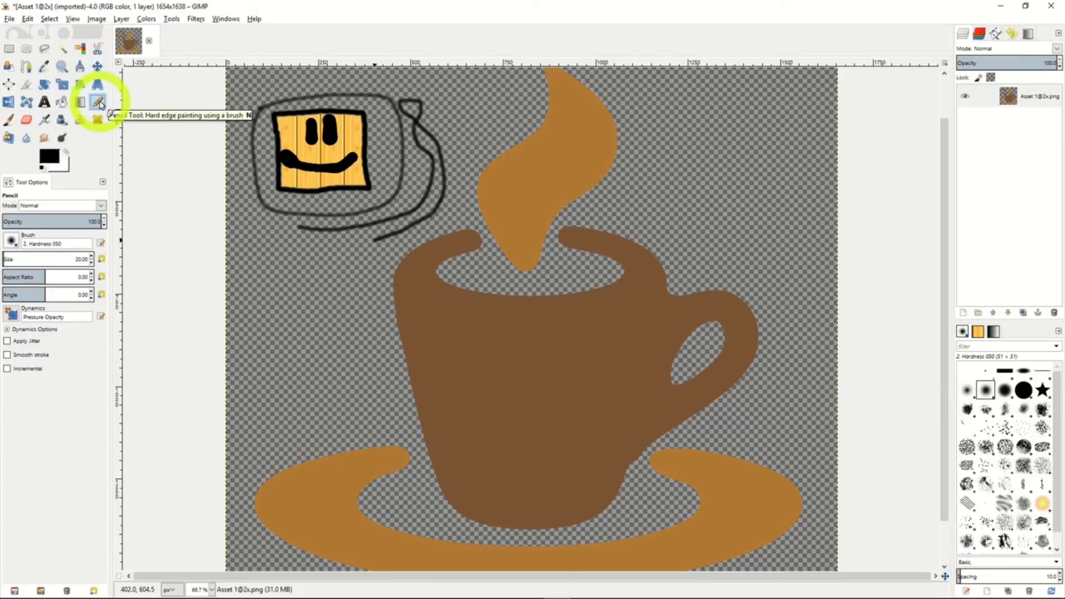
{"action": "left_click", "coordinate": [373, 81]}
{"action": "left_click_drag", "start_coordinate": [372, 82], "coordinate": [499, 82]}
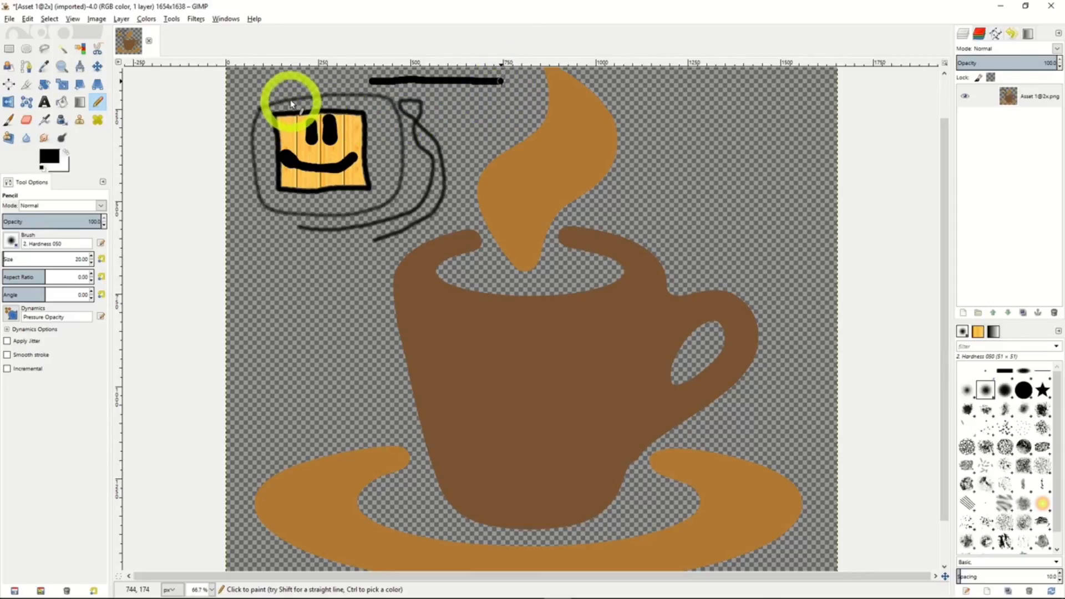
{"action": "mouse_move", "coordinate": [290, 101]}
{"action": "left_mouse_down"}
{"action": "mouse_move", "coordinate": [309, 110]}
{"action": "mouse_move", "coordinate": [357, 96]}
{"action": "left_mouse_up"}
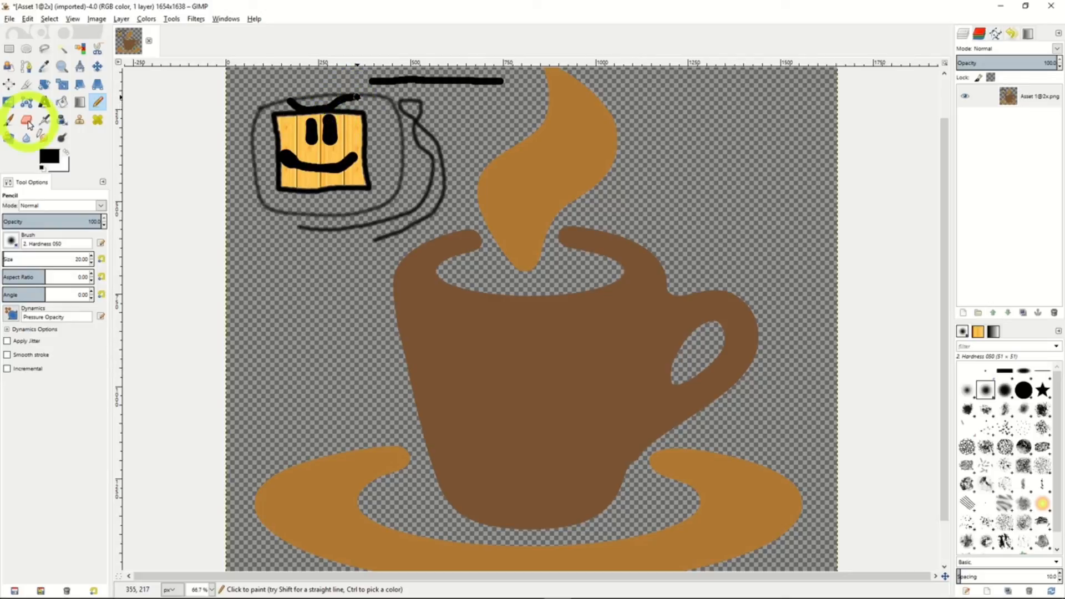
Erase the V-shaped pencil stroke above the smiling square with the size 20 Eraser.
{"action": "left_click", "coordinate": [26, 121]}
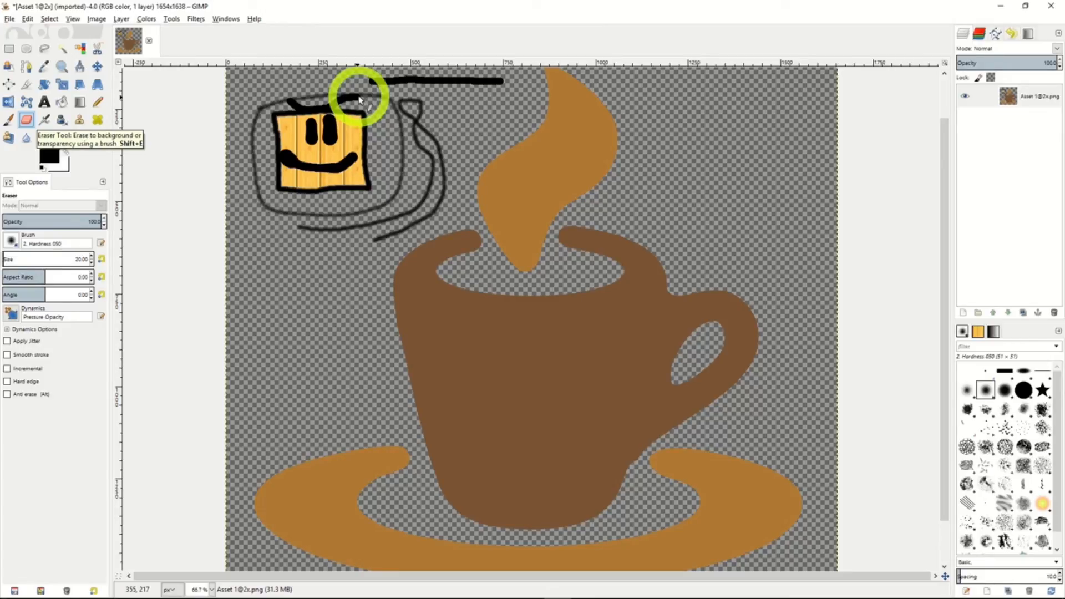
{"action": "mouse_move", "coordinate": [359, 99]}
{"action": "left_mouse_down"}
{"action": "mouse_move", "coordinate": [294, 109]}
{"action": "mouse_move", "coordinate": [292, 95]}
{"action": "mouse_move", "coordinate": [282, 100]}
{"action": "mouse_move", "coordinate": [321, 111]}
{"action": "mouse_move", "coordinate": [369, 102]}
{"action": "mouse_move", "coordinate": [304, 102]}
{"action": "left_mouse_up"}
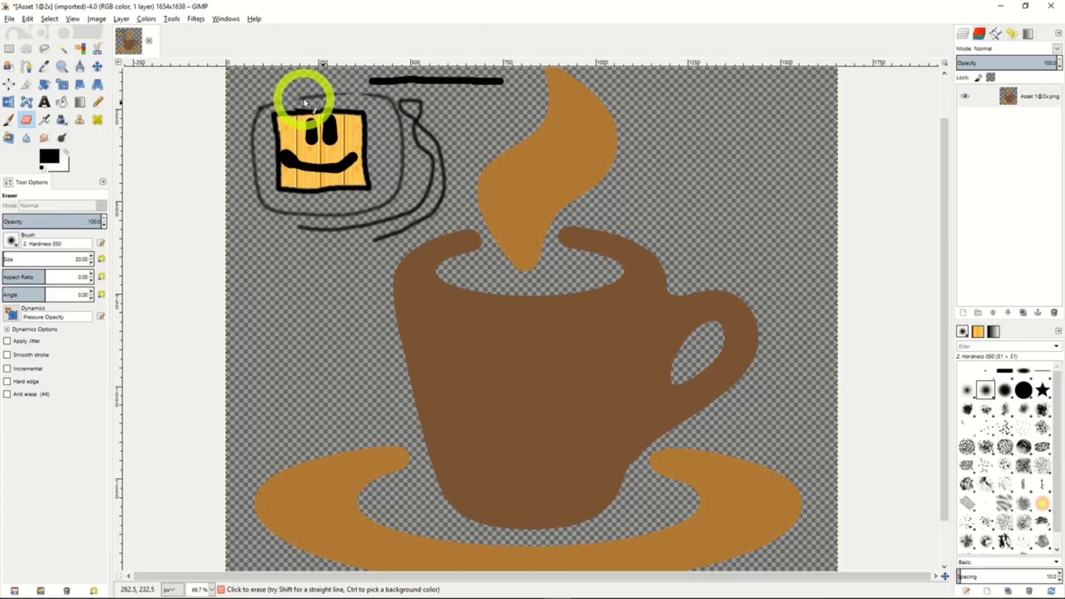